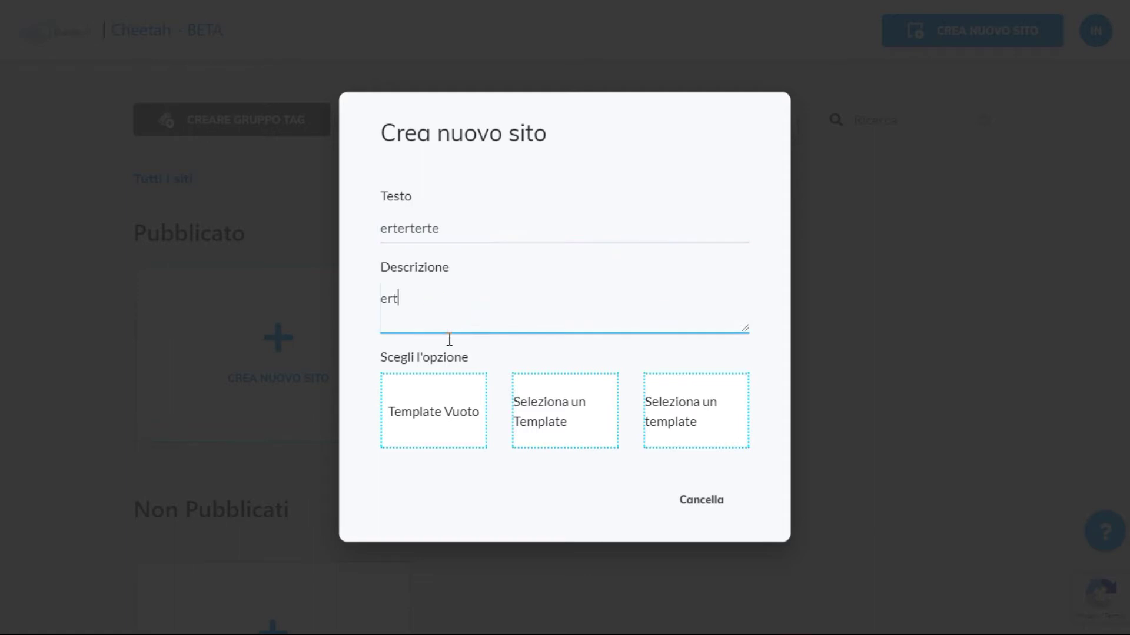
Choose to start the new site from a template and browse the Nuovo template category
{"action": "left_click", "coordinate": [533, 431]}
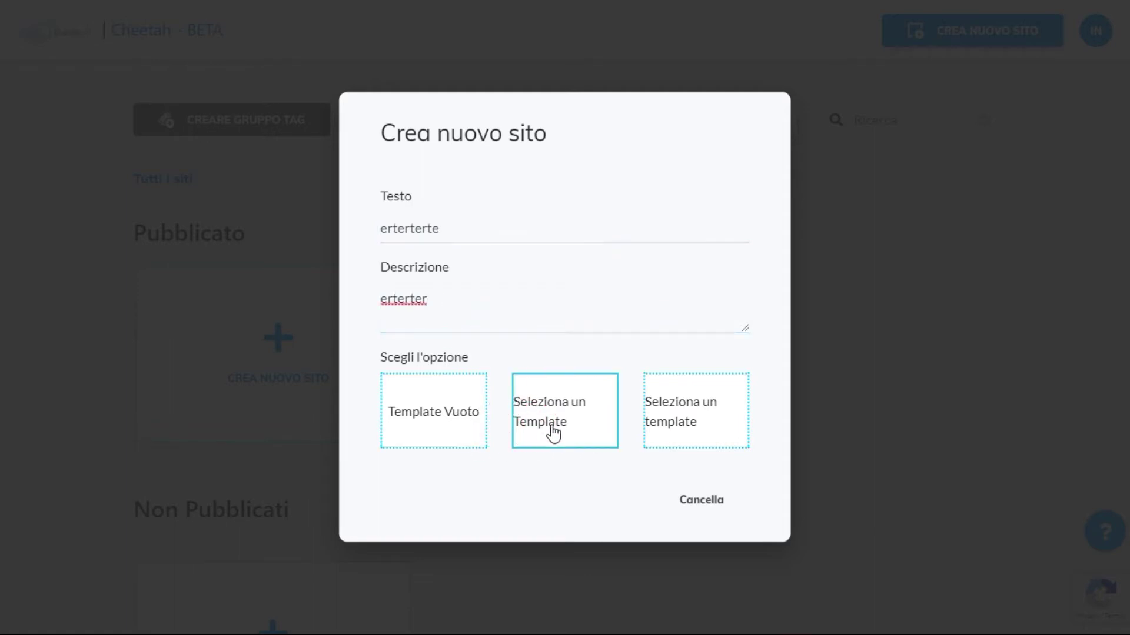
{"action": "left_click", "coordinate": [556, 429]}
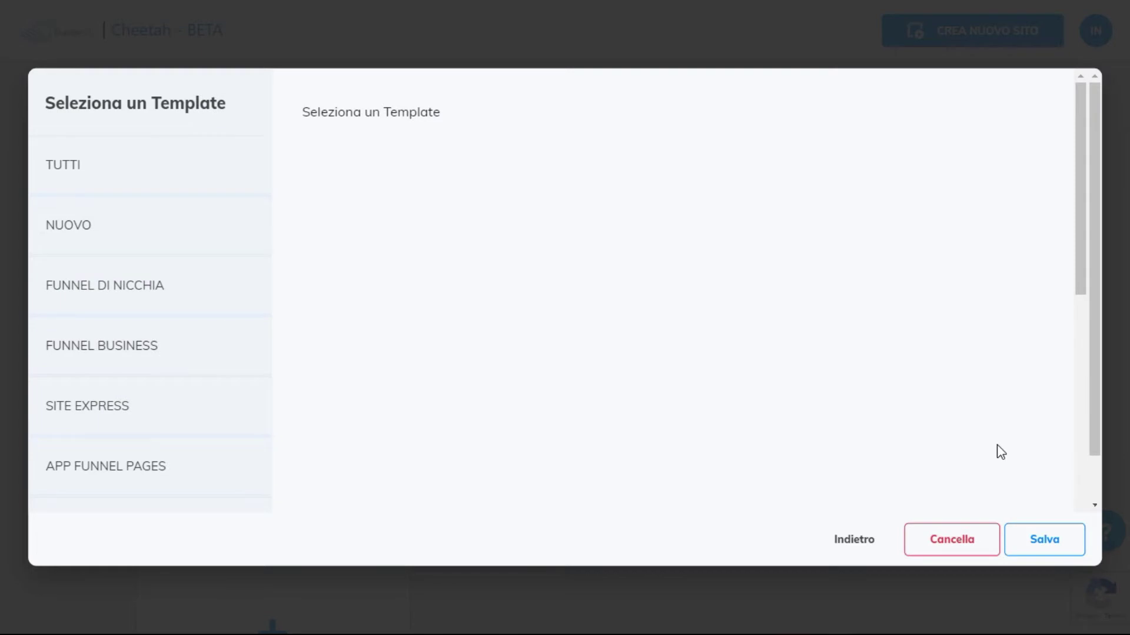
{"action": "left_click", "coordinate": [200, 247]}
{"action": "scroll", "coordinate": [403, 271], "scroll_direction": "down", "scroll_amount": 10}
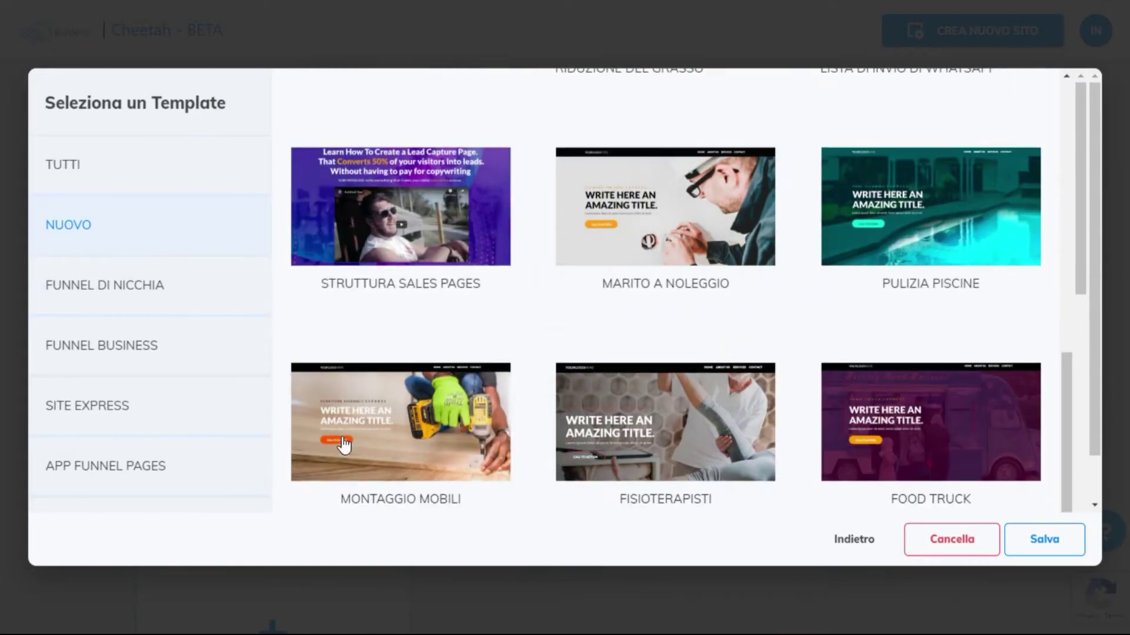
Preview the Montaggio Mobili template, look through its page sections, and return to the template gallery
{"action": "left_click", "coordinate": [414, 415]}
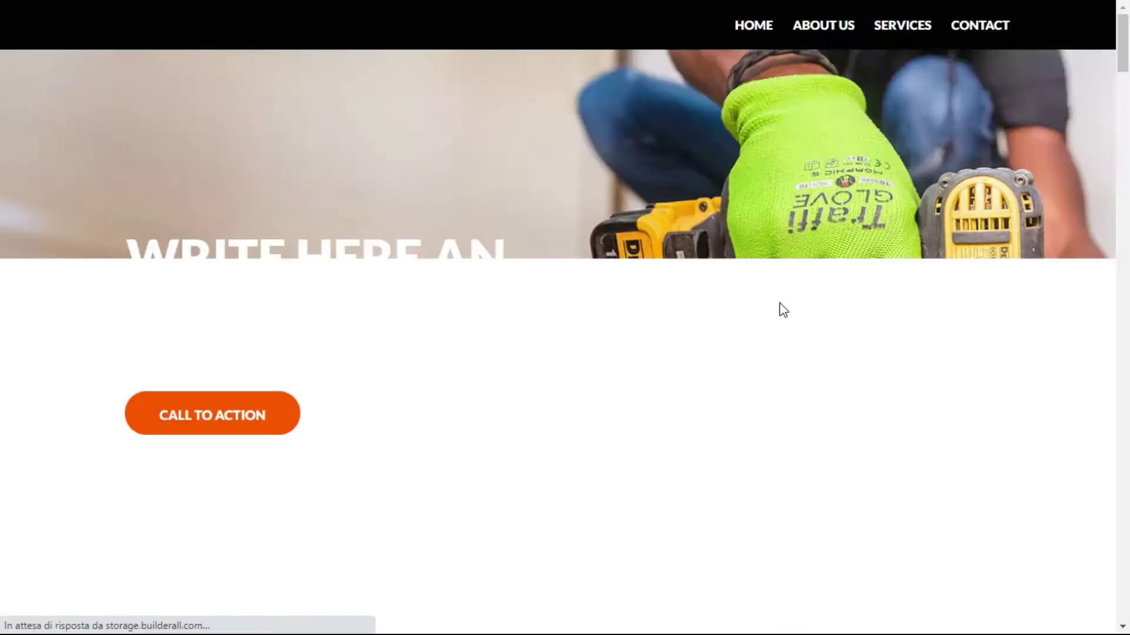
{"action": "scroll", "coordinate": [771, 286], "scroll_direction": "down", "scroll_amount": 4}
{"action": "scroll", "coordinate": [771, 286], "scroll_direction": "down", "scroll_amount": 14}
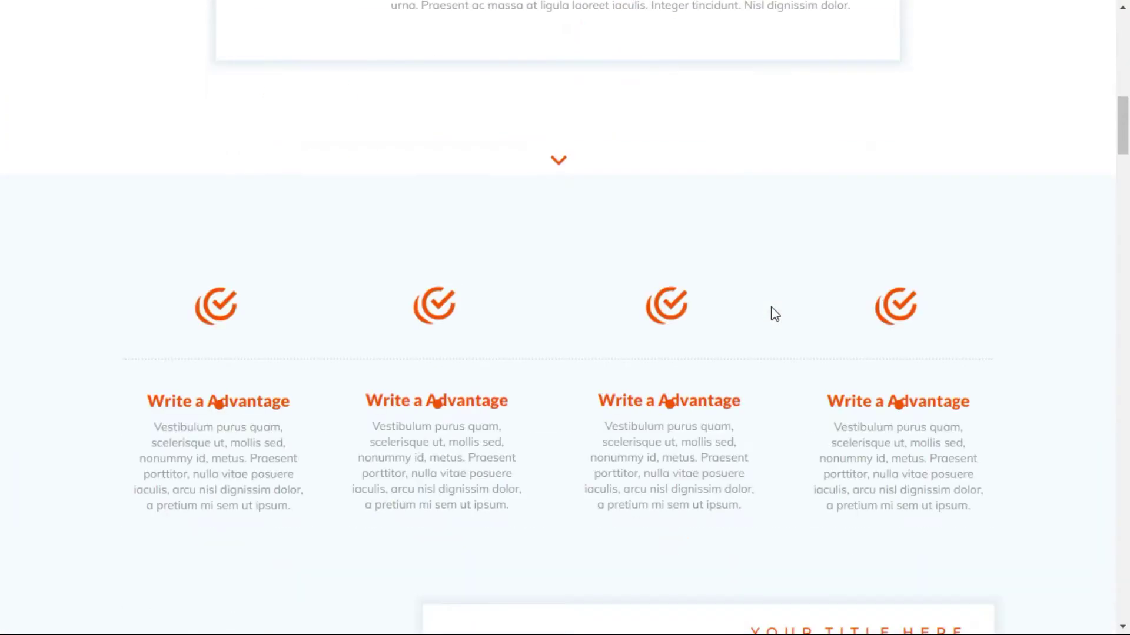
{"action": "scroll", "coordinate": [775, 319], "scroll_direction": "down", "scroll_amount": 20}
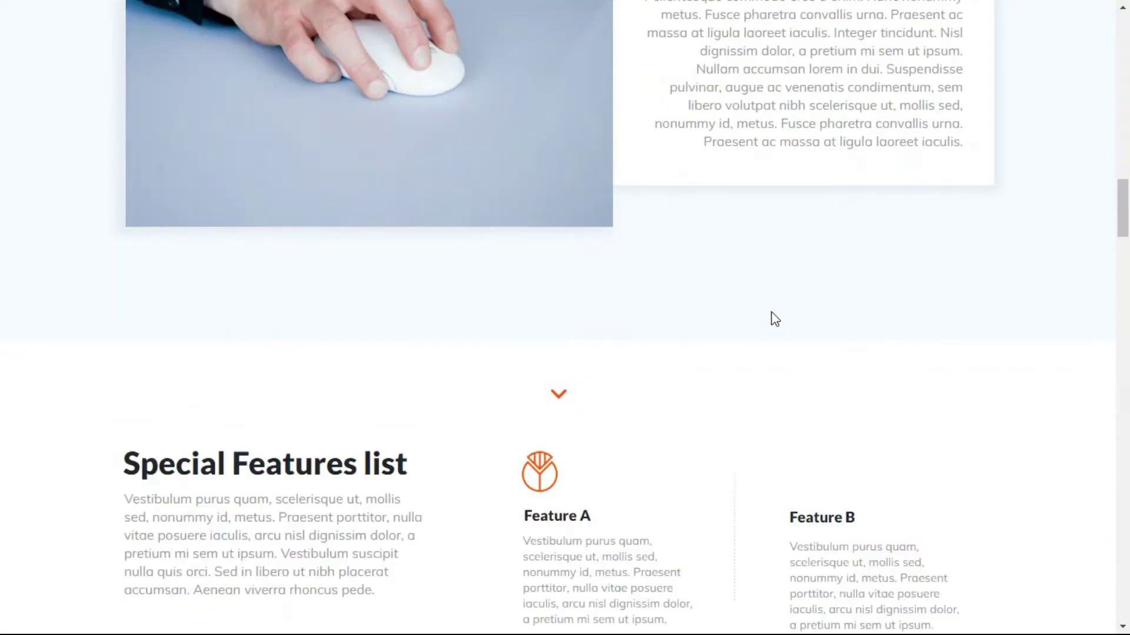
{"action": "scroll", "coordinate": [774, 318], "scroll_direction": "down", "scroll_amount": 20}
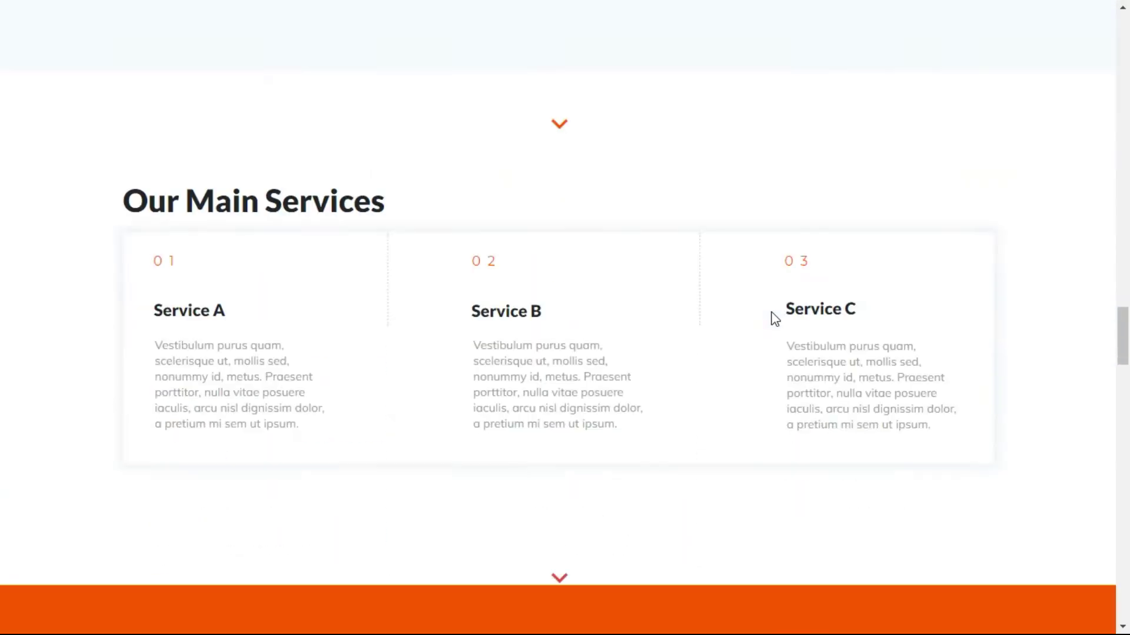
{"action": "scroll", "coordinate": [774, 319], "scroll_direction": "down", "scroll_amount": 13}
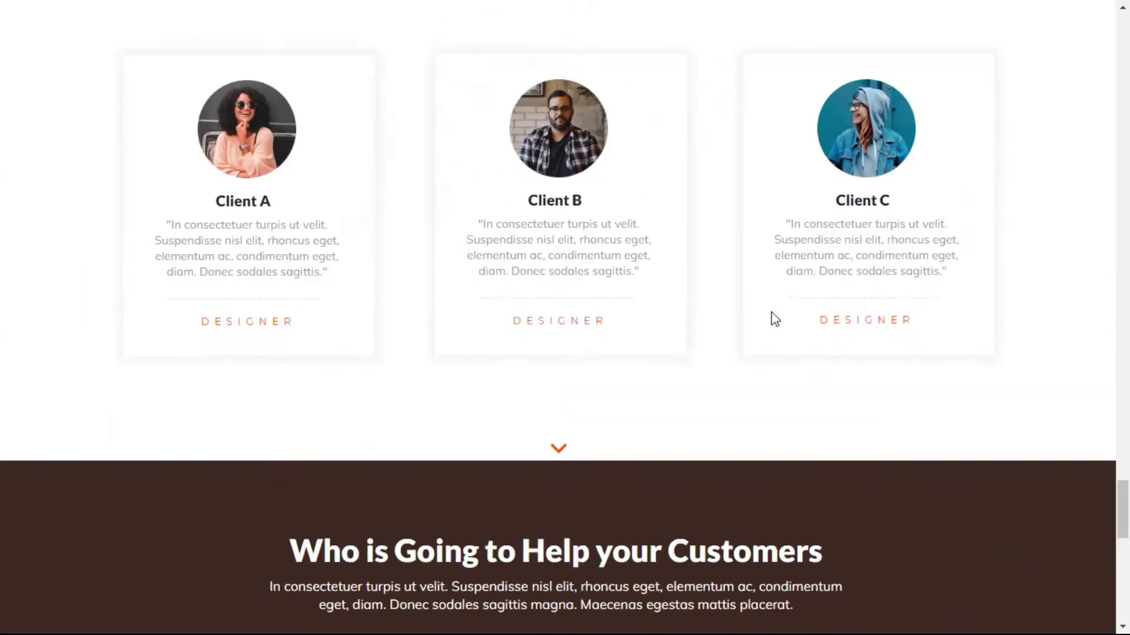
{"action": "scroll", "coordinate": [775, 319], "scroll_direction": "up", "scroll_amount": 7}
{"action": "scroll", "coordinate": [775, 318], "scroll_direction": "up", "scroll_amount": 18}
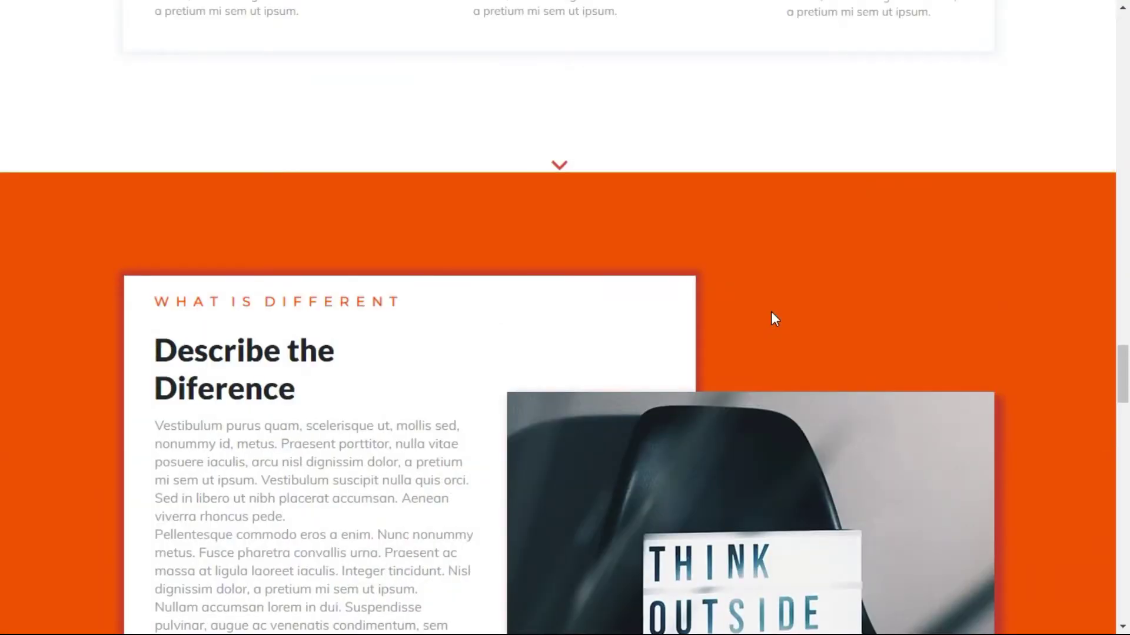
{"action": "key", "text": "Escape"}
{"action": "mouse_move", "coordinate": [459, 385]}
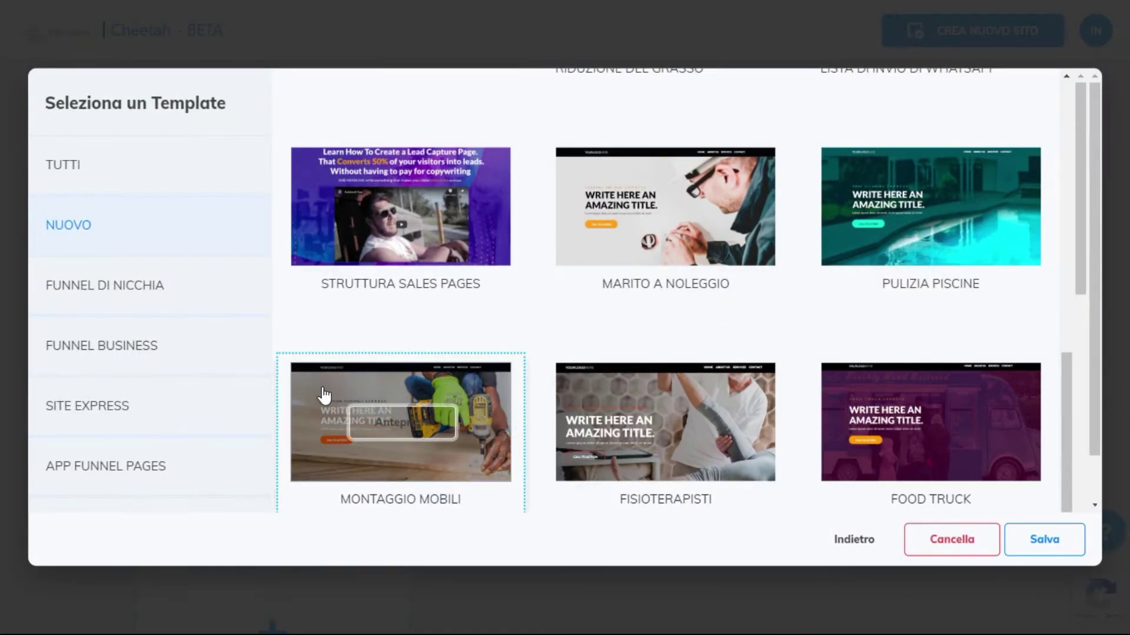
Preview the Course Thank You Page template from the Course Funnel Pages category, examining the full page before closing it
{"action": "scroll", "coordinate": [570, 386], "scroll_direction": "down", "scroll_amount": 4}
{"action": "left_click", "coordinate": [115, 351]}
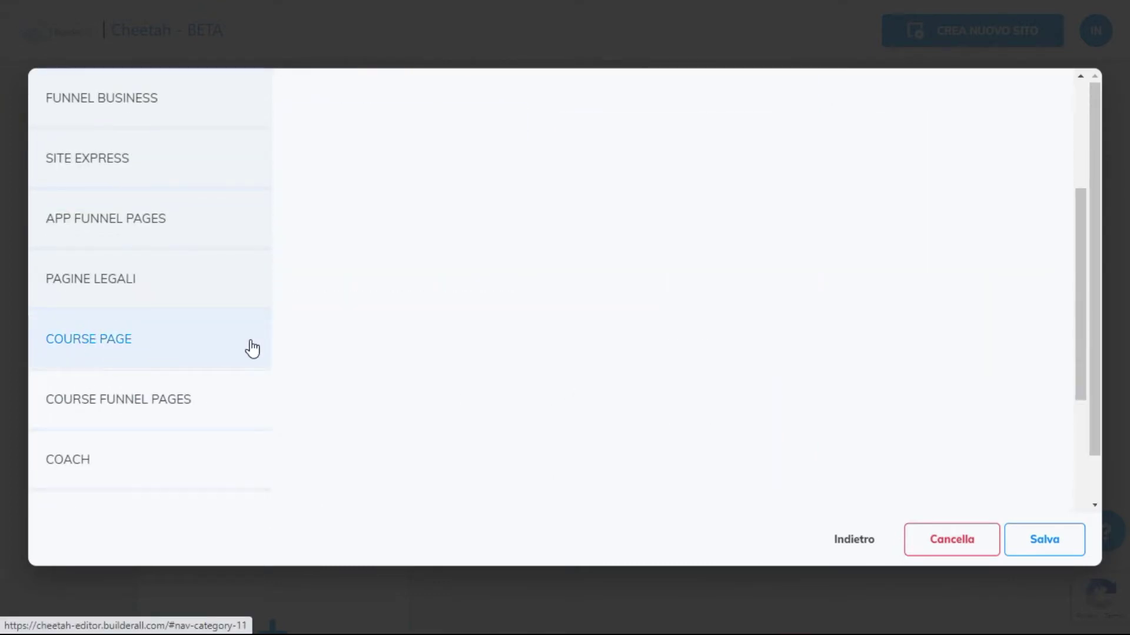
{"action": "left_click", "coordinate": [202, 403]}
{"action": "scroll", "coordinate": [541, 260], "scroll_direction": "up", "scroll_amount": 4}
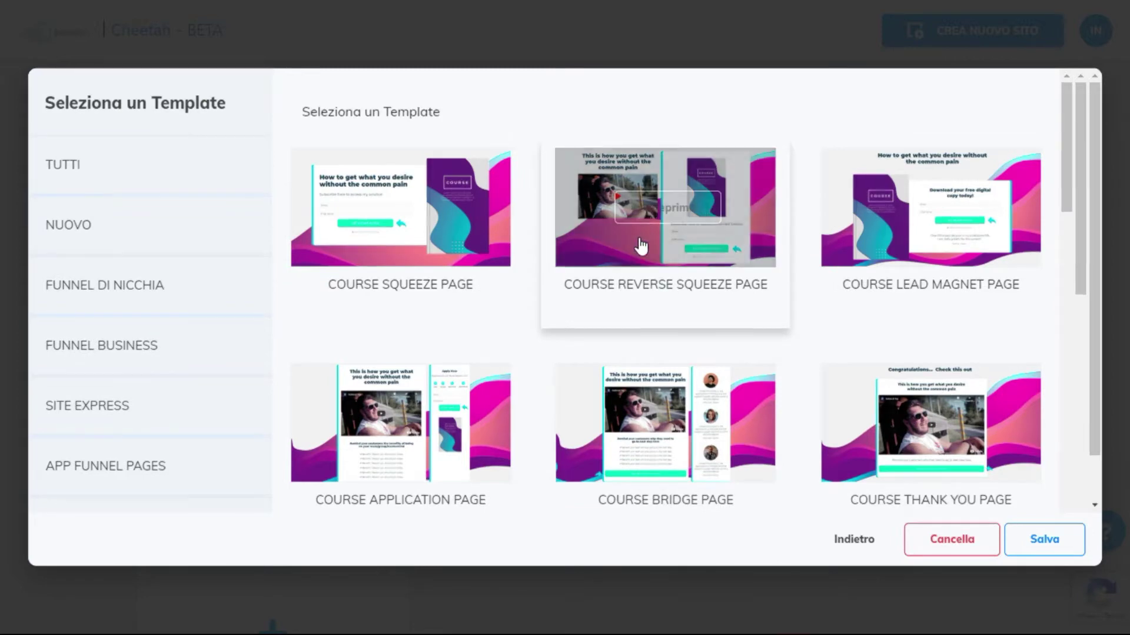
{"action": "left_click", "coordinate": [917, 426]}
{"action": "scroll", "coordinate": [671, 351], "scroll_direction": "down", "scroll_amount": 1}
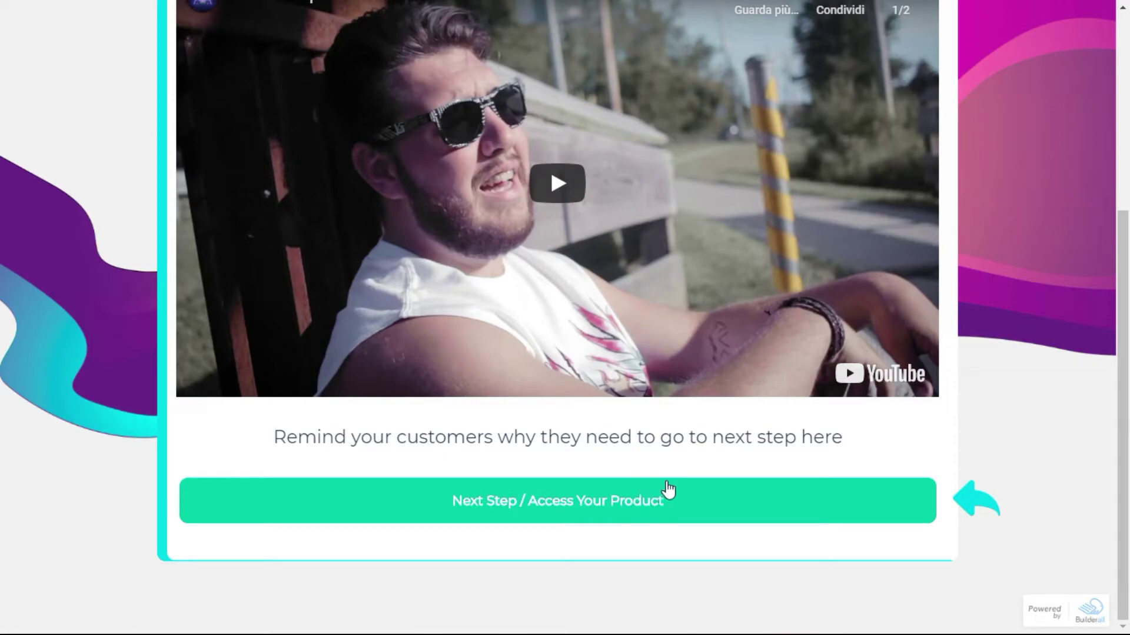
{"action": "scroll", "coordinate": [671, 391], "scroll_direction": "up", "scroll_amount": 5}
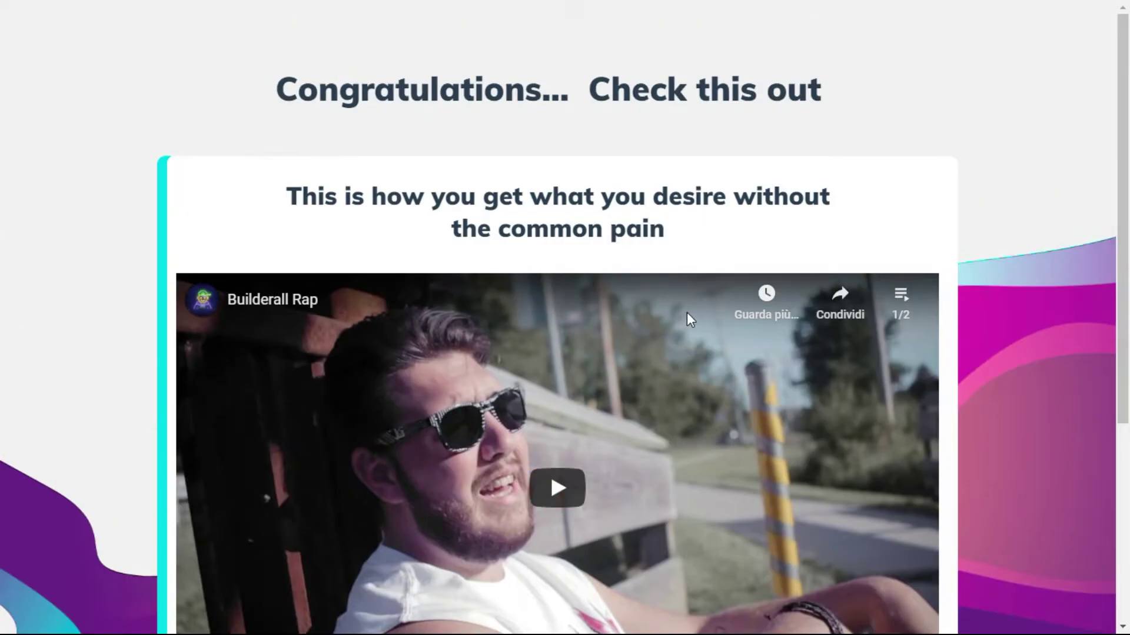
{"action": "scroll", "coordinate": [688, 318], "scroll_direction": "down", "scroll_amount": 4}
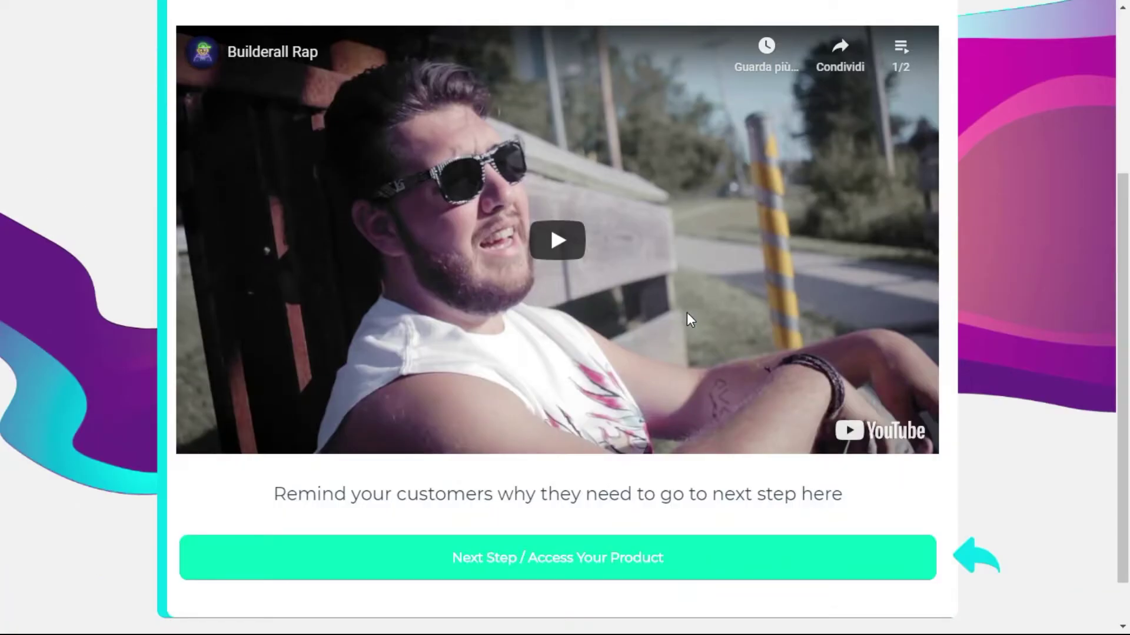
{"action": "key", "text": "Escape"}
Preview the Snack Sito Express template from the Site Express category and examine its home page sections
{"action": "scroll", "coordinate": [210, 461], "scroll_direction": "down", "scroll_amount": 2}
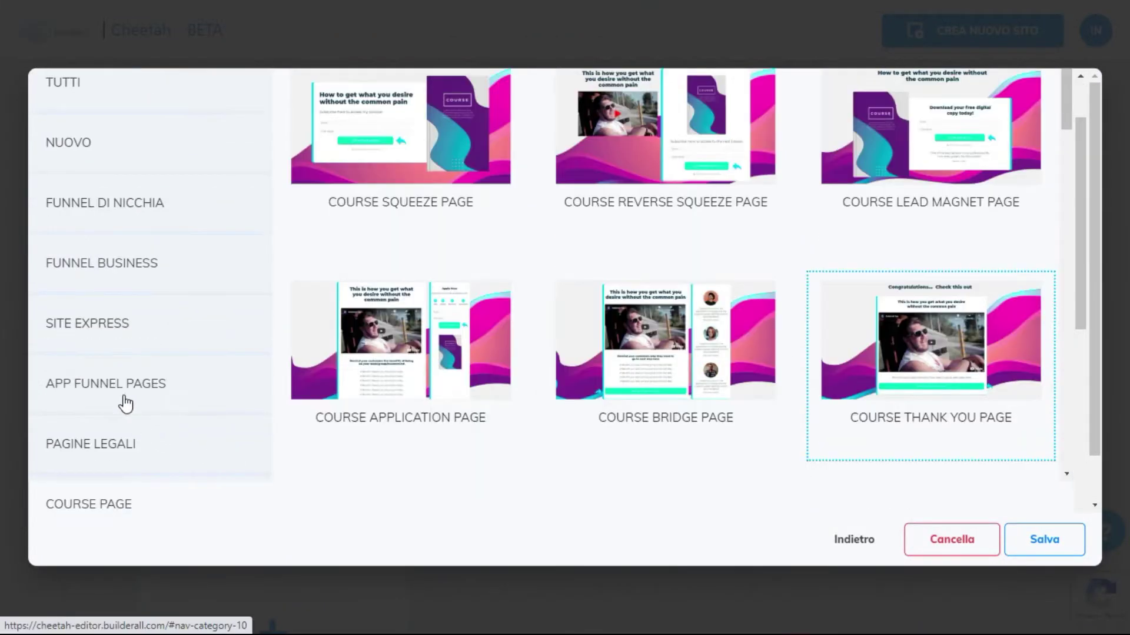
{"action": "left_click", "coordinate": [109, 334]}
{"action": "scroll", "coordinate": [698, 368], "scroll_direction": "up", "scroll_amount": 2}
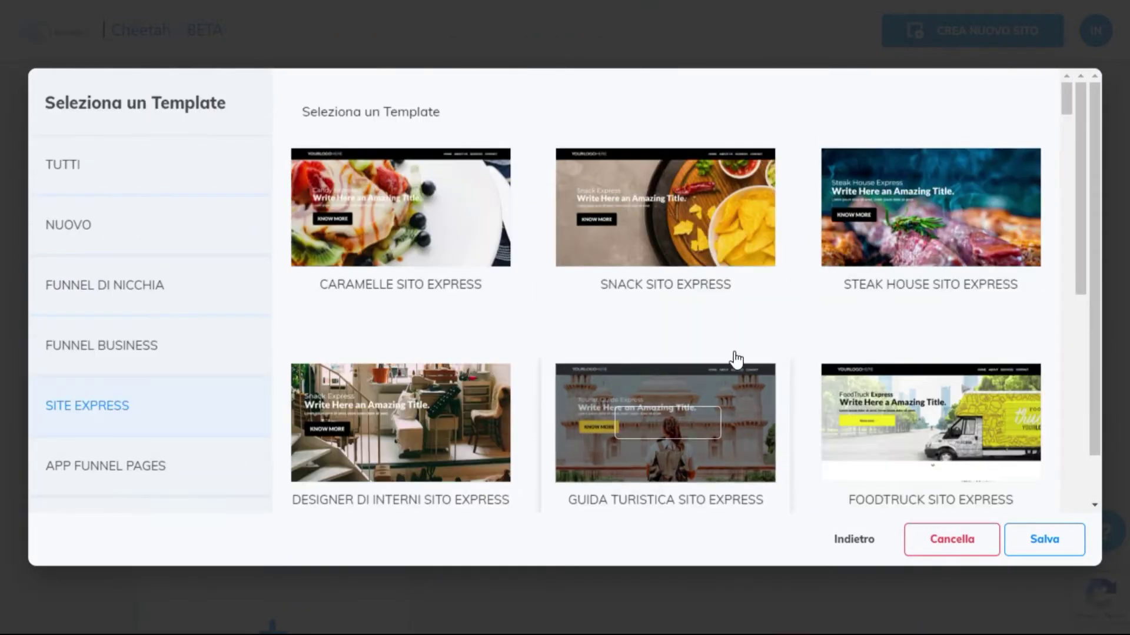
{"action": "left_click", "coordinate": [667, 207]}
{"action": "scroll", "coordinate": [704, 315], "scroll_direction": "down", "scroll_amount": 7}
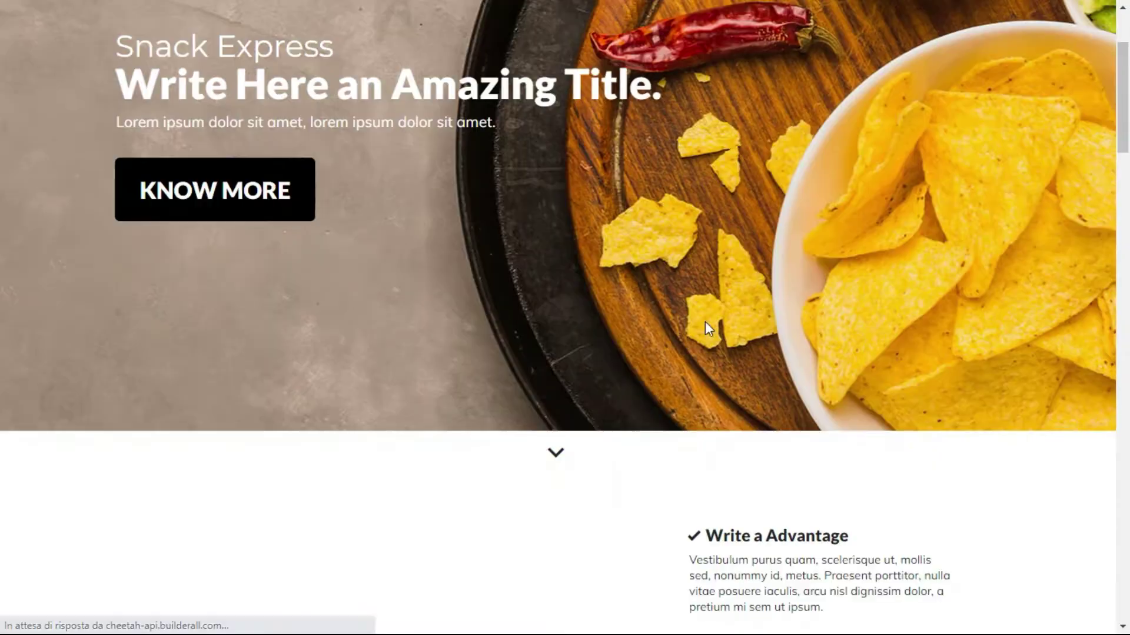
{"action": "scroll", "coordinate": [706, 328], "scroll_direction": "down", "scroll_amount": 5}
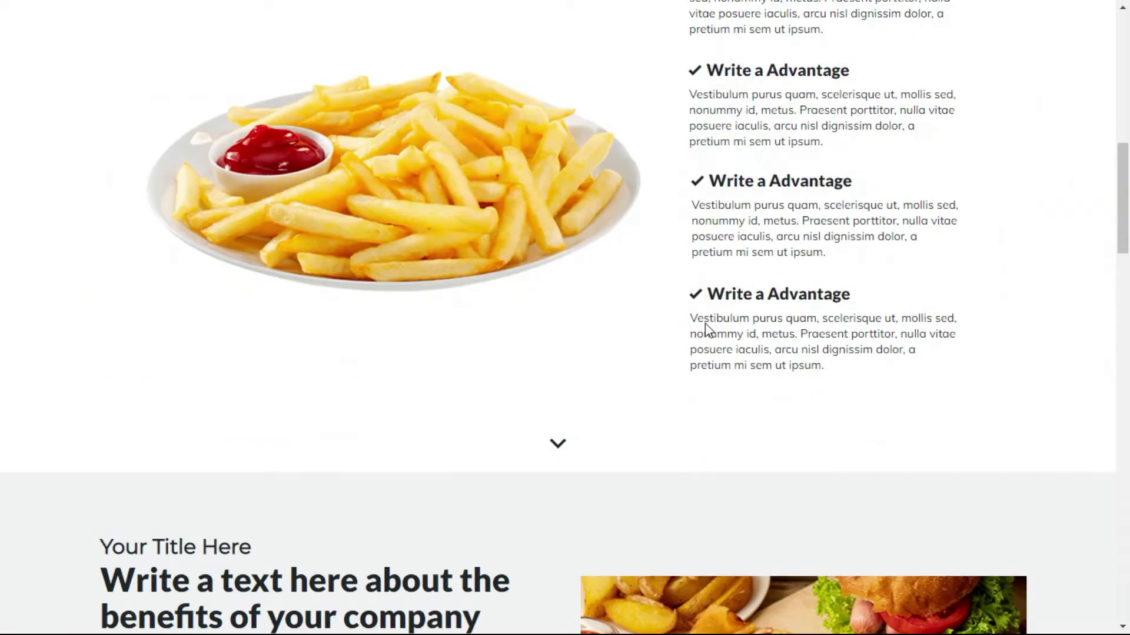
{"action": "scroll", "coordinate": [706, 324], "scroll_direction": "down", "scroll_amount": 8}
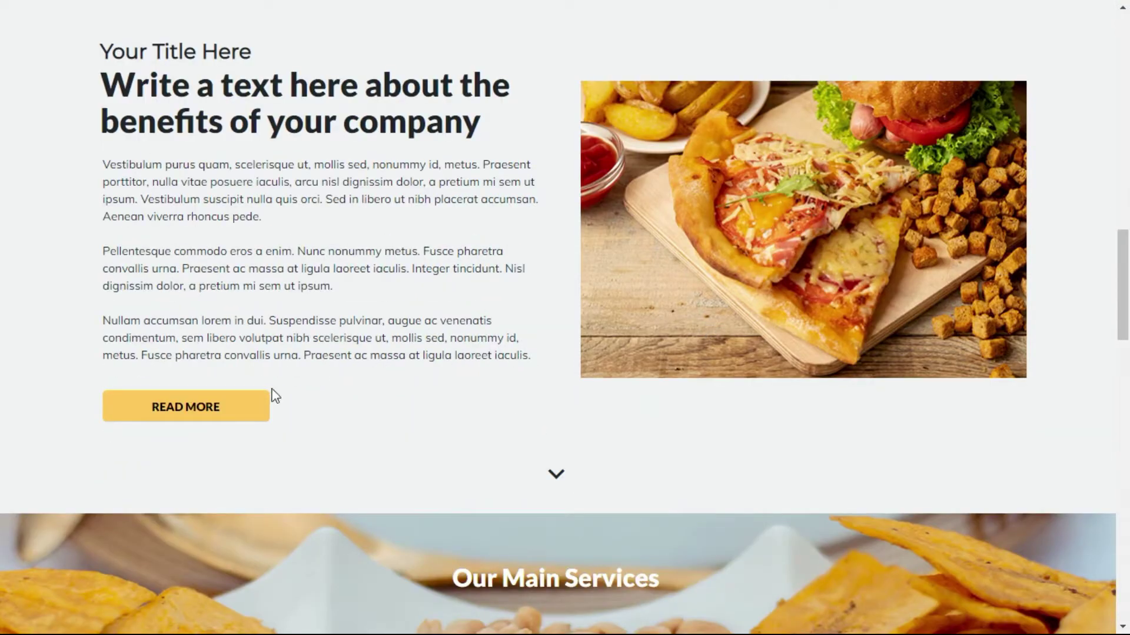
Follow the Snack template's Read More and Contact Us links to examine its inner pages, including the contact form
{"action": "left_click", "coordinate": [245, 404]}
{"action": "left_click", "coordinate": [550, 474]}
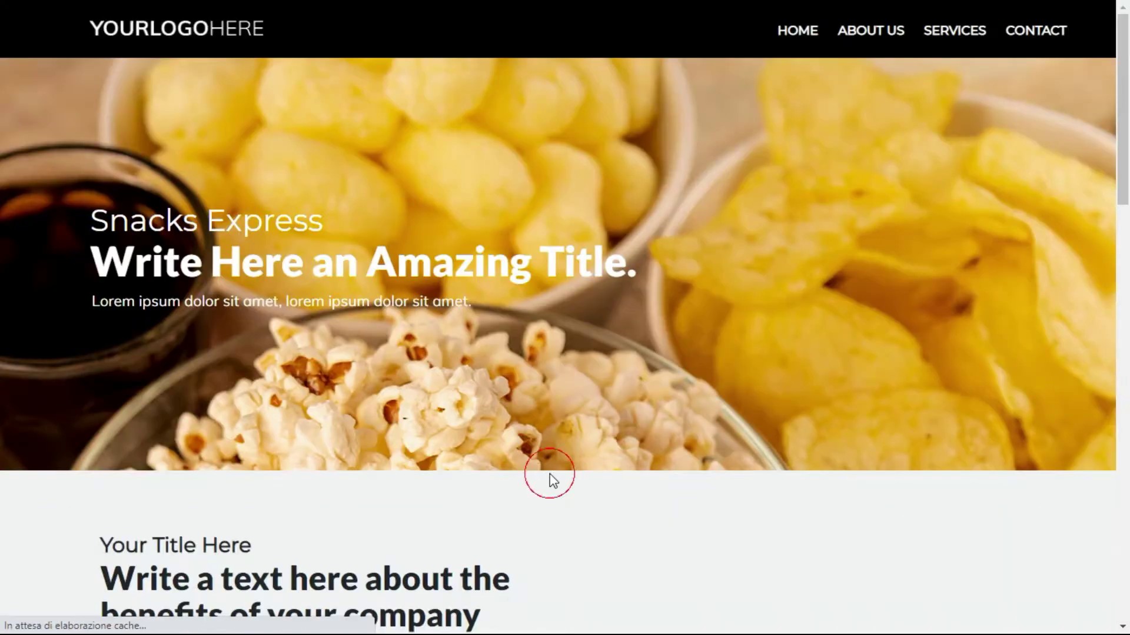
{"action": "scroll", "coordinate": [599, 431], "scroll_direction": "down", "scroll_amount": 17}
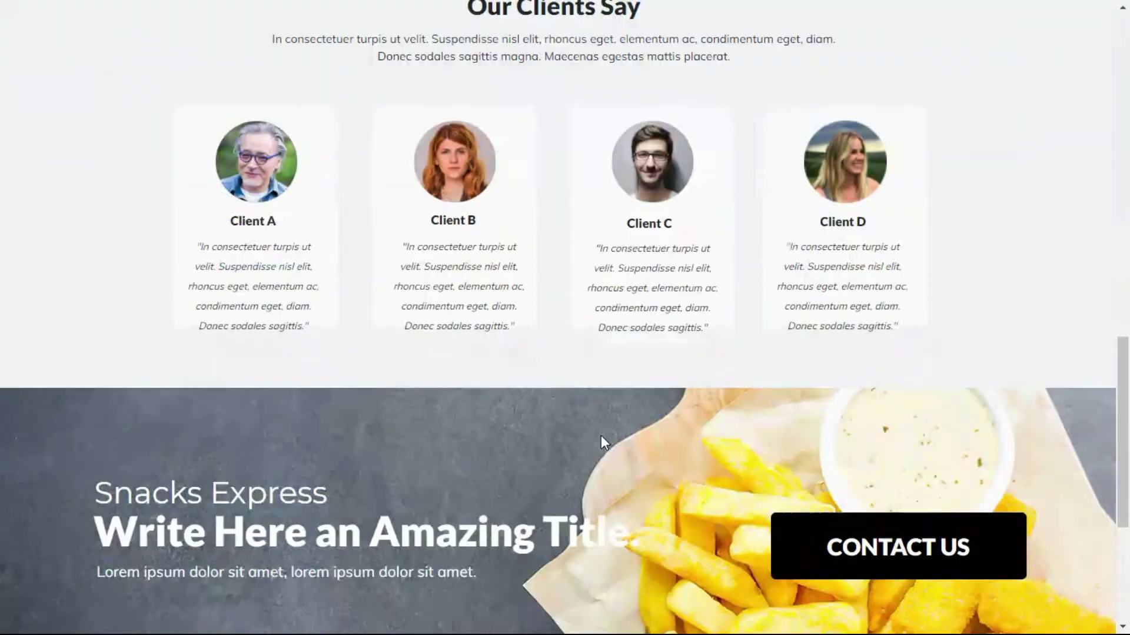
{"action": "scroll", "coordinate": [601, 437], "scroll_direction": "down", "scroll_amount": 5}
{"action": "left_click", "coordinate": [877, 263]}
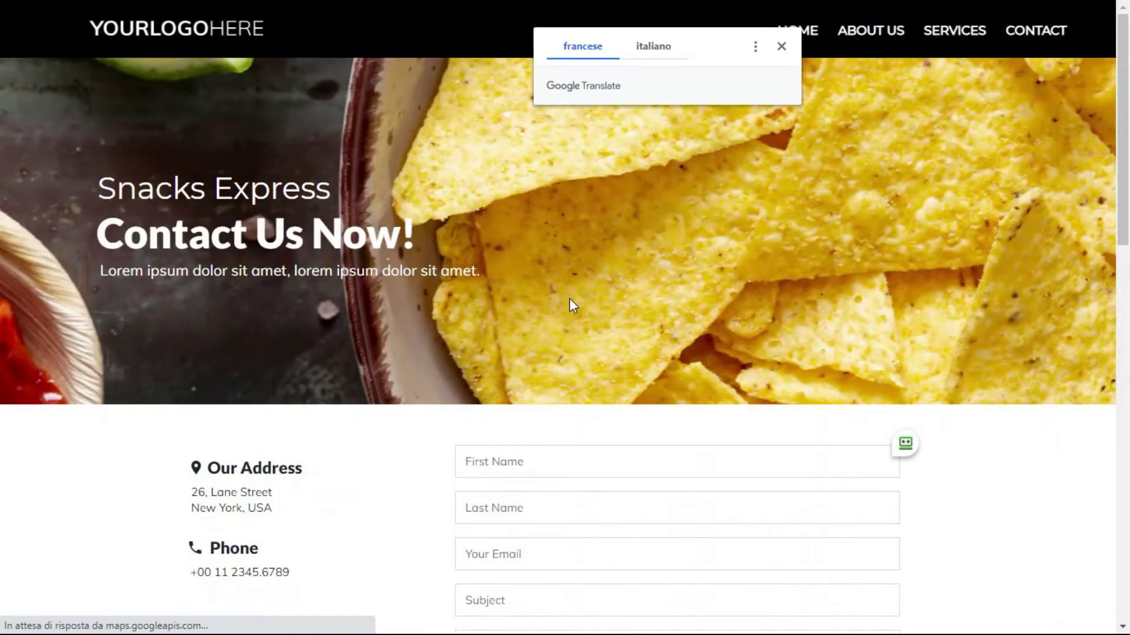
{"action": "scroll", "coordinate": [574, 337], "scroll_direction": "down", "scroll_amount": 8}
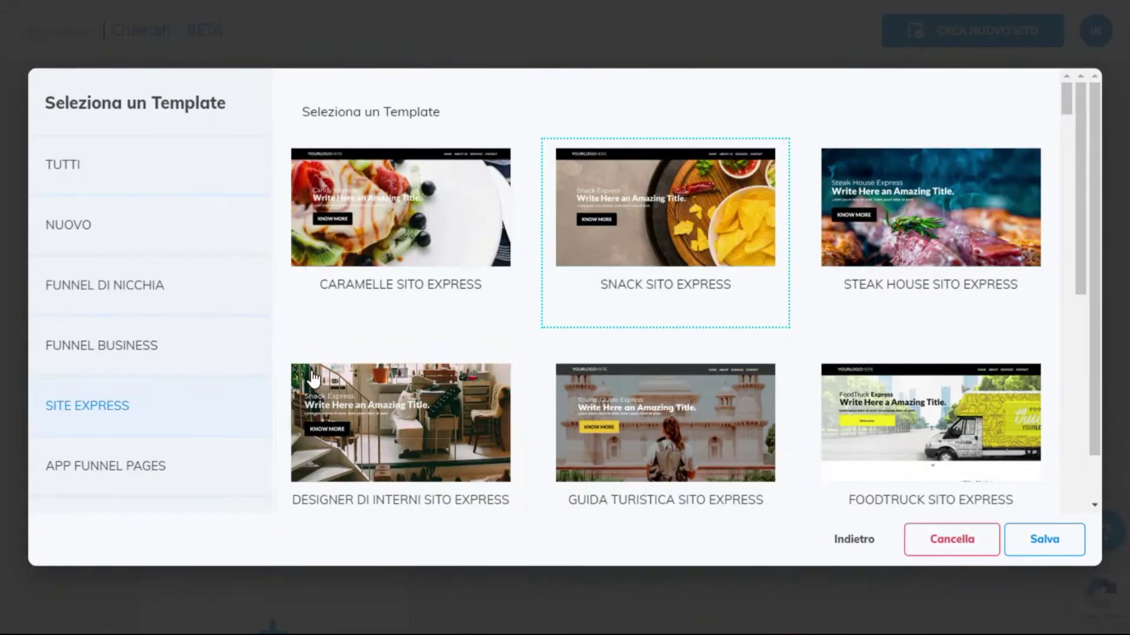
Browse the templates in the App Funnel Pages and Pagine Legali categories
{"action": "scroll", "coordinate": [169, 404], "scroll_direction": "down", "scroll_amount": 2}
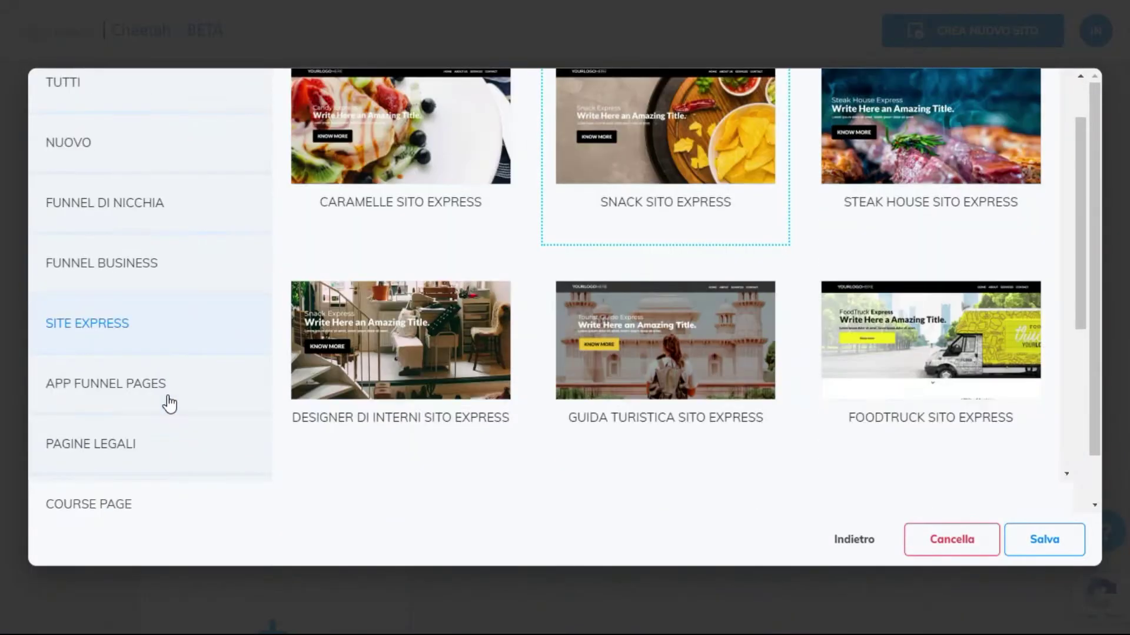
{"action": "left_click", "coordinate": [156, 398]}
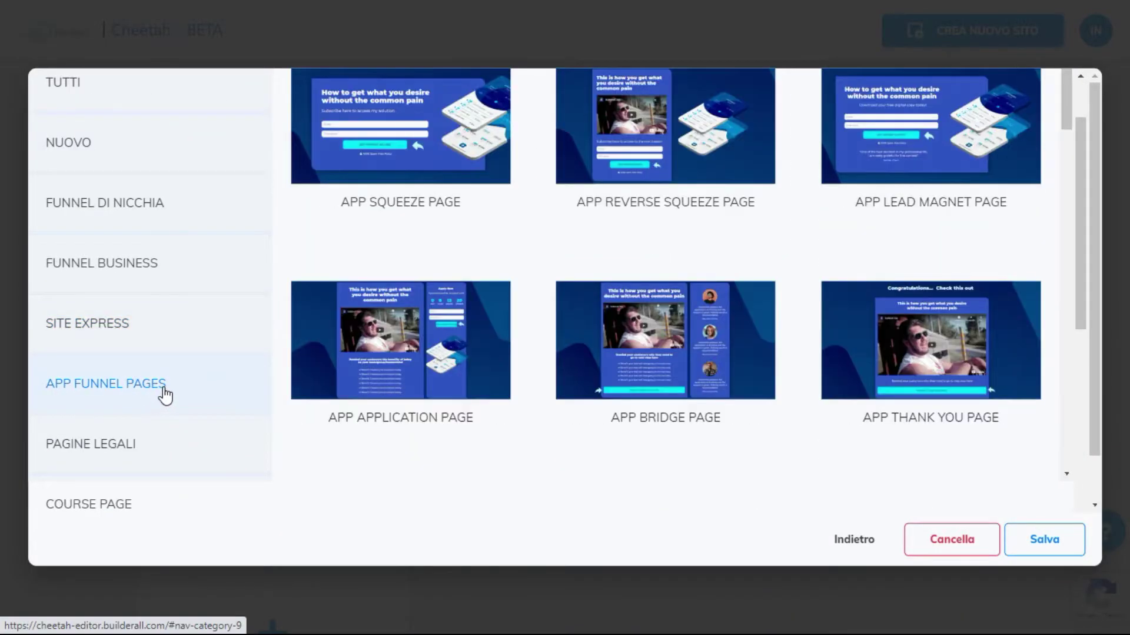
{"action": "scroll", "coordinate": [488, 343], "scroll_direction": "down", "scroll_amount": 2}
{"action": "scroll", "coordinate": [489, 343], "scroll_direction": "down", "scroll_amount": 6}
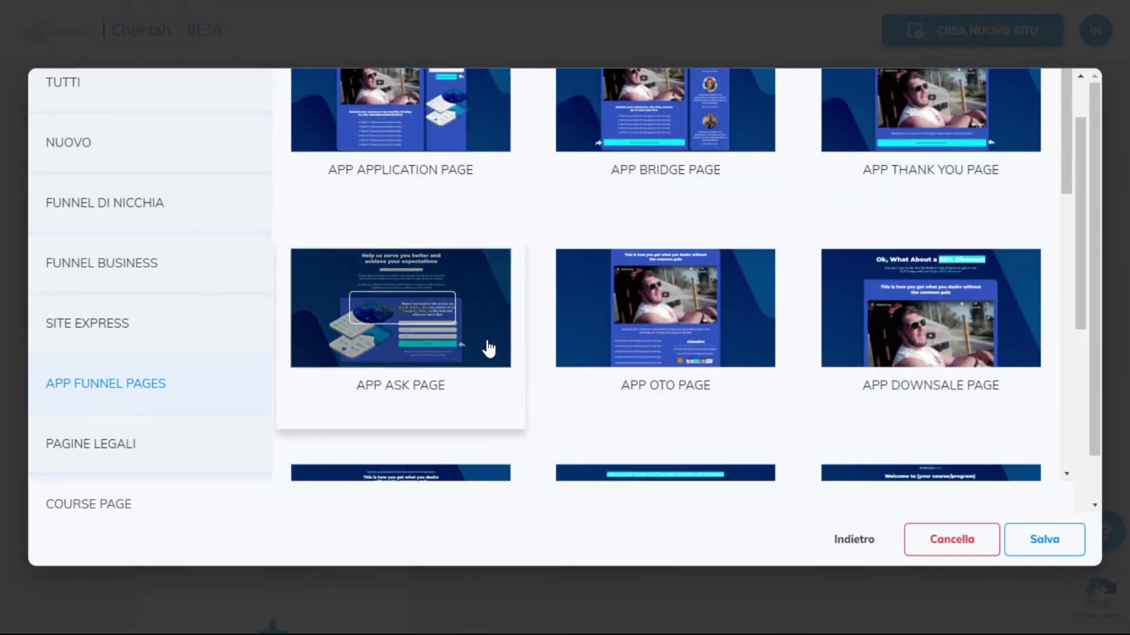
{"action": "left_click", "coordinate": [159, 450]}
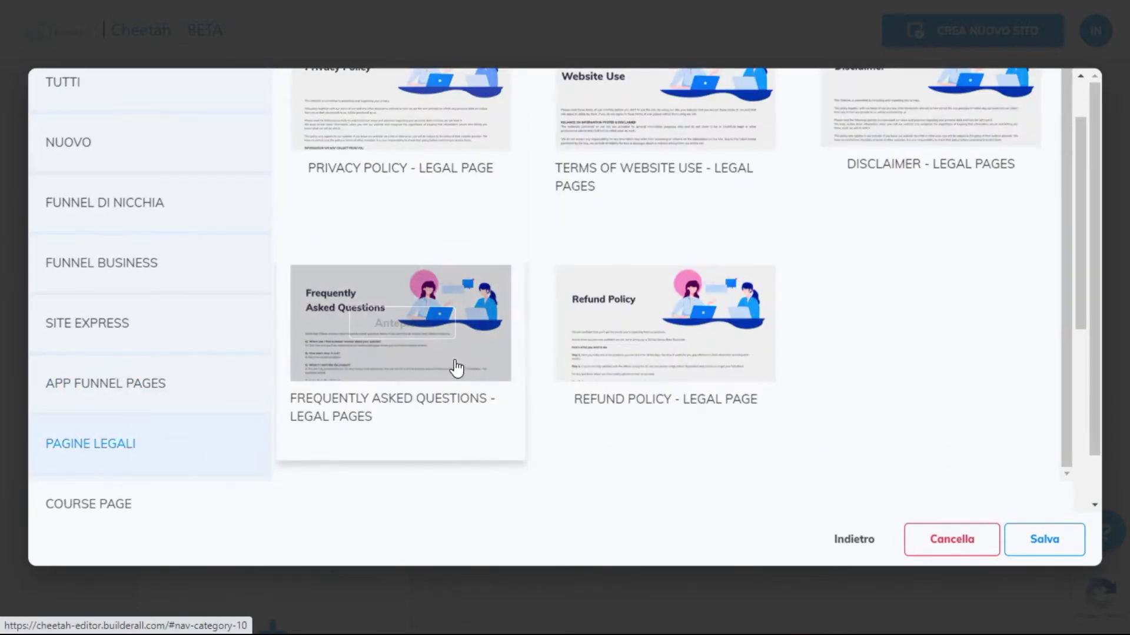
Browse the templates in the Coach category
{"action": "scroll", "coordinate": [489, 364], "scroll_direction": "down", "scroll_amount": 3}
{"action": "left_click", "coordinate": [96, 469]}
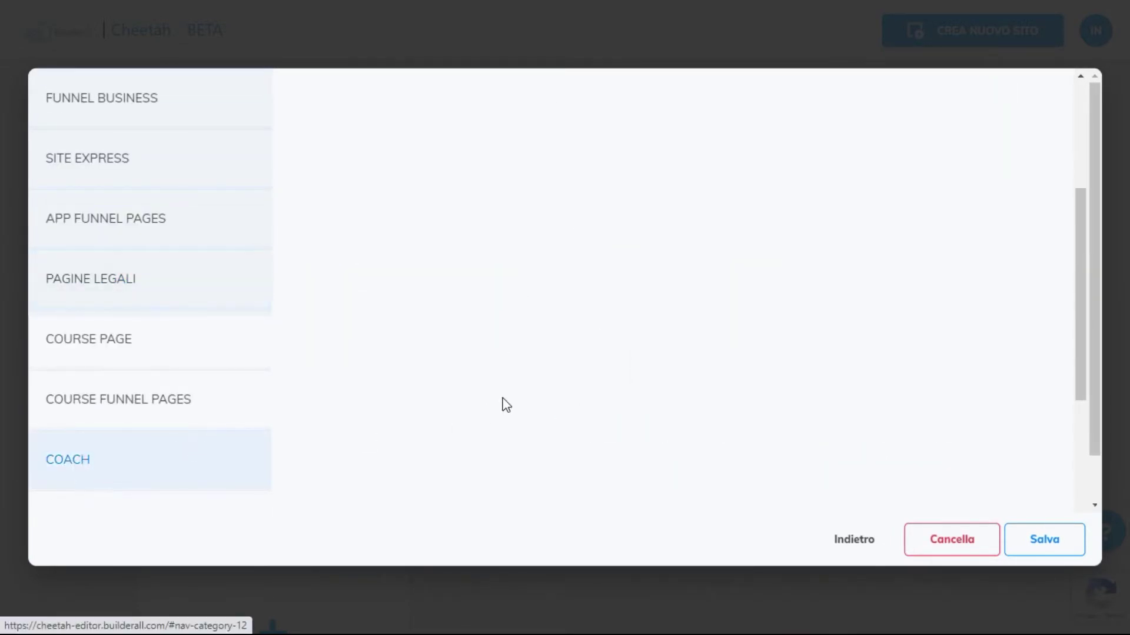
{"action": "scroll", "coordinate": [506, 400], "scroll_direction": "up", "scroll_amount": 4}
{"action": "scroll", "coordinate": [111, 463], "scroll_direction": "down", "scroll_amount": 3}
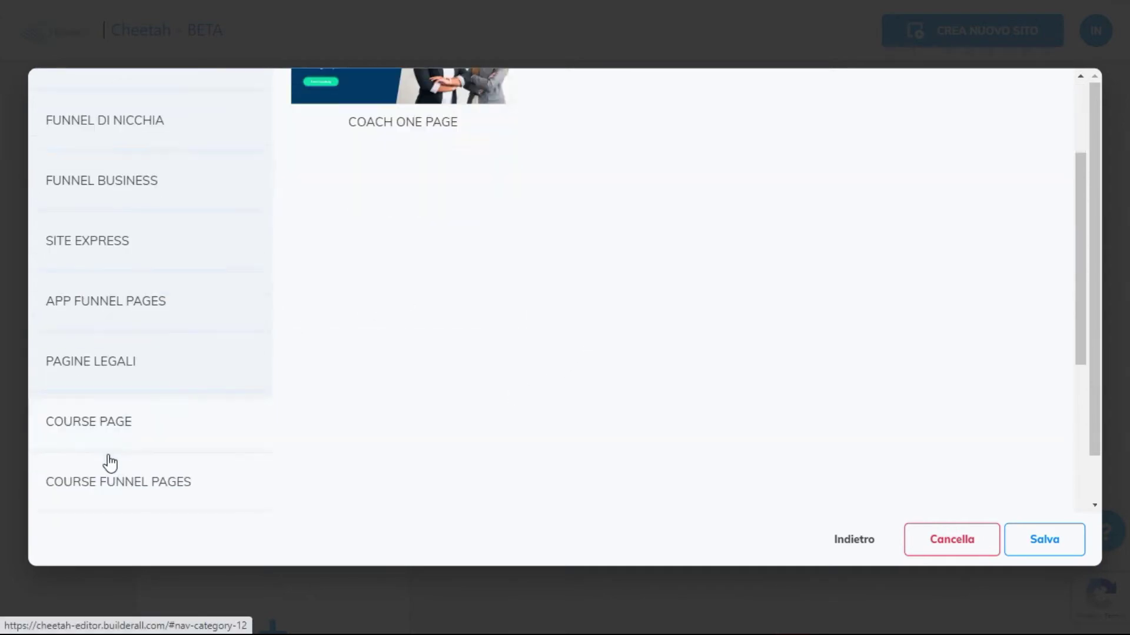
Preview the Car Lead Magnet Page from the car funnel templates, examine its sign-up form, and close the preview
{"action": "scroll", "coordinate": [135, 476], "scroll_direction": "down", "scroll_amount": 7}
{"action": "left_click", "coordinate": [184, 421]}
{"action": "scroll", "coordinate": [979, 298], "scroll_direction": "up", "scroll_amount": 10}
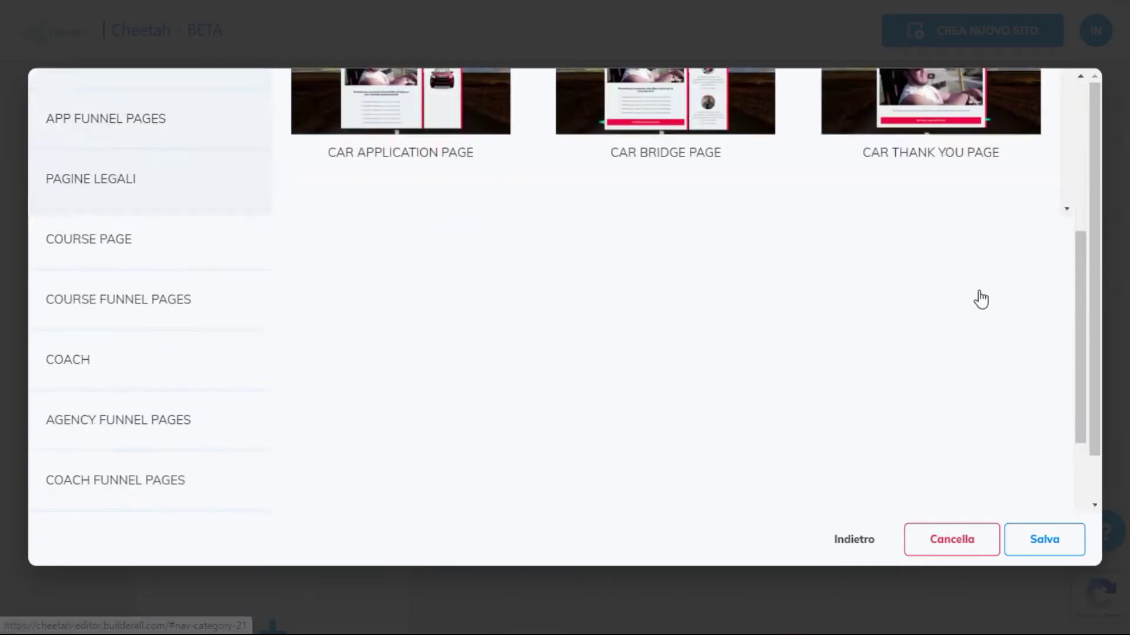
{"action": "left_click", "coordinate": [925, 239]}
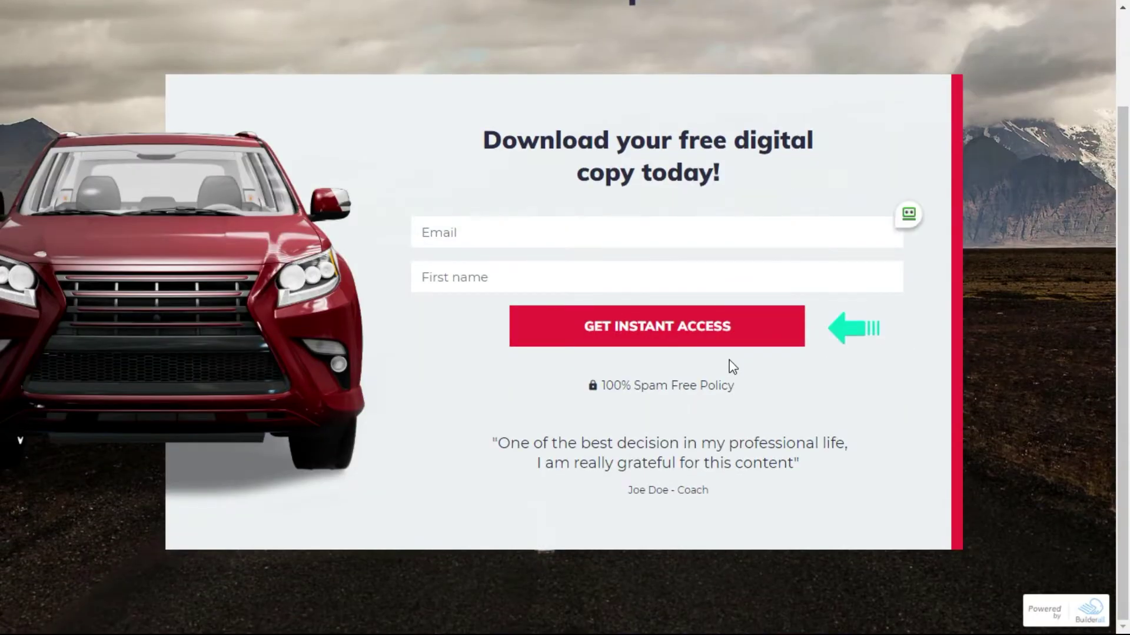
{"action": "scroll", "coordinate": [732, 366], "scroll_direction": "up", "scroll_amount": 2}
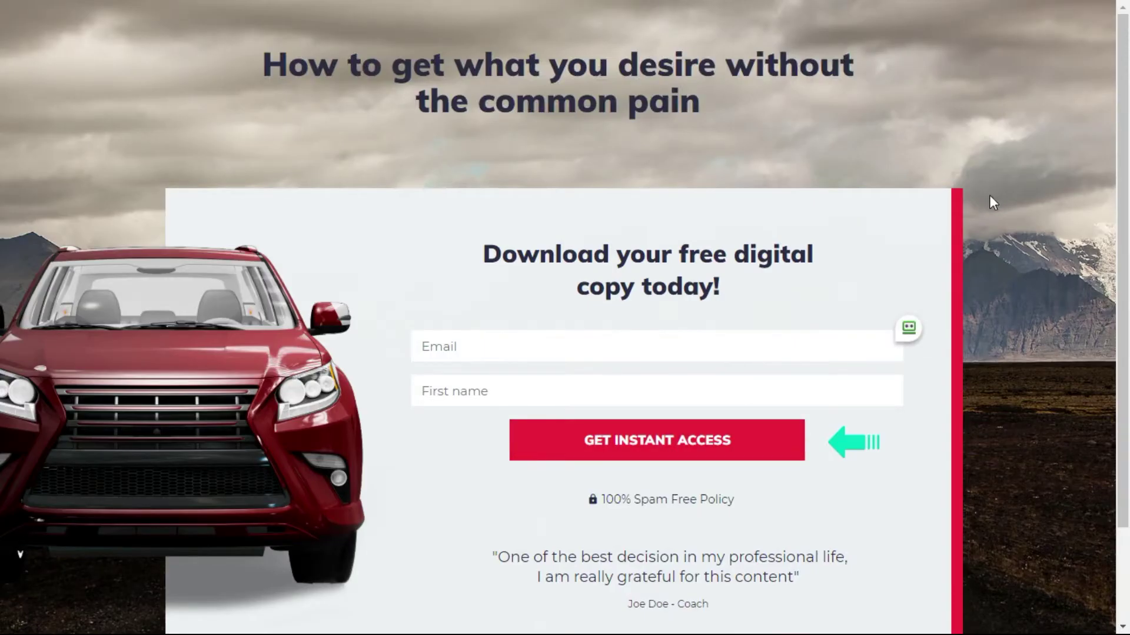
{"action": "key", "text": "Escape"}
Select the Car Squeeze Page template for the new site
{"action": "left_click", "coordinate": [469, 230]}
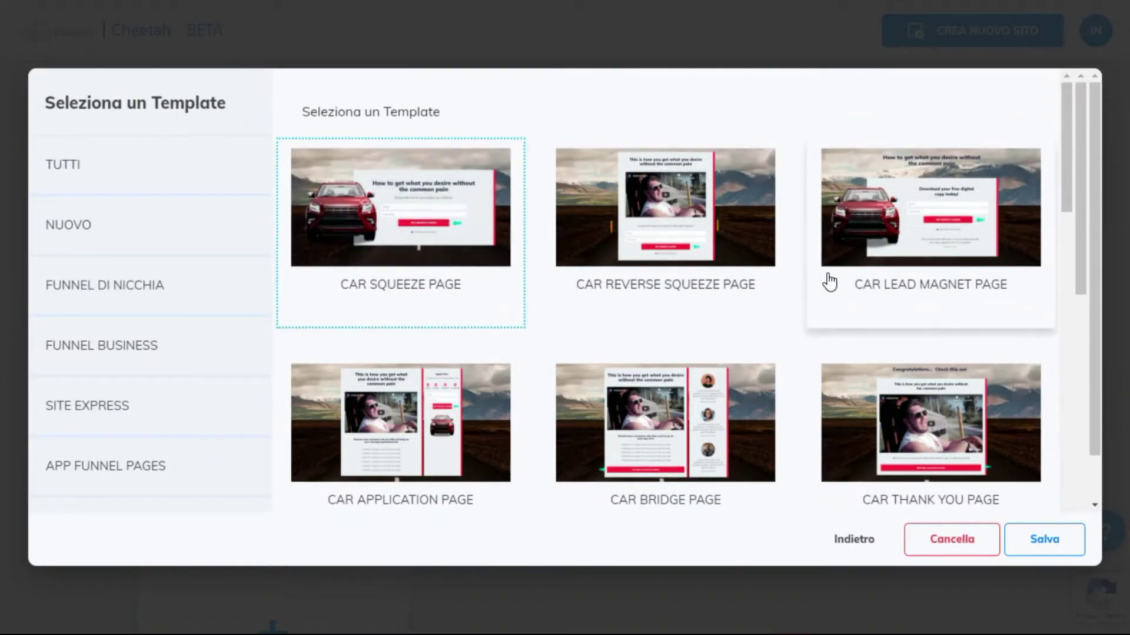
{"action": "left_click", "coordinate": [433, 222]}
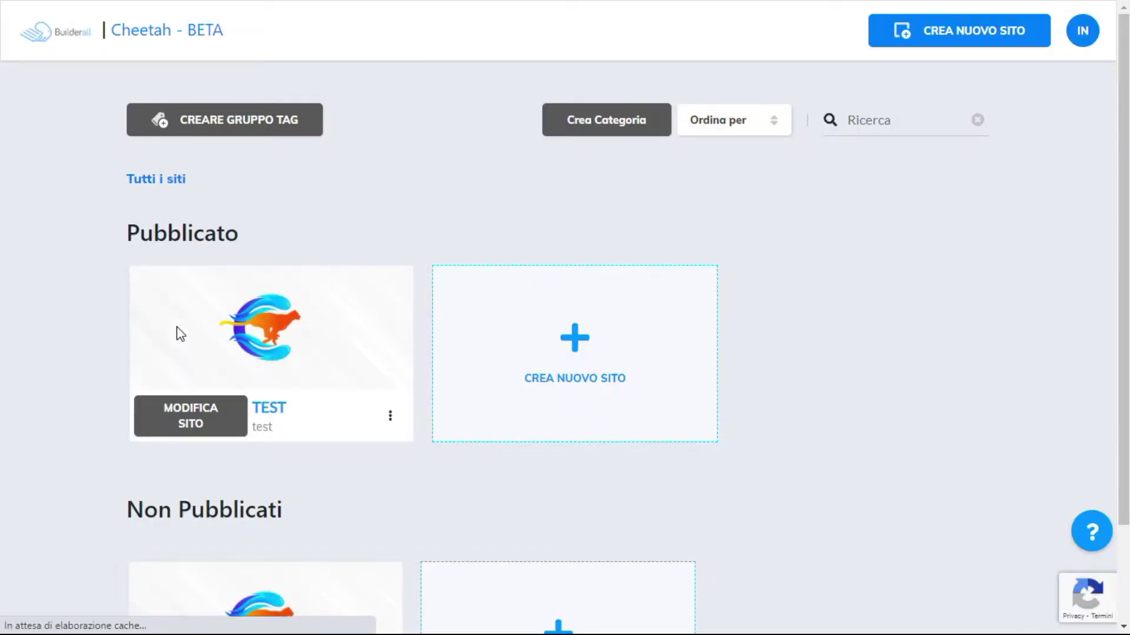
Start a new site named "Test" with the description "progetto di test" and choose to base it on a template
{"action": "left_click", "coordinate": [593, 351]}
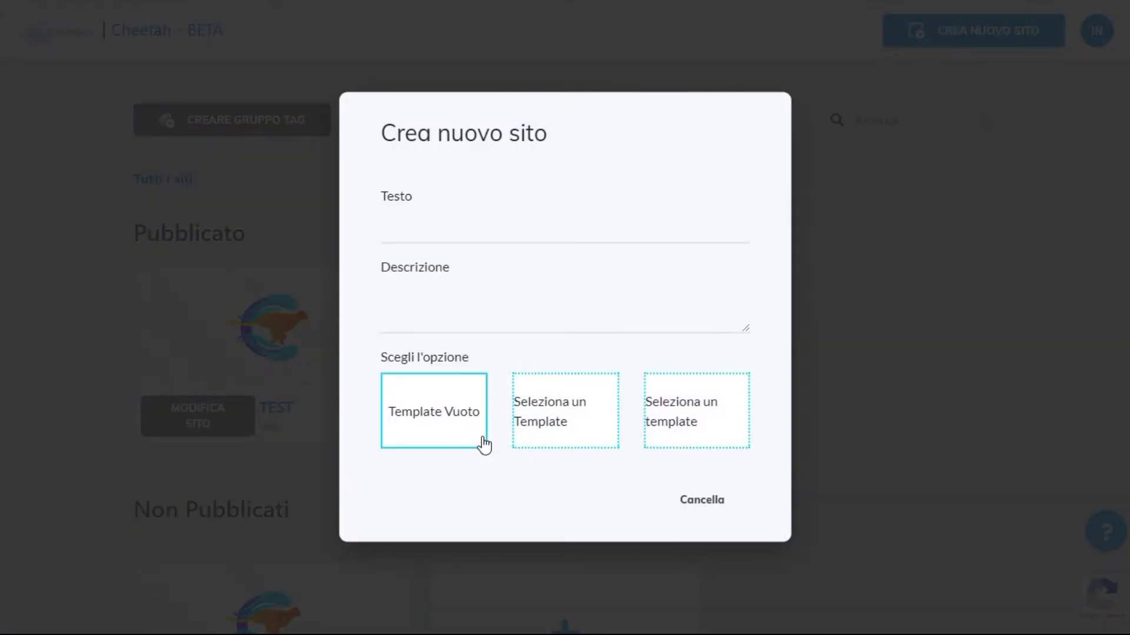
{"action": "left_click", "coordinate": [495, 224]}
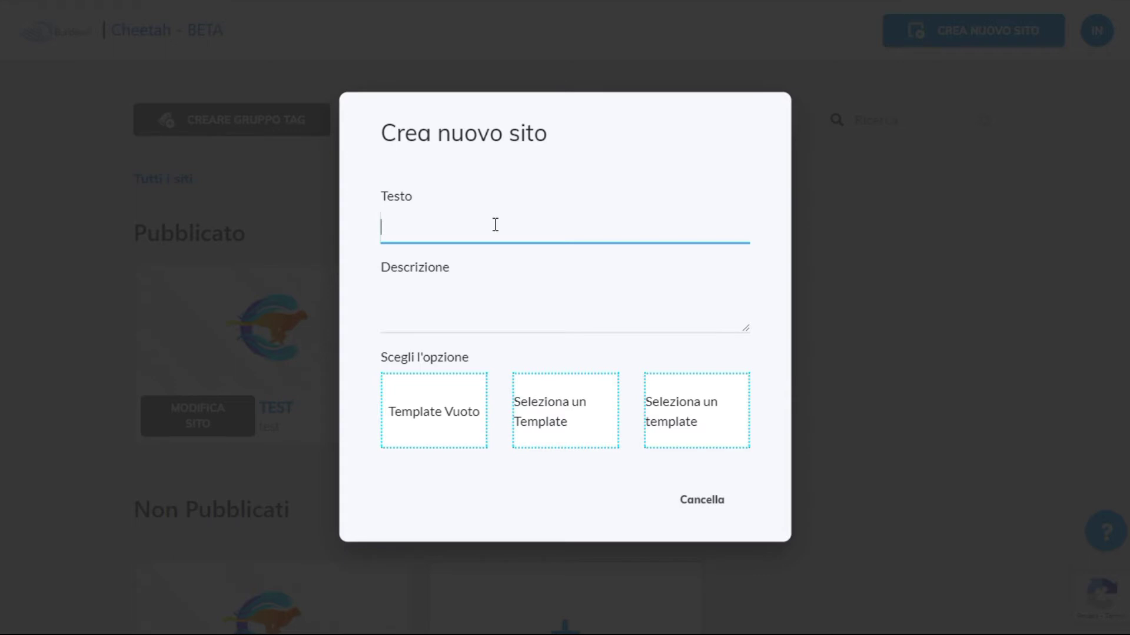
{"action": "key", "text": "Tab"}
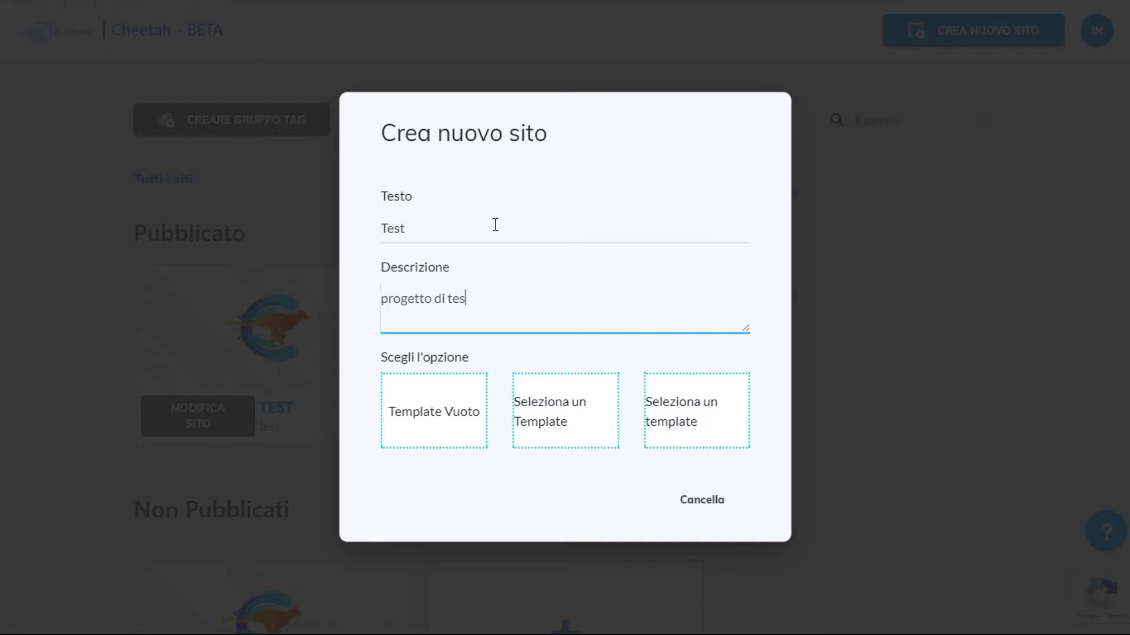
{"action": "left_click", "coordinate": [584, 435]}
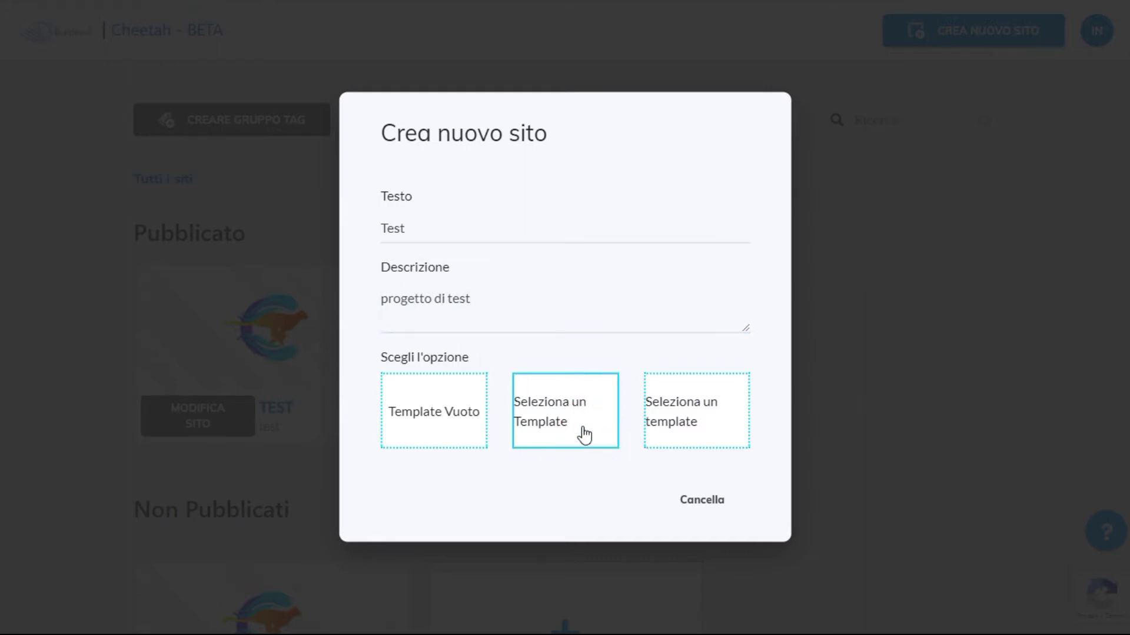
{"action": "left_click", "coordinate": [584, 435]}
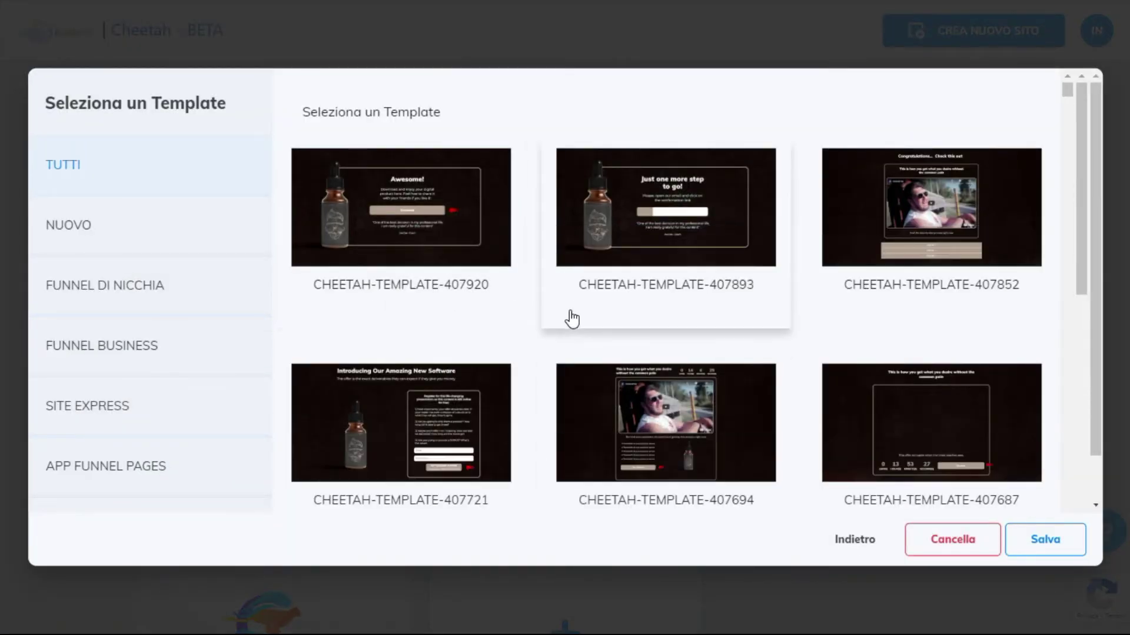
Browse the full template list and the templates in the Nuovo and Funnel di Nicchia categories
{"action": "scroll", "coordinate": [513, 310], "scroll_direction": "down", "scroll_amount": 15}
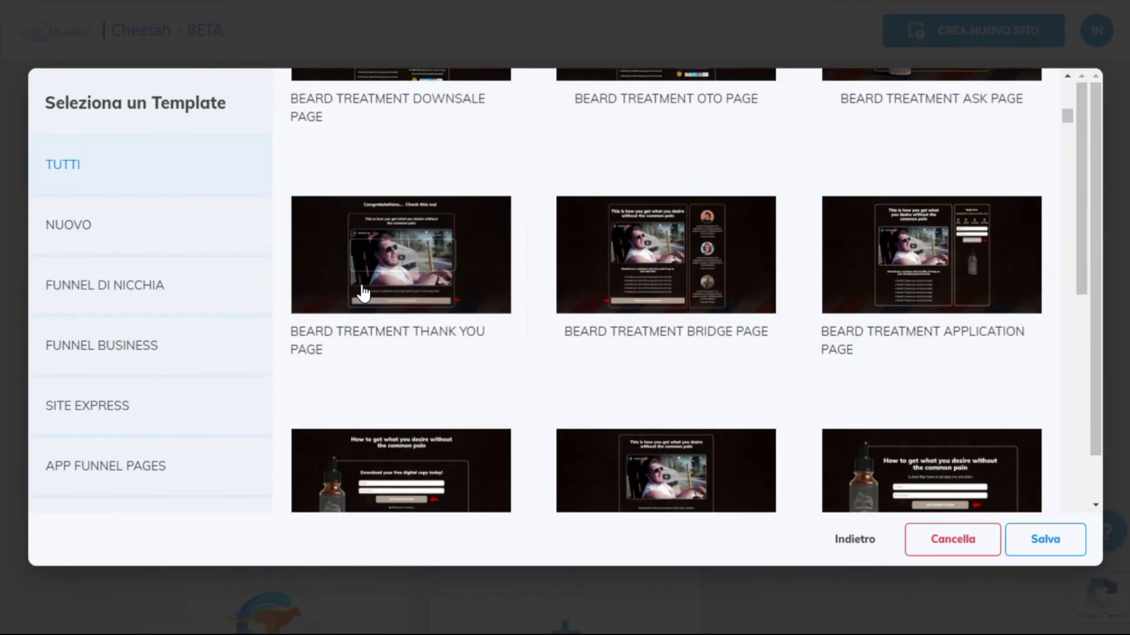
{"action": "scroll", "coordinate": [284, 285], "scroll_direction": "up", "scroll_amount": 10}
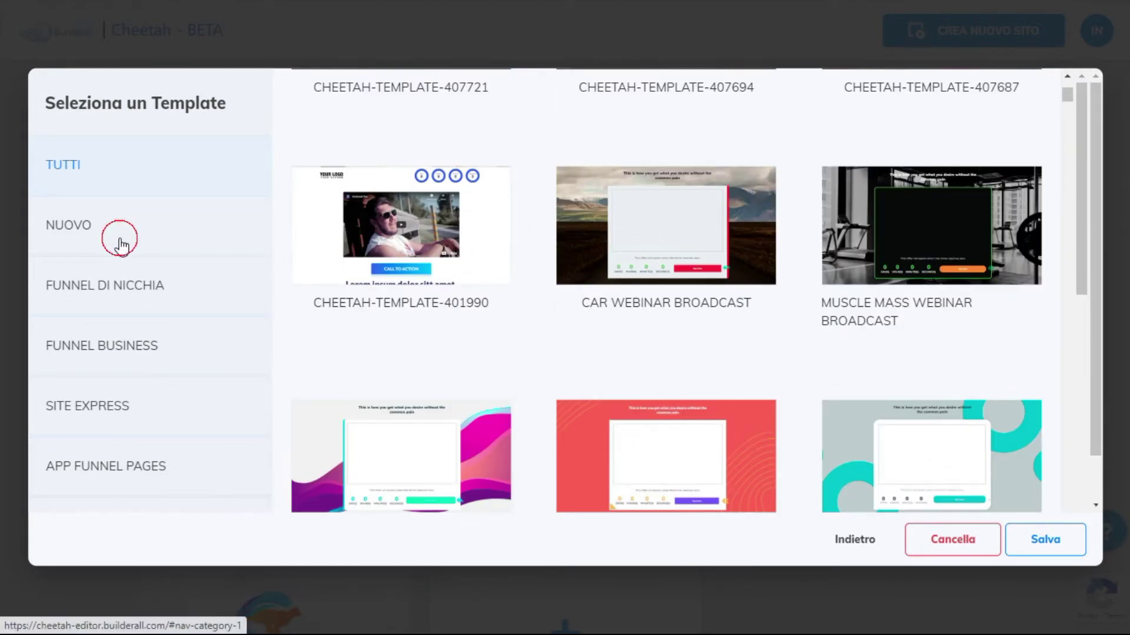
{"action": "left_click", "coordinate": [122, 241]}
{"action": "scroll", "coordinate": [706, 295], "scroll_direction": "up", "scroll_amount": 5}
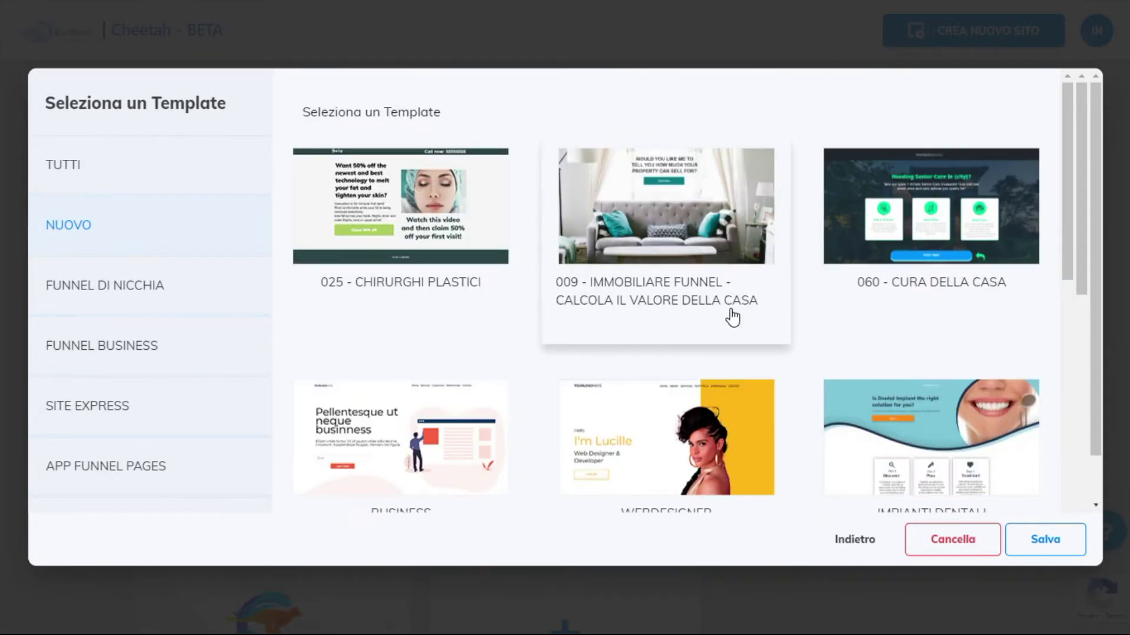
{"action": "scroll", "coordinate": [776, 256], "scroll_direction": "down", "scroll_amount": 1}
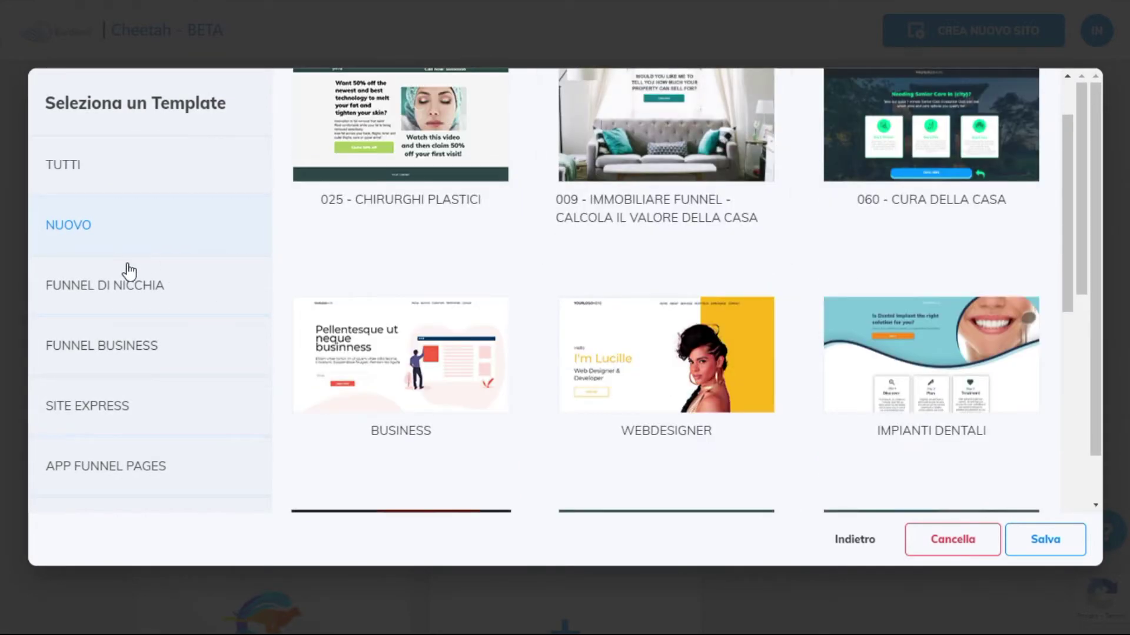
{"action": "left_click", "coordinate": [120, 287]}
{"action": "scroll", "coordinate": [772, 262], "scroll_direction": "up", "scroll_amount": 1}
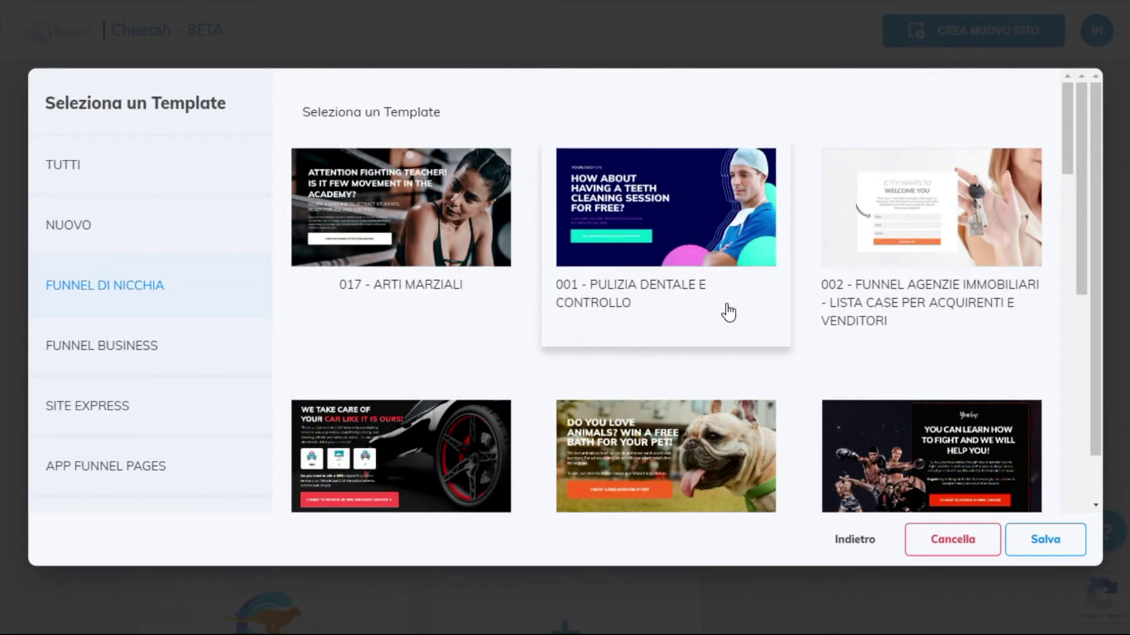
Browse the templates in the Funnel Business and Site Express categories
{"action": "left_click", "coordinate": [77, 350]}
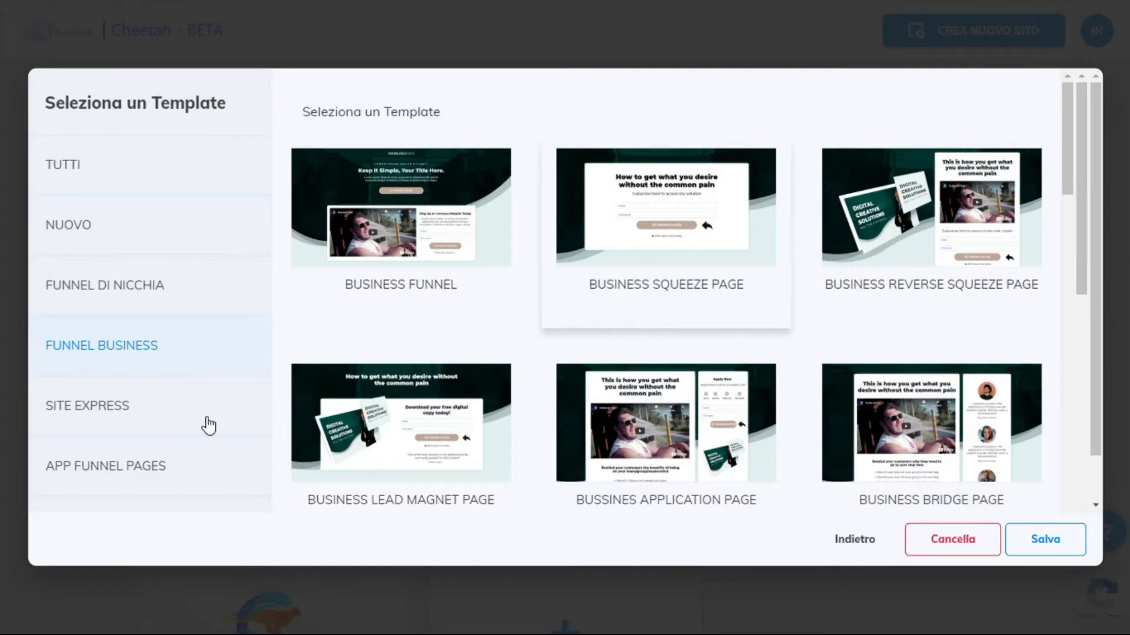
{"action": "left_click", "coordinate": [88, 407]}
{"action": "scroll", "coordinate": [147, 377], "scroll_direction": "down", "scroll_amount": 3}
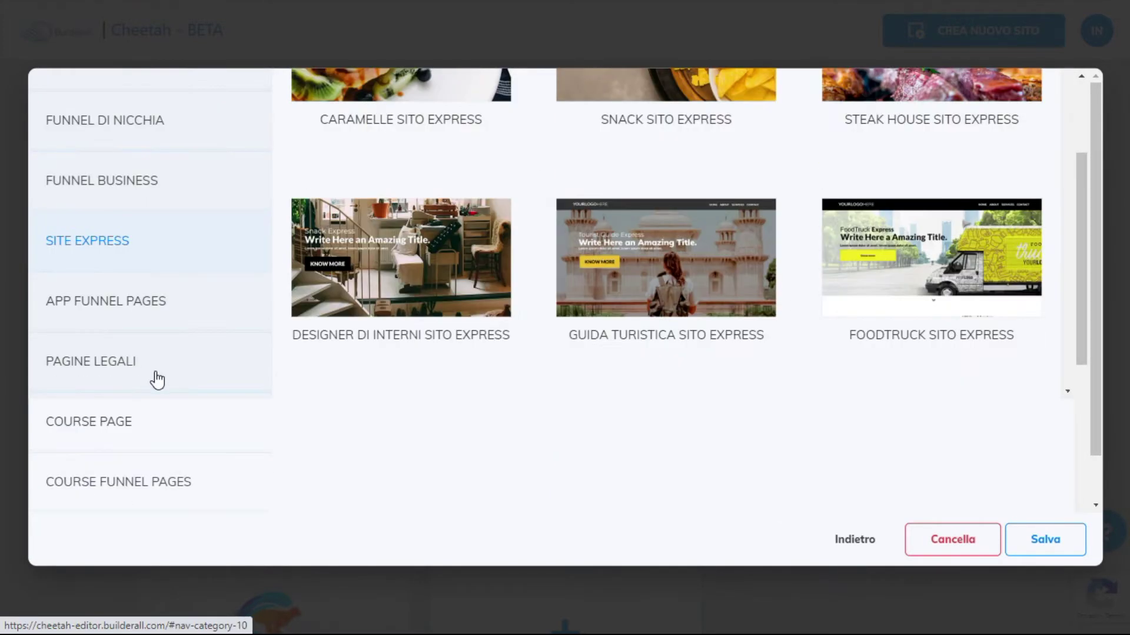
{"action": "scroll", "coordinate": [138, 367], "scroll_direction": "down", "scroll_amount": 2}
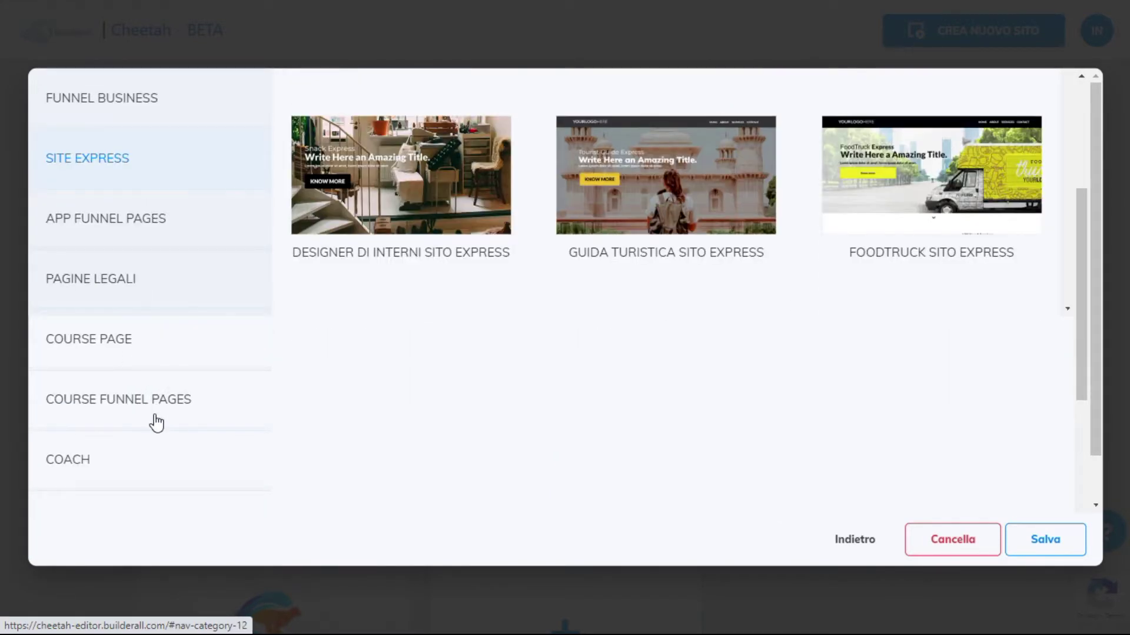
{"action": "scroll", "coordinate": [156, 421], "scroll_direction": "down", "scroll_amount": 2}
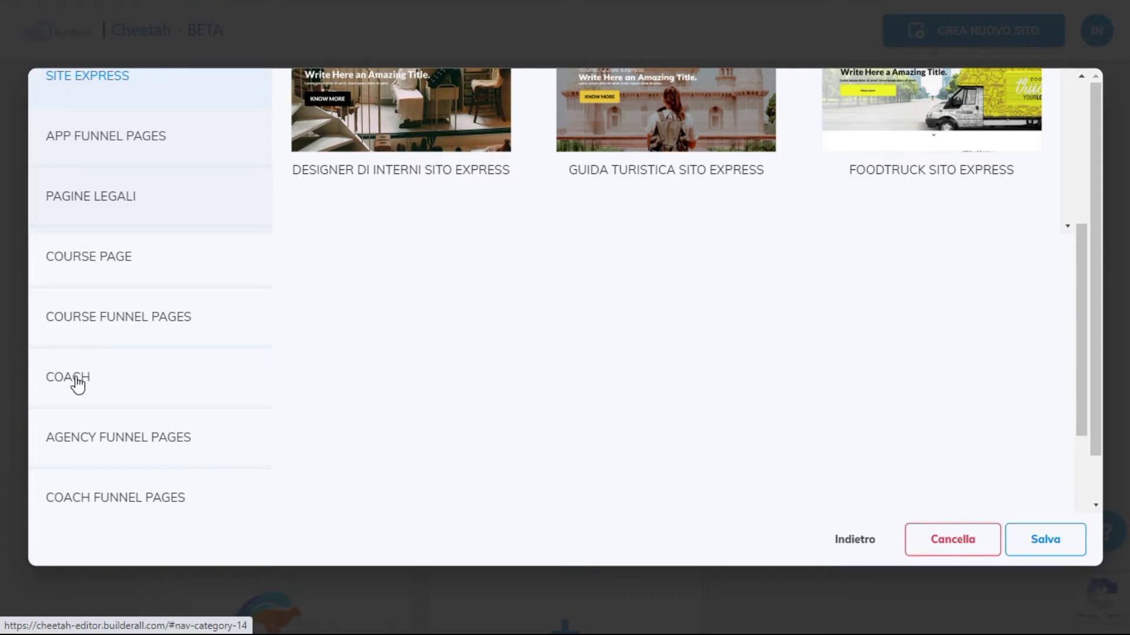
{"action": "scroll", "coordinate": [147, 437], "scroll_direction": "down", "scroll_amount": 1}
Browse the templates in the Agency Funnel Pages and Marketing Agency categories
{"action": "left_click", "coordinate": [135, 356]}
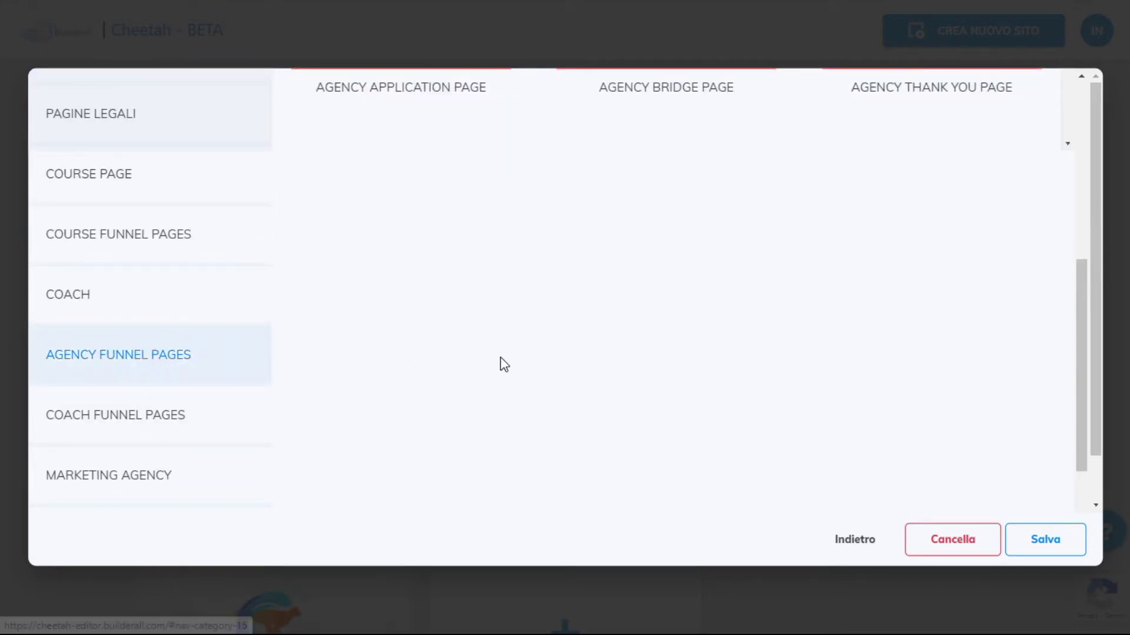
{"action": "scroll", "coordinate": [567, 334], "scroll_direction": "up", "scroll_amount": 5}
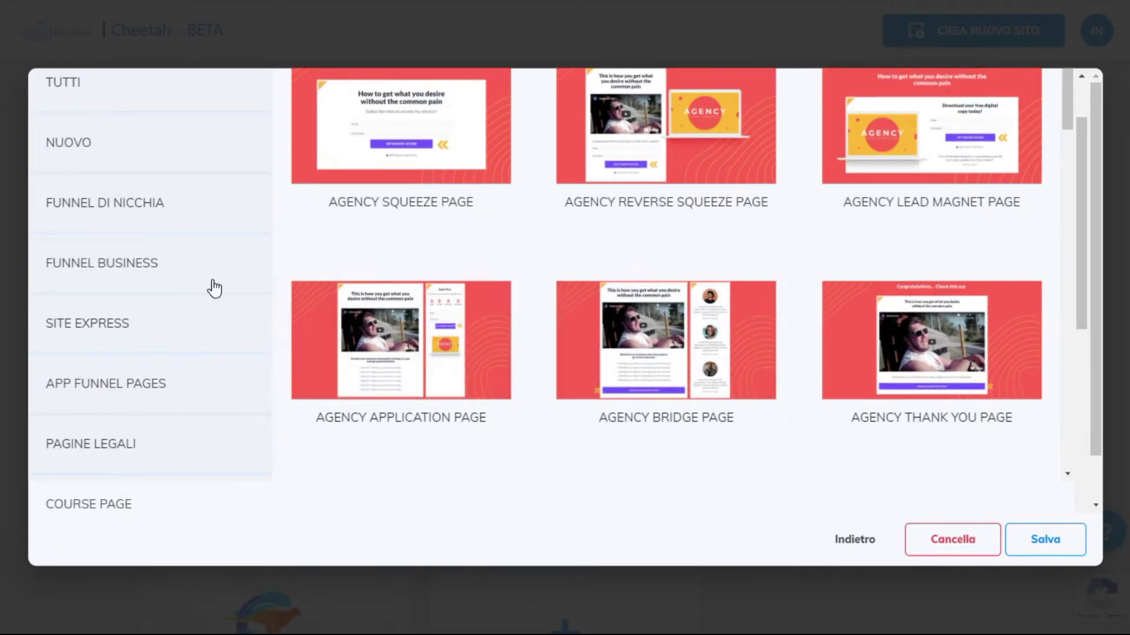
{"action": "scroll", "coordinate": [146, 338], "scroll_direction": "down", "scroll_amount": 6}
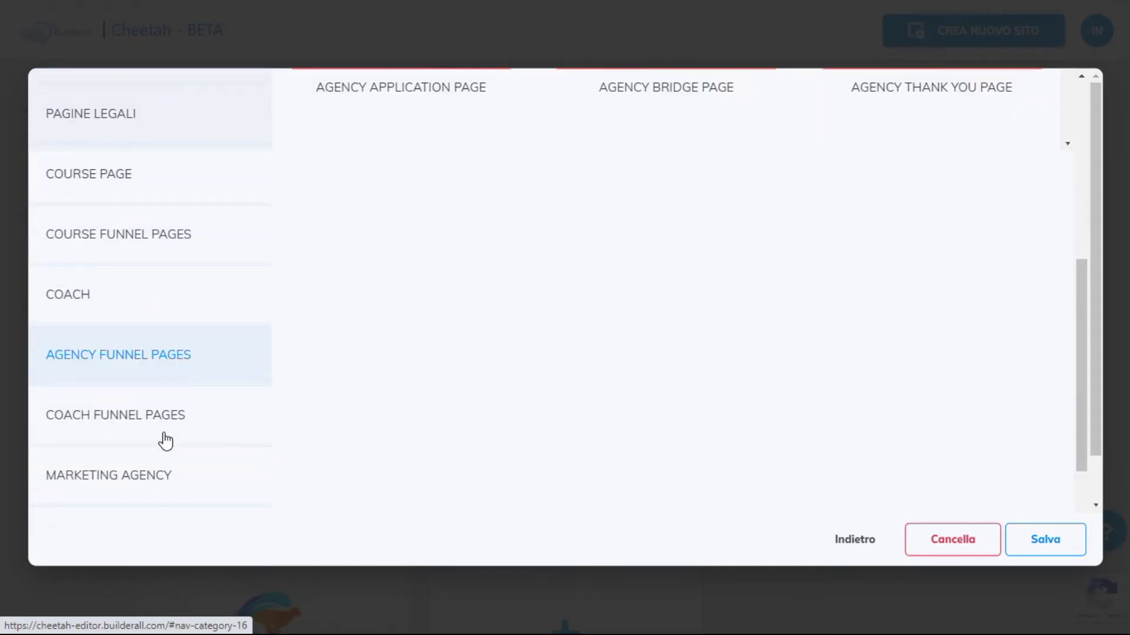
{"action": "scroll", "coordinate": [154, 419], "scroll_direction": "down", "scroll_amount": 2}
{"action": "left_click", "coordinate": [163, 398]}
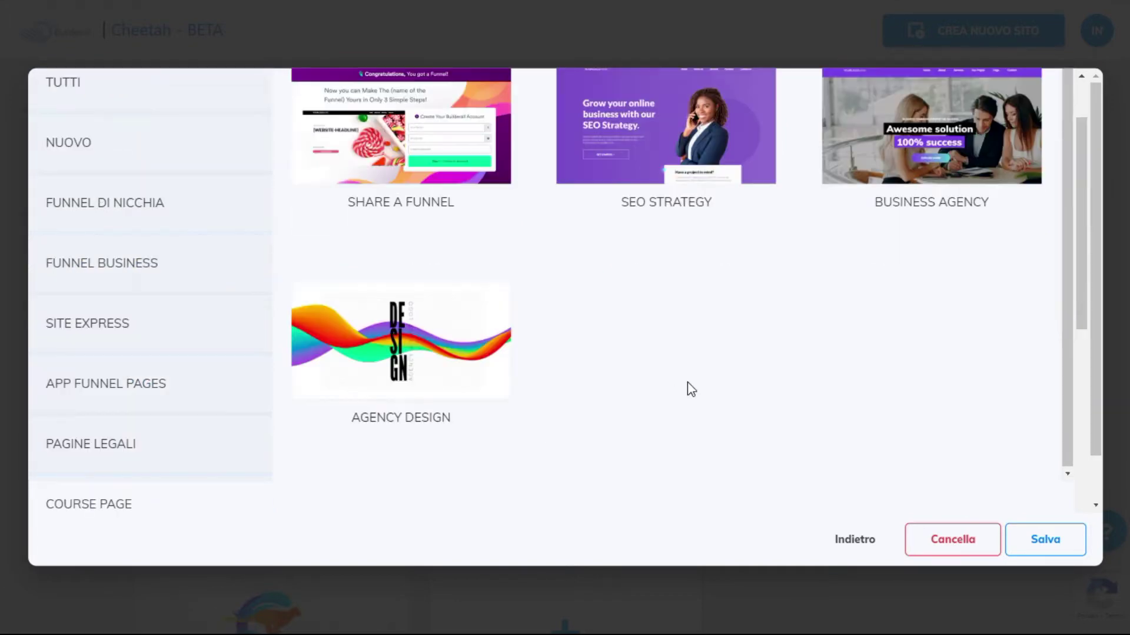
Browse the Landing Page, Coach Funnel Pages and Fitness Funnel Pages templates, and cancel the template selection
{"action": "scroll", "coordinate": [315, 373], "scroll_direction": "down", "scroll_amount": 4}
{"action": "scroll", "coordinate": [315, 374], "scroll_direction": "down", "scroll_amount": 6}
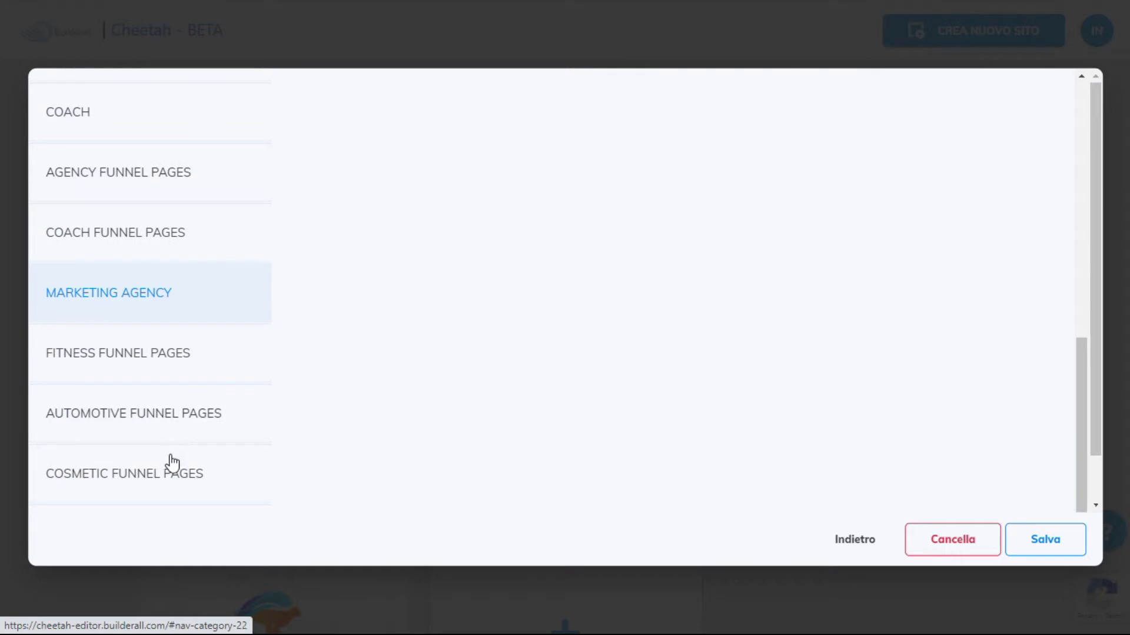
{"action": "scroll", "coordinate": [172, 463], "scroll_direction": "down", "scroll_amount": 1}
{"action": "left_click", "coordinate": [119, 481]}
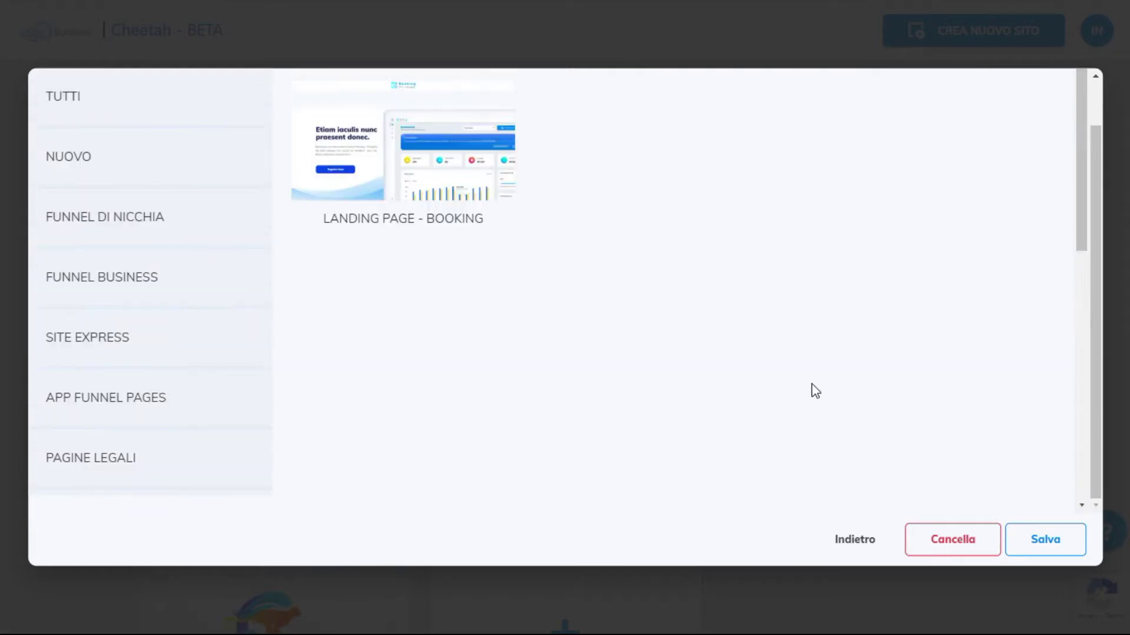
{"action": "scroll", "coordinate": [184, 330], "scroll_direction": "down", "scroll_amount": 6}
{"action": "left_click", "coordinate": [180, 463]}
{"action": "scroll", "coordinate": [227, 340], "scroll_direction": "down", "scroll_amount": 5}
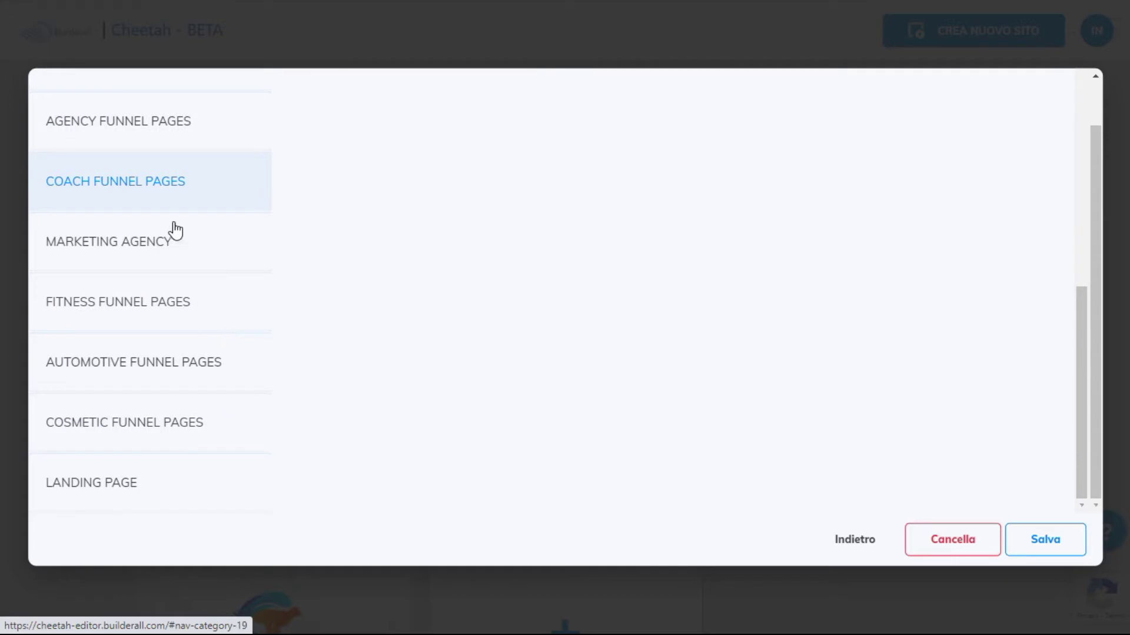
{"action": "left_click", "coordinate": [153, 305]}
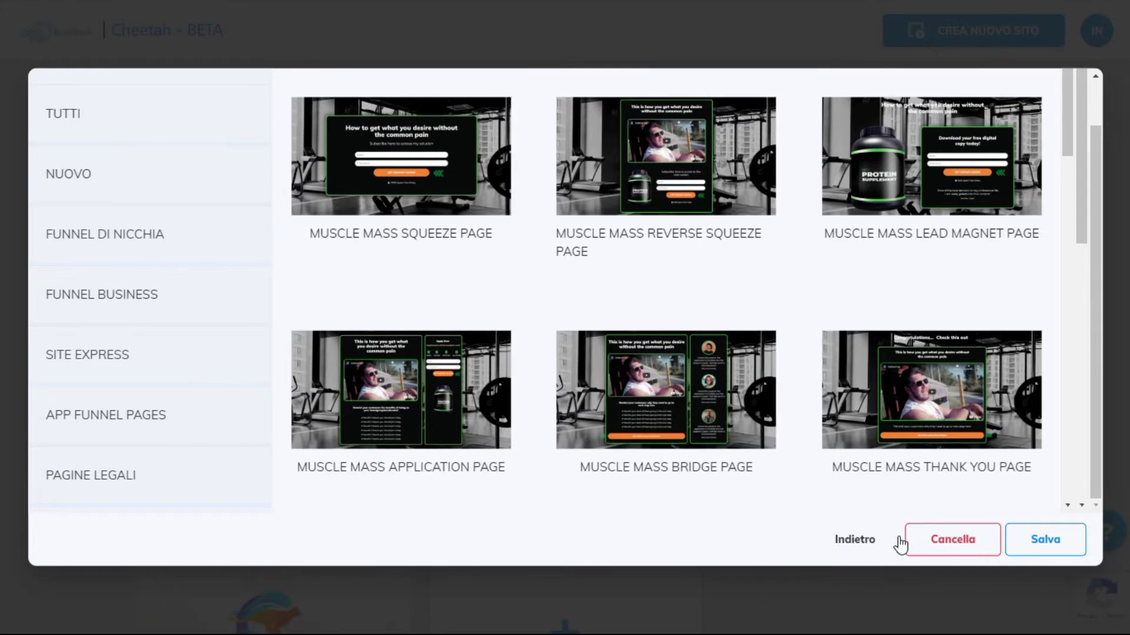
{"action": "mouse_move", "coordinate": [936, 445]}
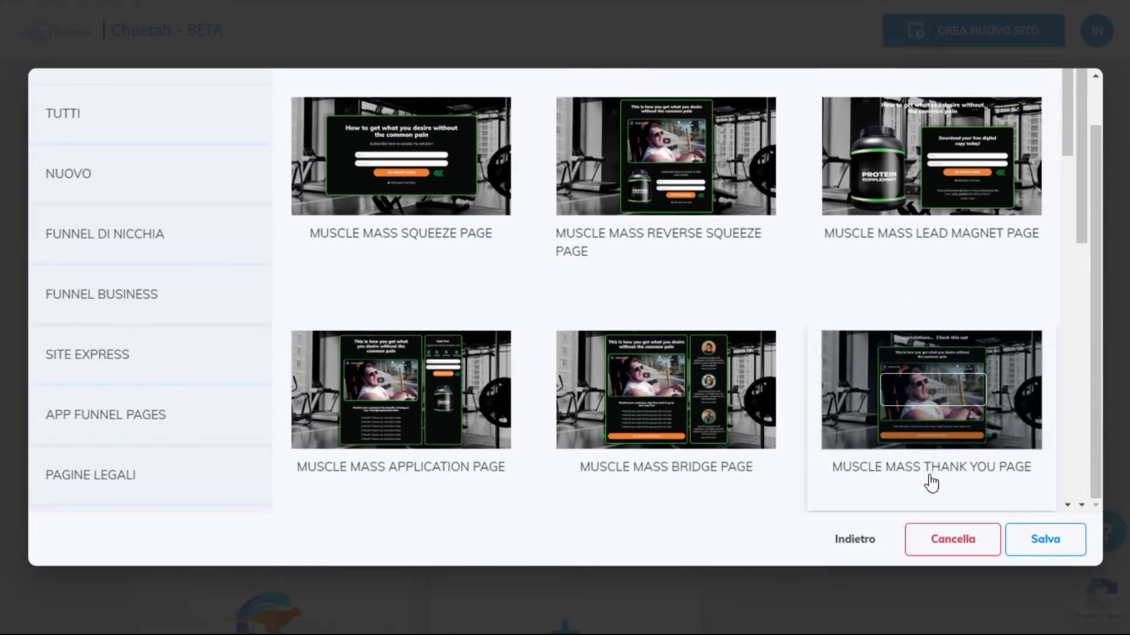
{"action": "left_click", "coordinate": [926, 544]}
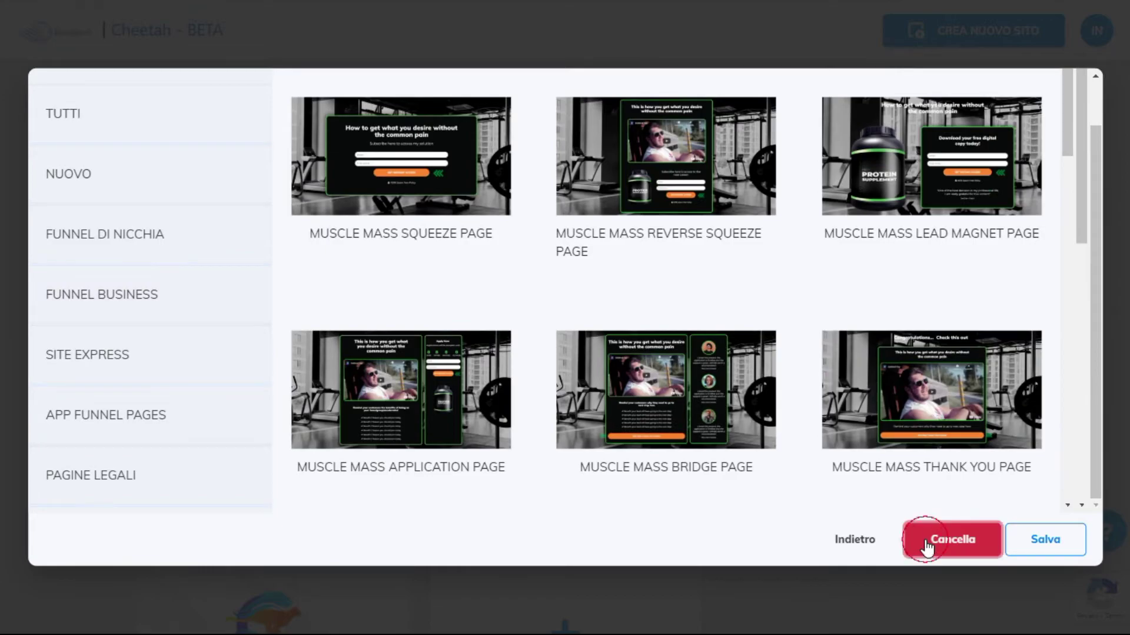
Create a new site named "test" with a short description, using the blank template
{"action": "left_click", "coordinate": [558, 311]}
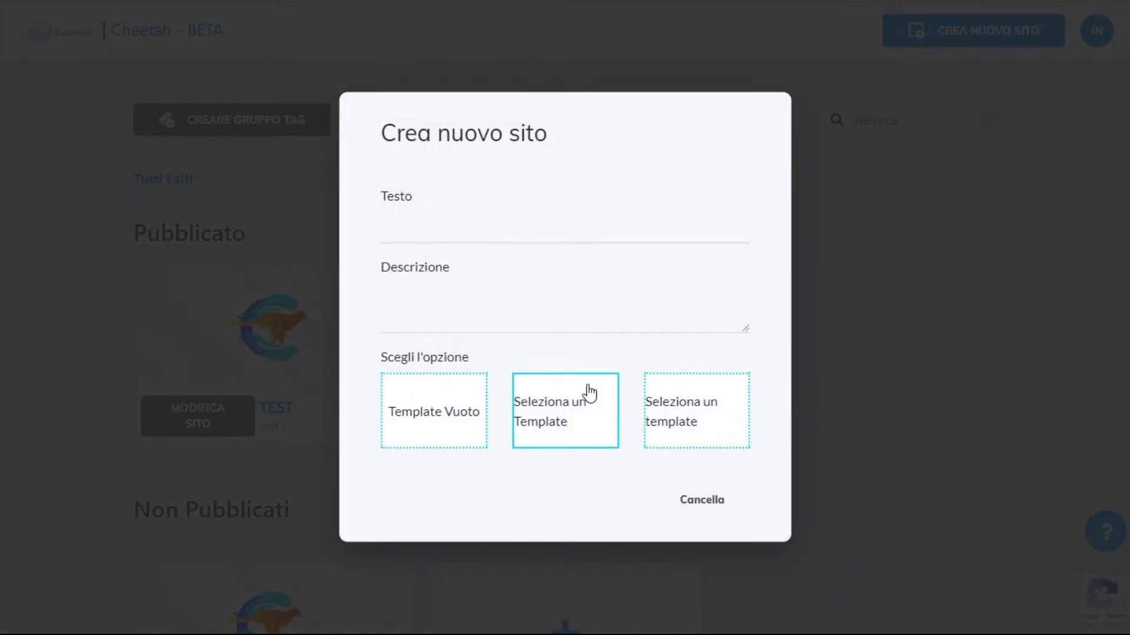
{"action": "left_click", "coordinate": [424, 233]}
{"action": "type", "text": "test"}
{"action": "key", "text": "Tab"}
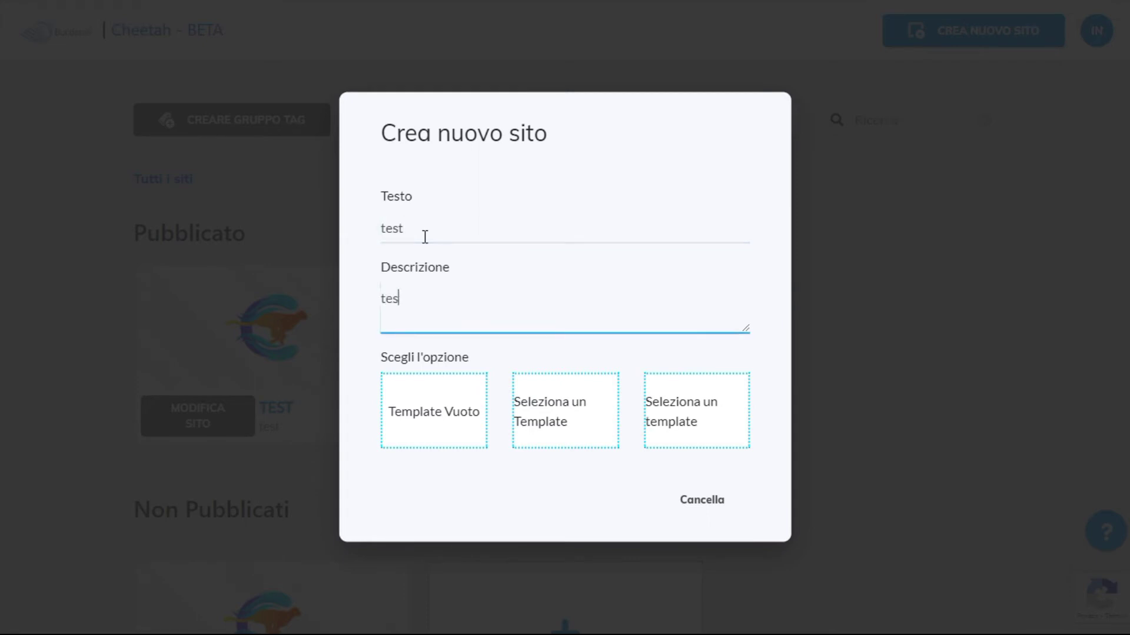
{"action": "left_click", "coordinate": [434, 419]}
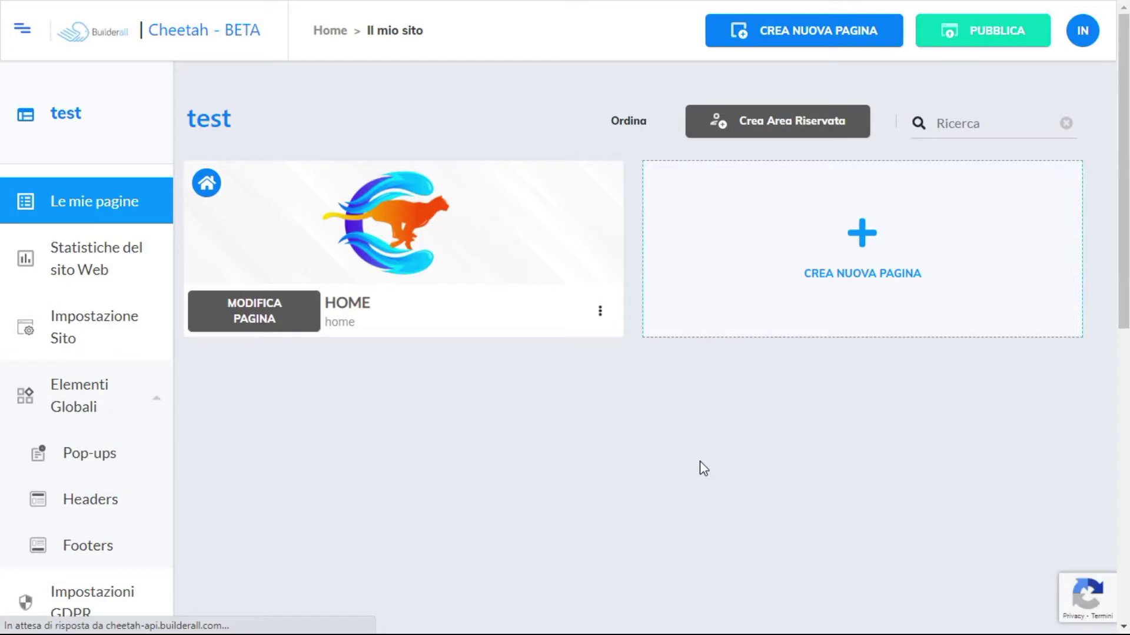
Add a new page named "landing" with the title "Prodotto A" to the test site and open it for editing
{"action": "mouse_move", "coordinate": [442, 250]}
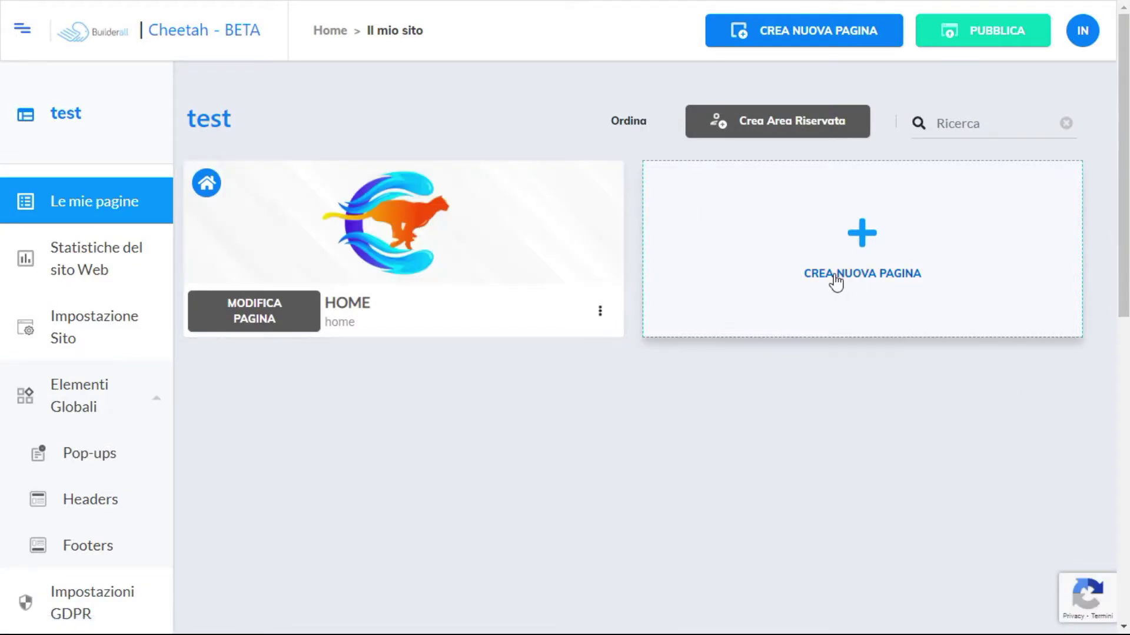
{"action": "left_click", "coordinate": [848, 262]}
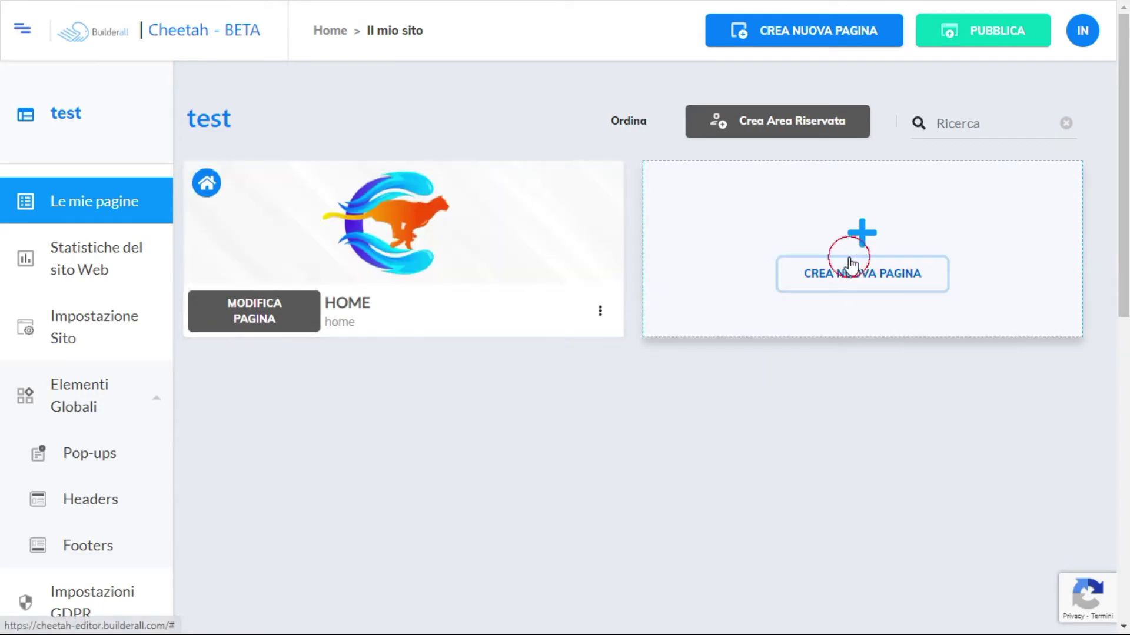
{"action": "left_click", "coordinate": [379, 259]}
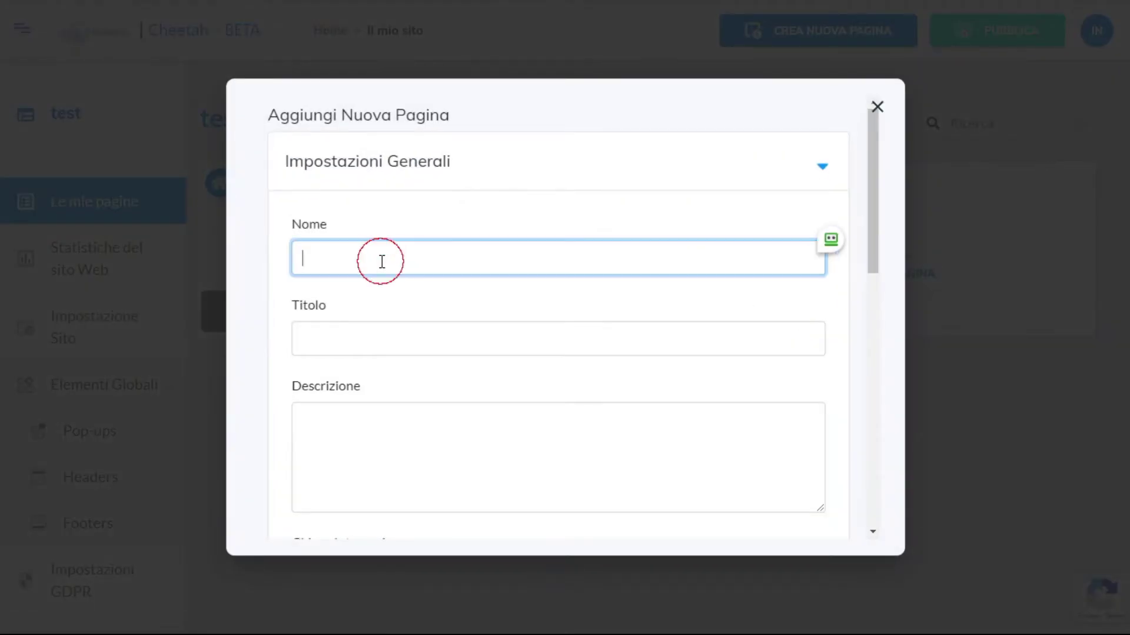
{"action": "type", "text": "Ian"}
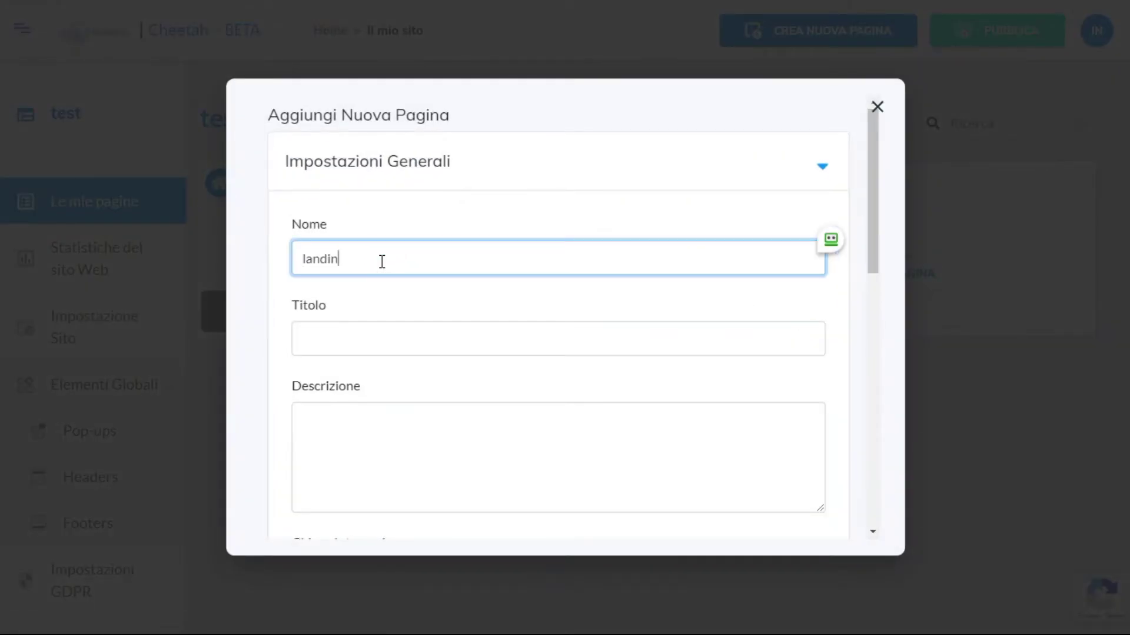
{"action": "key", "text": "Tab"}
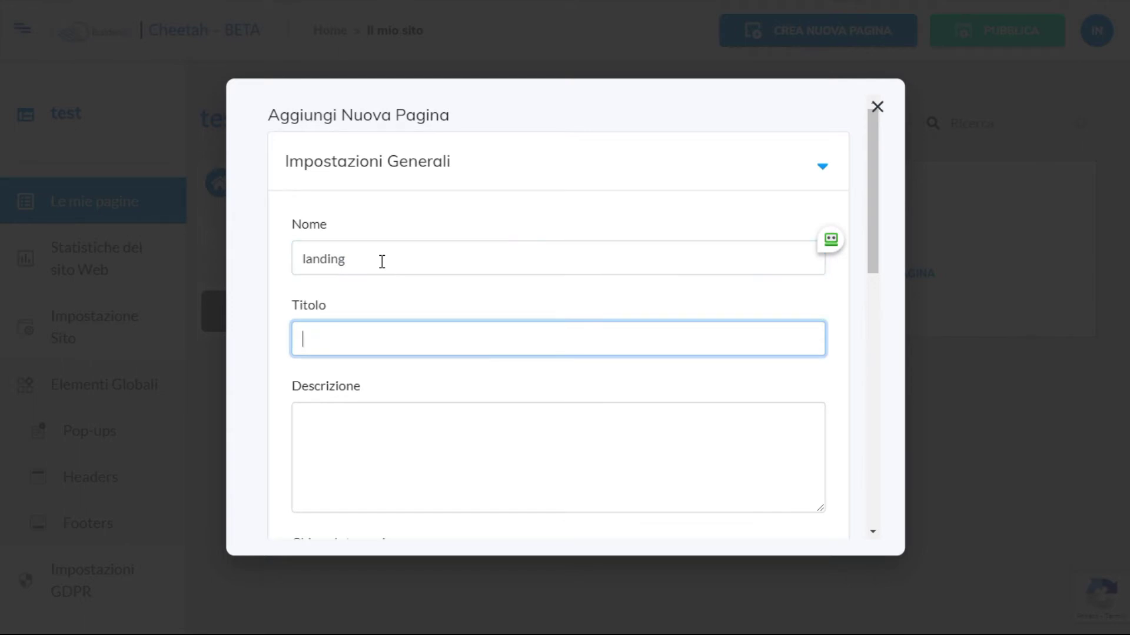
{"action": "type", "text": "Prodotto A"}
{"action": "scroll", "coordinate": [590, 292], "scroll_direction": "down", "scroll_amount": 10}
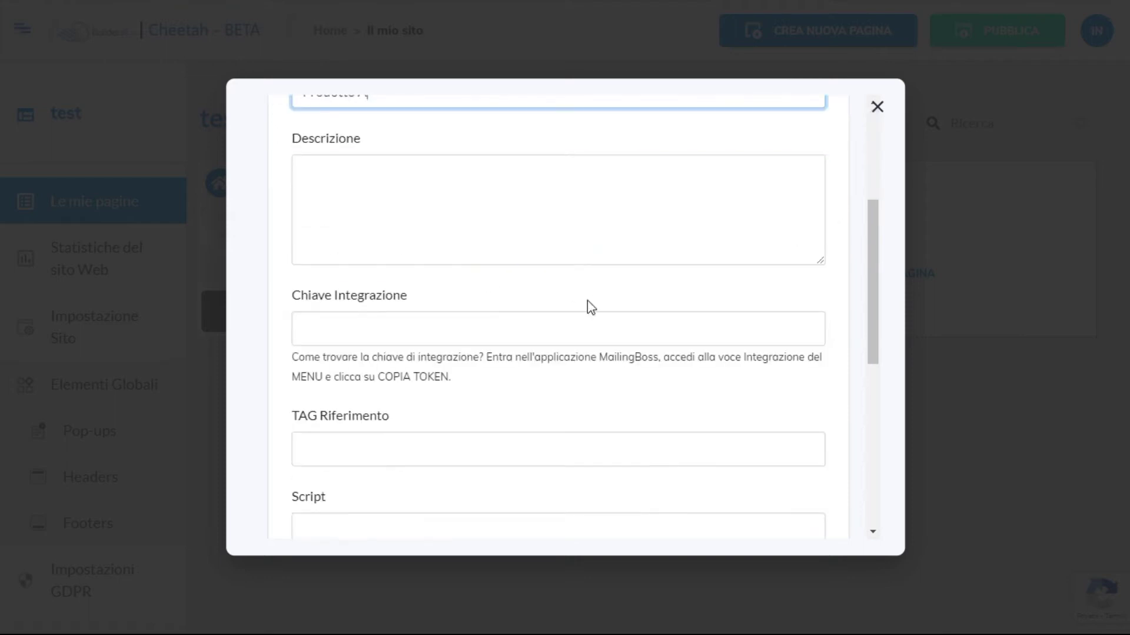
{"action": "left_click", "coordinate": [795, 522]}
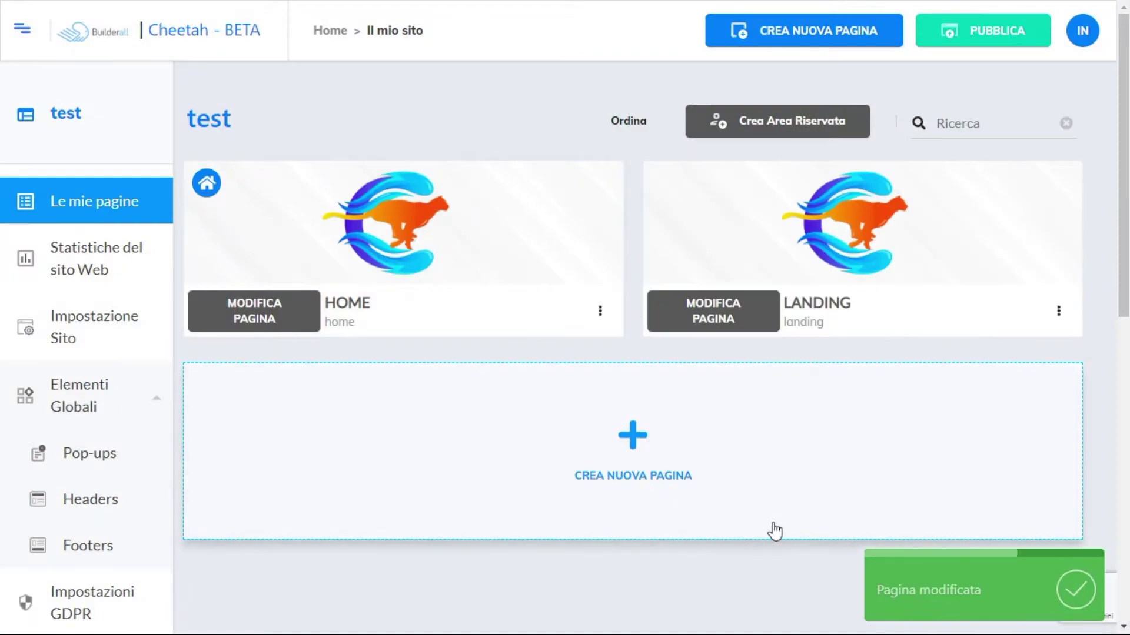
{"action": "left_click", "coordinate": [718, 324]}
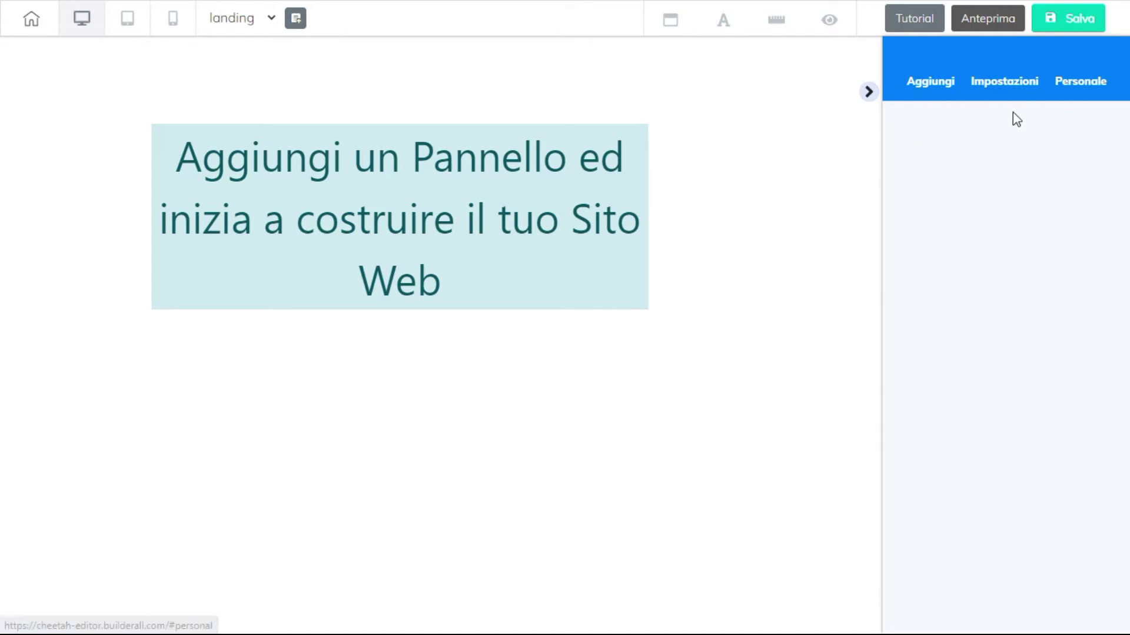
Look through the editor's Aggiungi, Impostazioni and Personale sections, including the saved Pannello and Elementi lists
{"action": "left_click", "coordinate": [919, 97]}
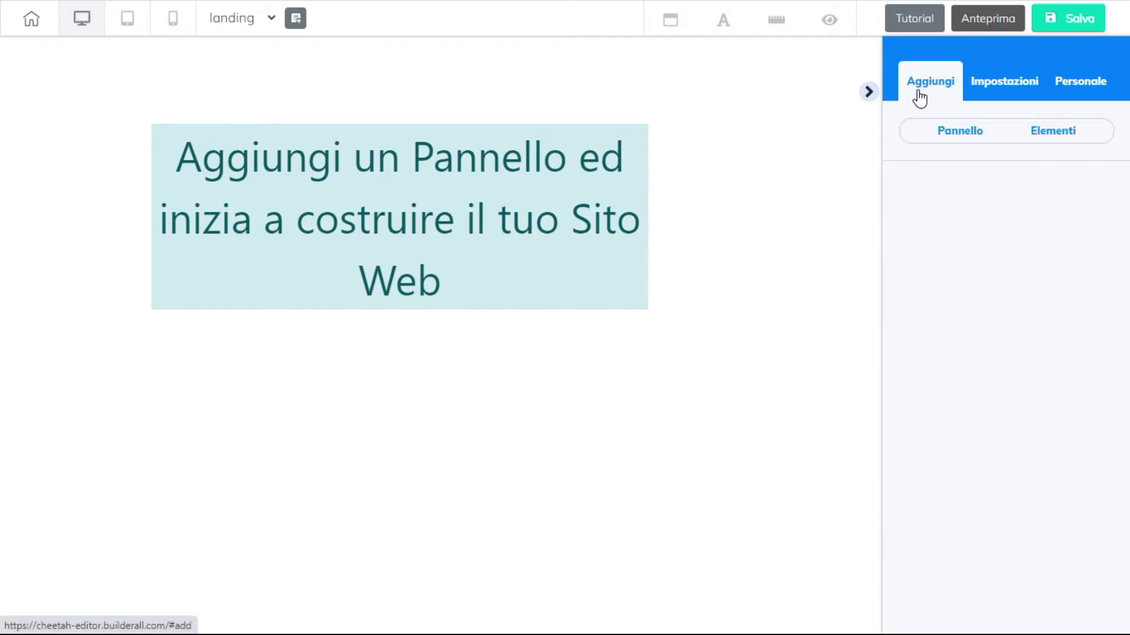
{"action": "left_click", "coordinate": [953, 134]}
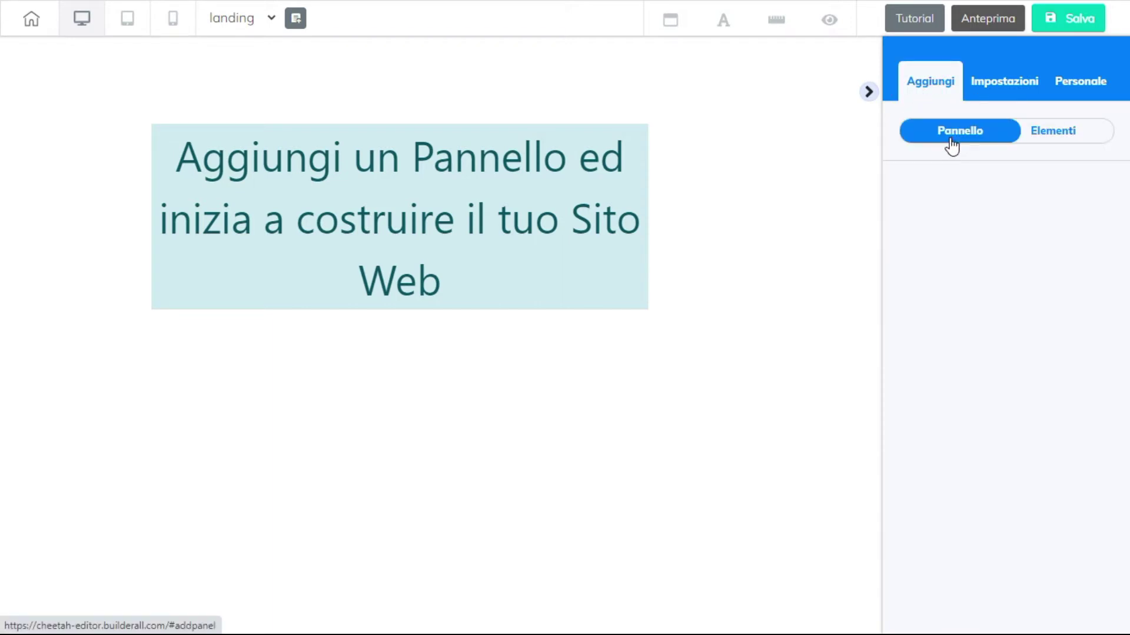
{"action": "left_click", "coordinate": [1014, 94]}
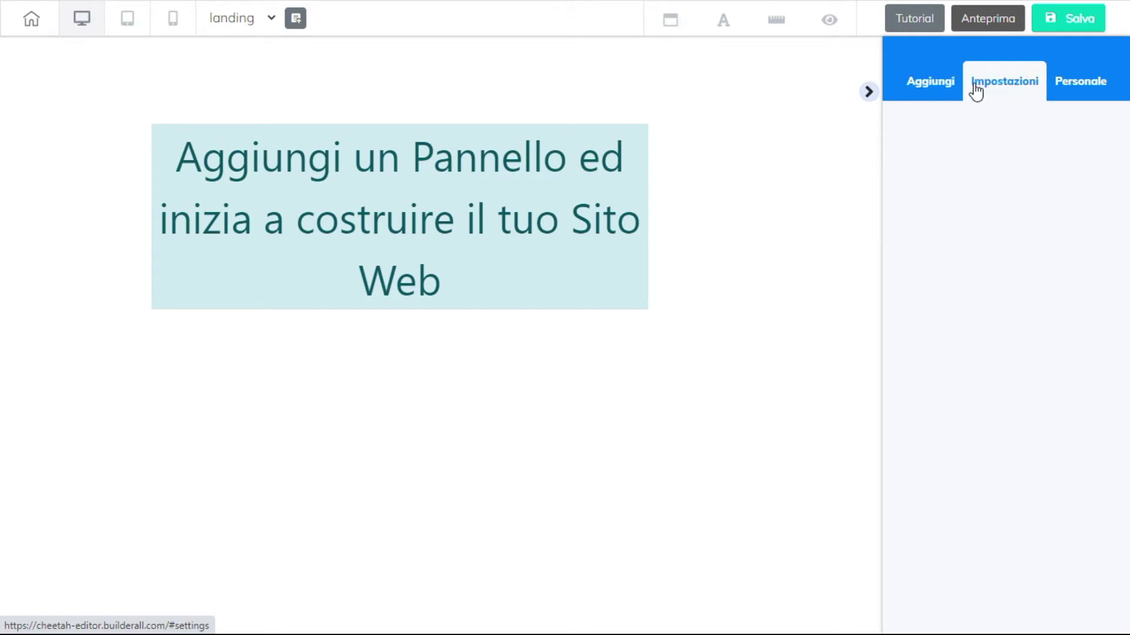
{"action": "left_click", "coordinate": [1072, 97]}
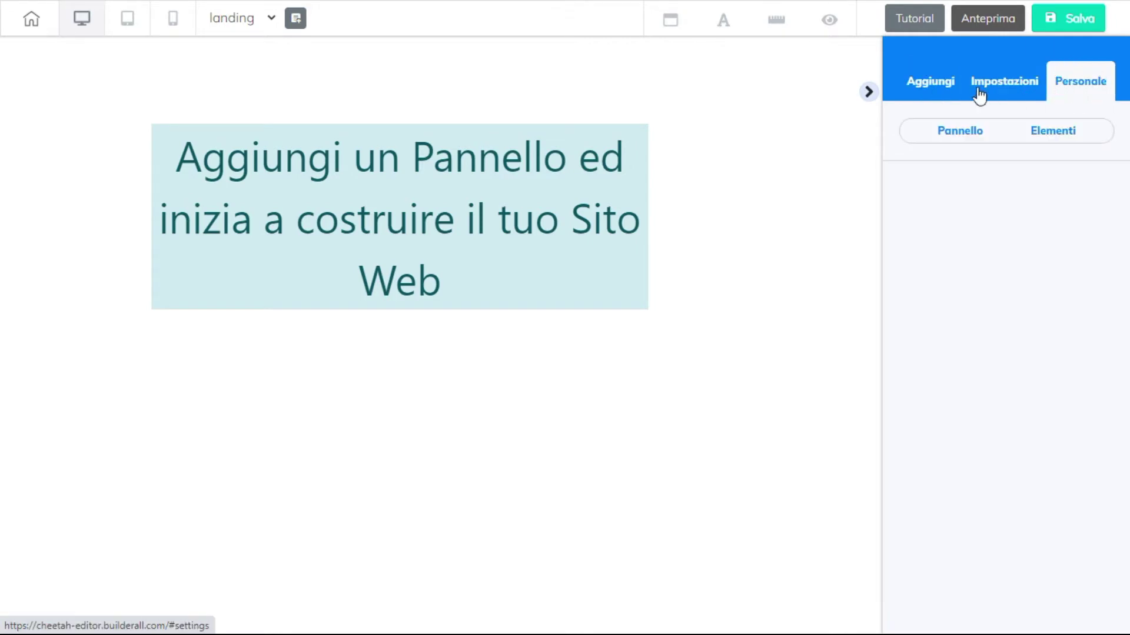
{"action": "left_click", "coordinate": [973, 126]}
{"action": "left_click", "coordinate": [1047, 132]}
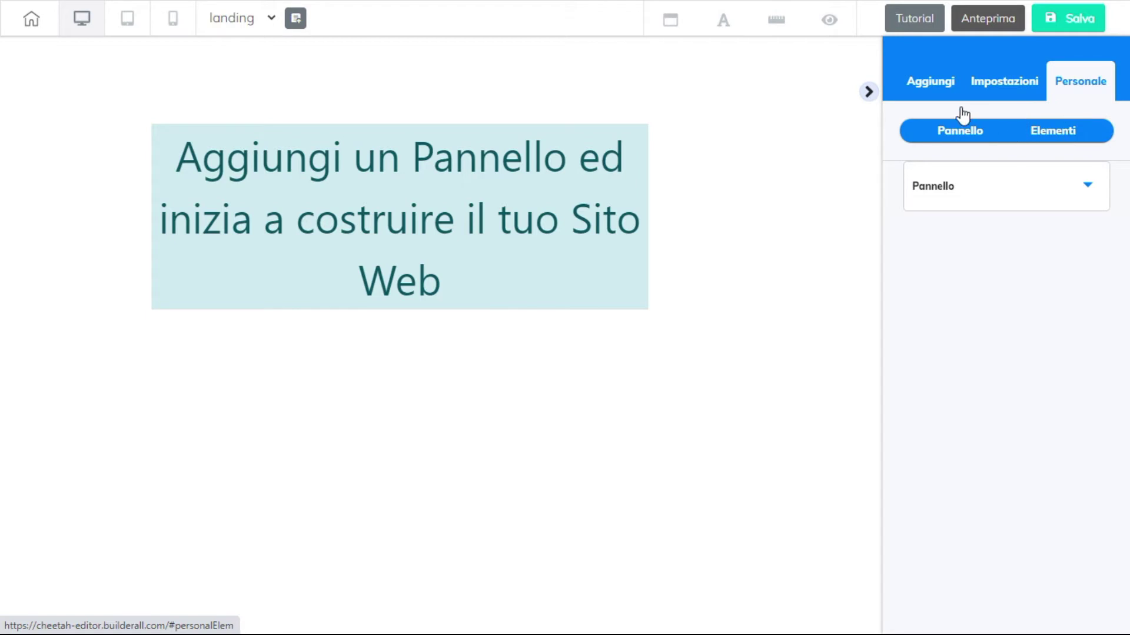
{"action": "left_click", "coordinate": [928, 97]}
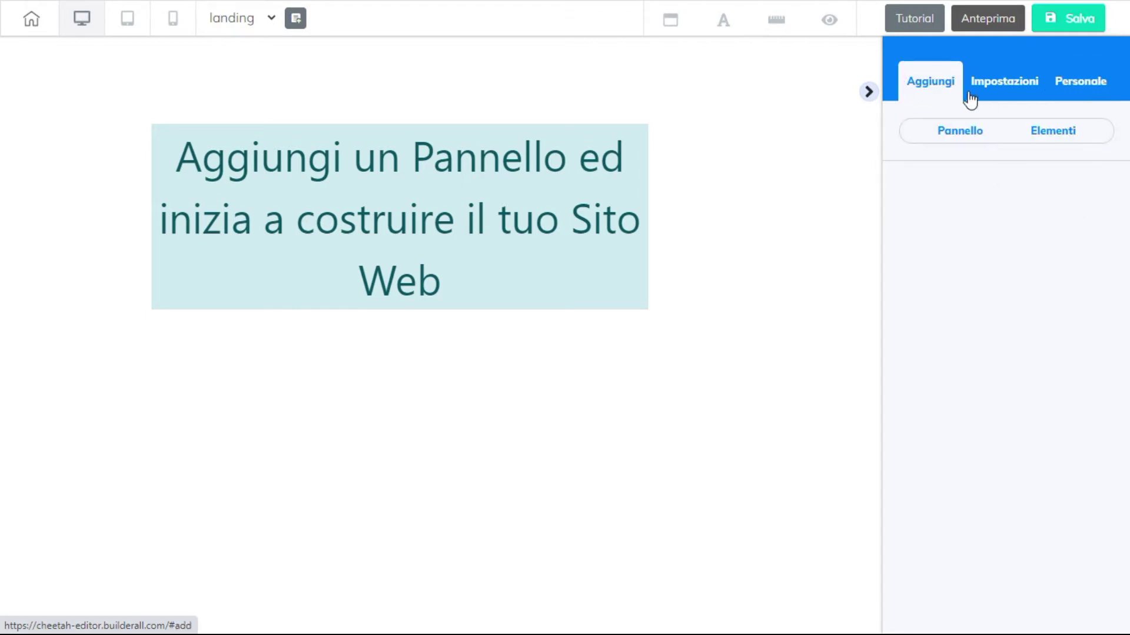
Browse the ready-made panel categories available for the landing page, from 1° Blocco through Pagine Legali
{"action": "left_click", "coordinate": [905, 131]}
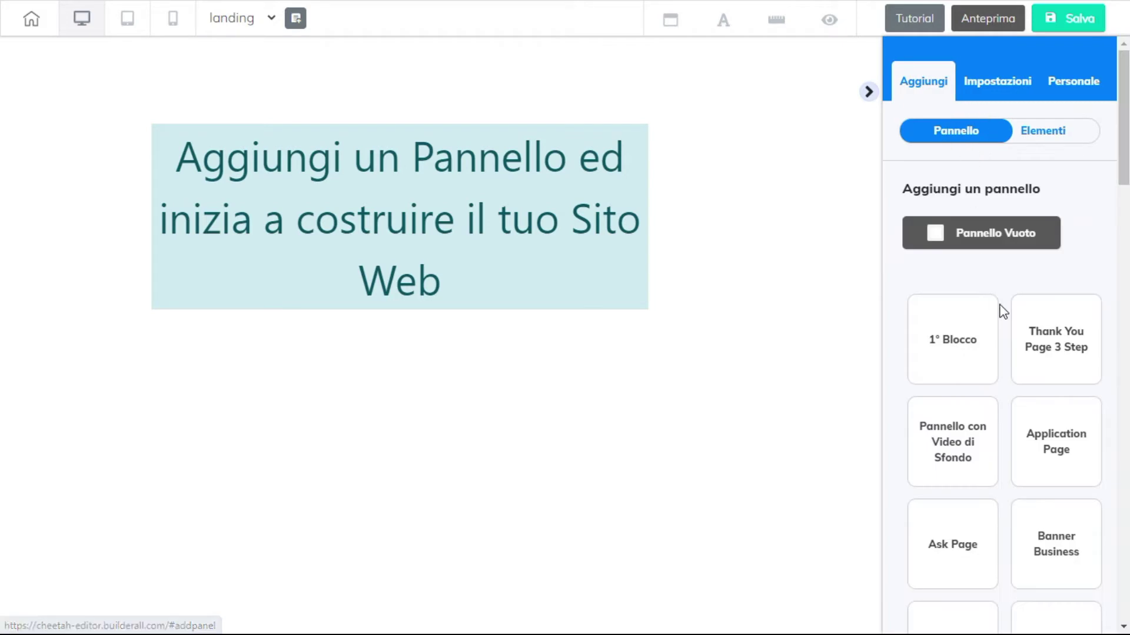
{"action": "scroll", "coordinate": [981, 292], "scroll_direction": "down", "scroll_amount": 1}
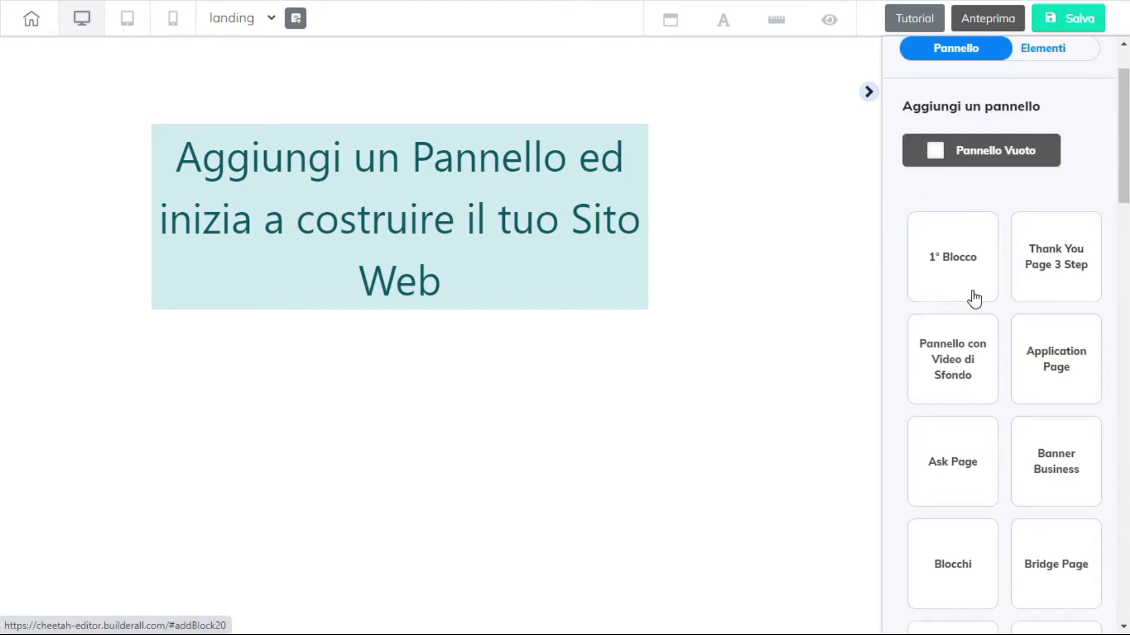
{"action": "scroll", "coordinate": [975, 298], "scroll_direction": "down", "scroll_amount": 1}
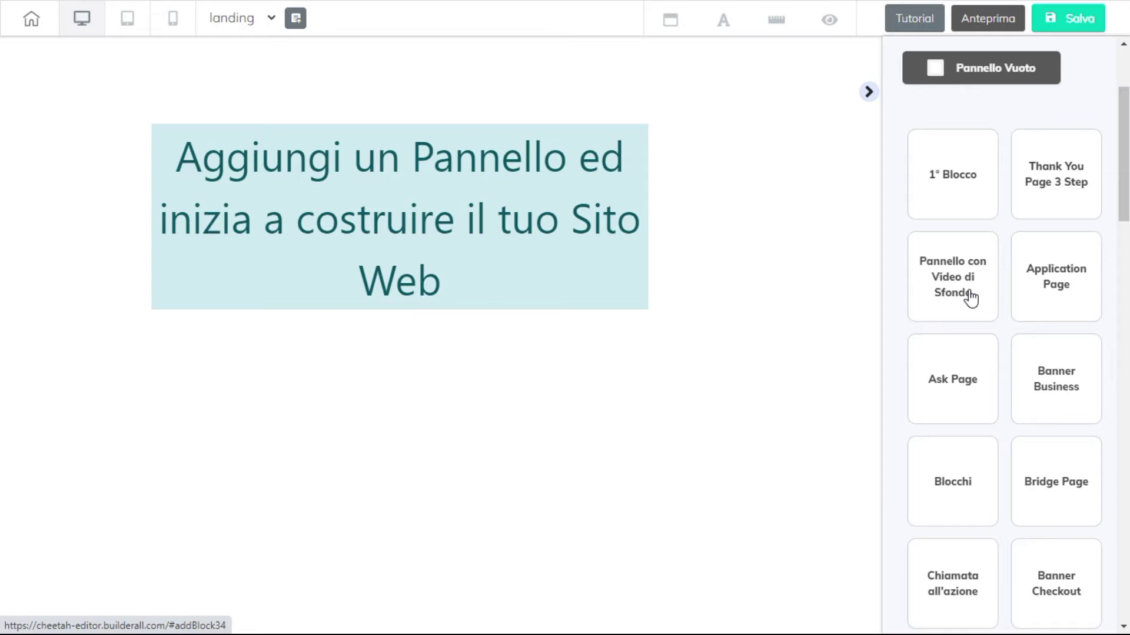
{"action": "scroll", "coordinate": [971, 298], "scroll_direction": "down", "scroll_amount": 4}
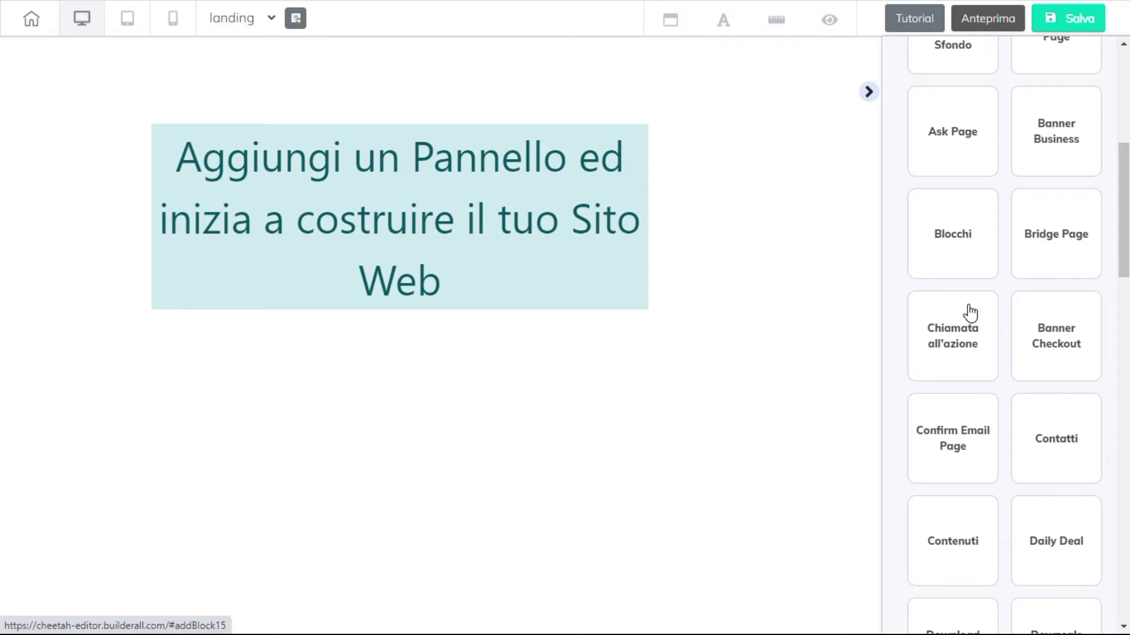
{"action": "scroll", "coordinate": [970, 313], "scroll_direction": "down", "scroll_amount": 5}
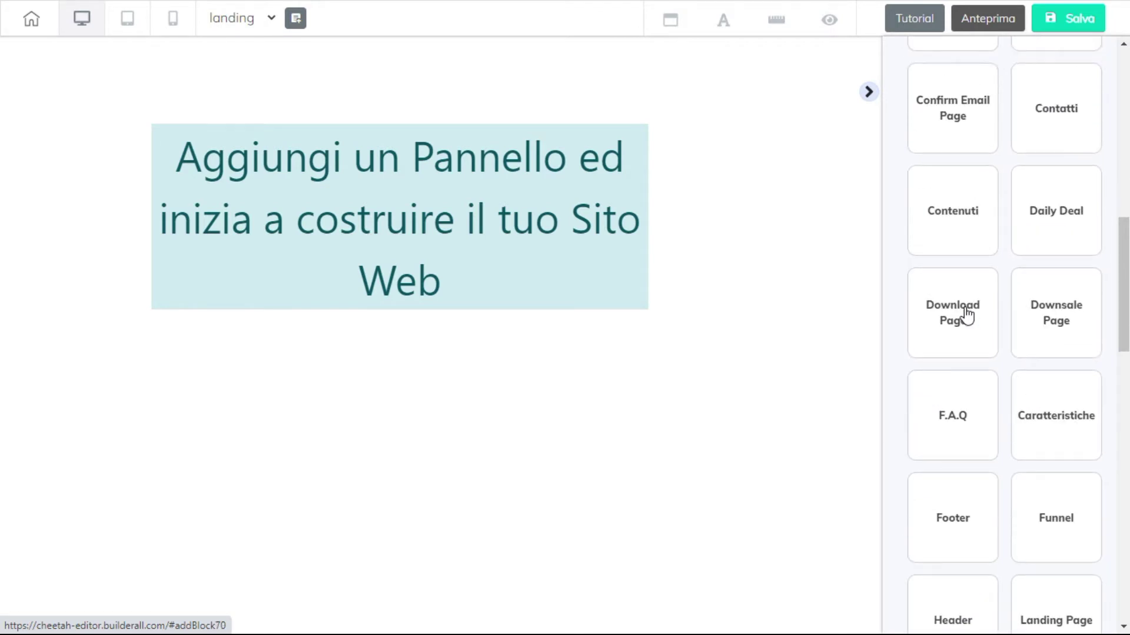
{"action": "scroll", "coordinate": [967, 315], "scroll_direction": "up", "scroll_amount": 10}
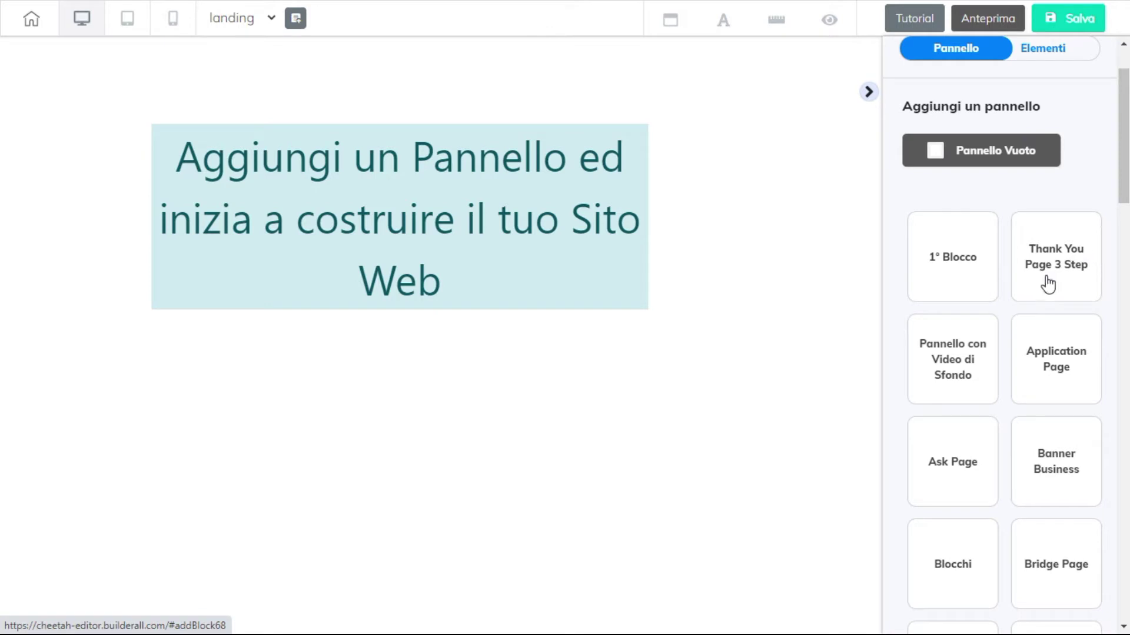
{"action": "scroll", "coordinate": [1102, 336], "scroll_direction": "down", "scroll_amount": 2}
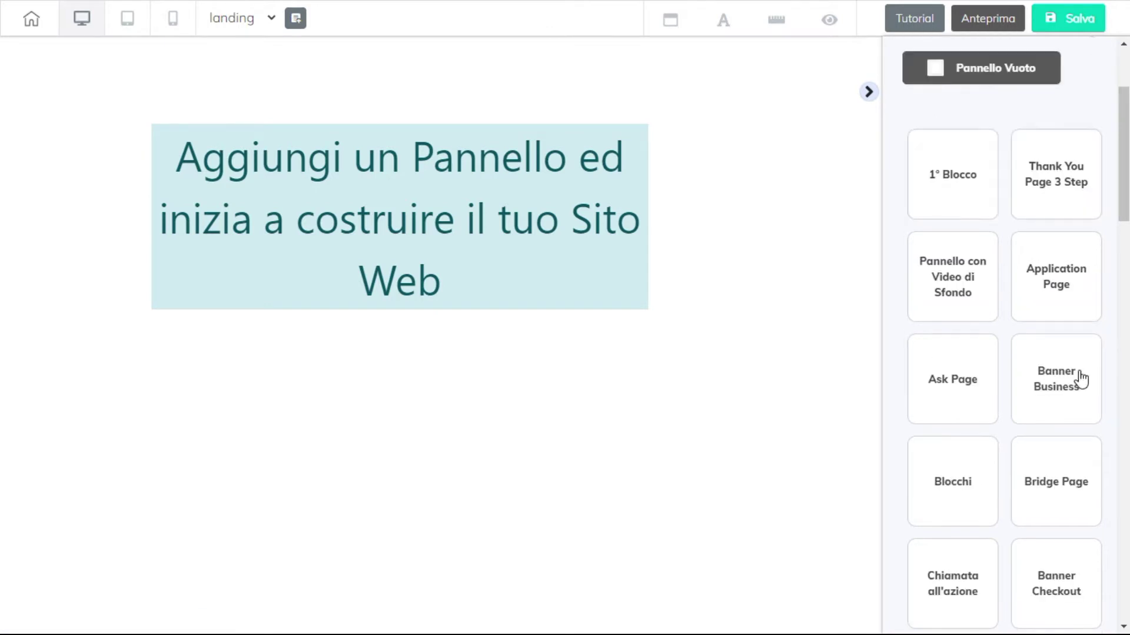
{"action": "scroll", "coordinate": [1077, 388], "scroll_direction": "down", "scroll_amount": 3}
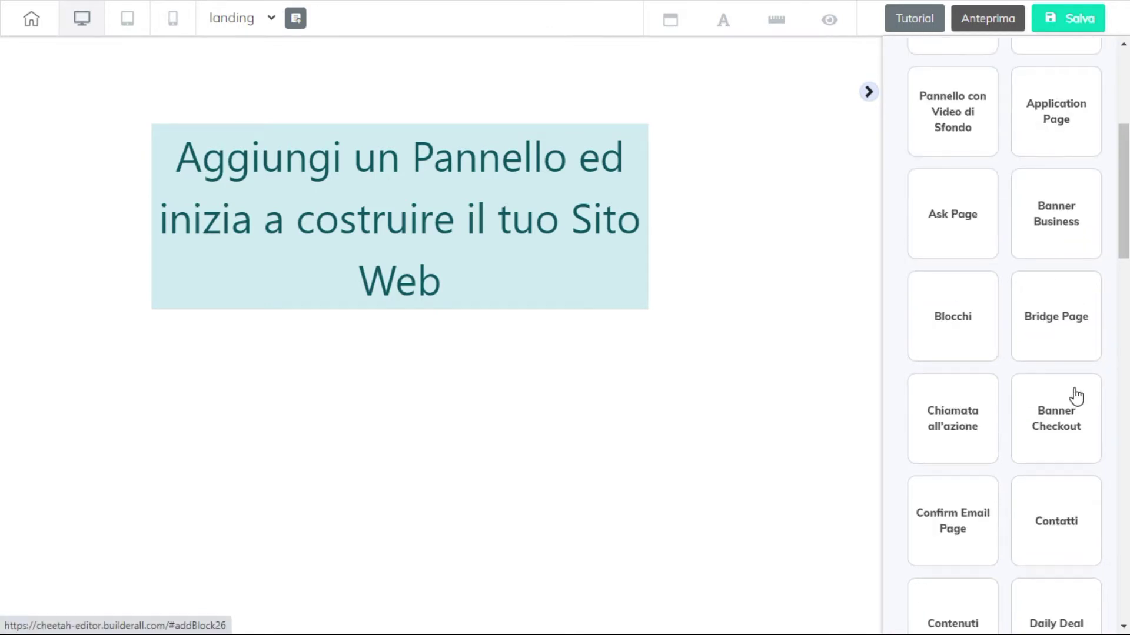
{"action": "scroll", "coordinate": [1076, 396], "scroll_direction": "down", "scroll_amount": 3}
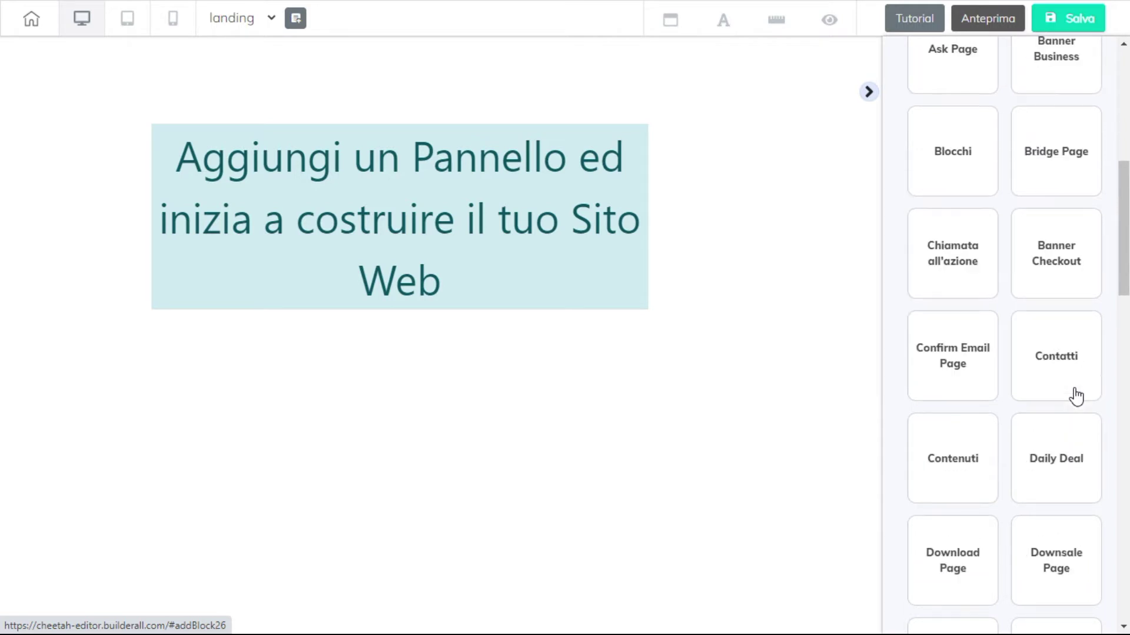
{"action": "scroll", "coordinate": [1077, 395], "scroll_direction": "down", "scroll_amount": 6}
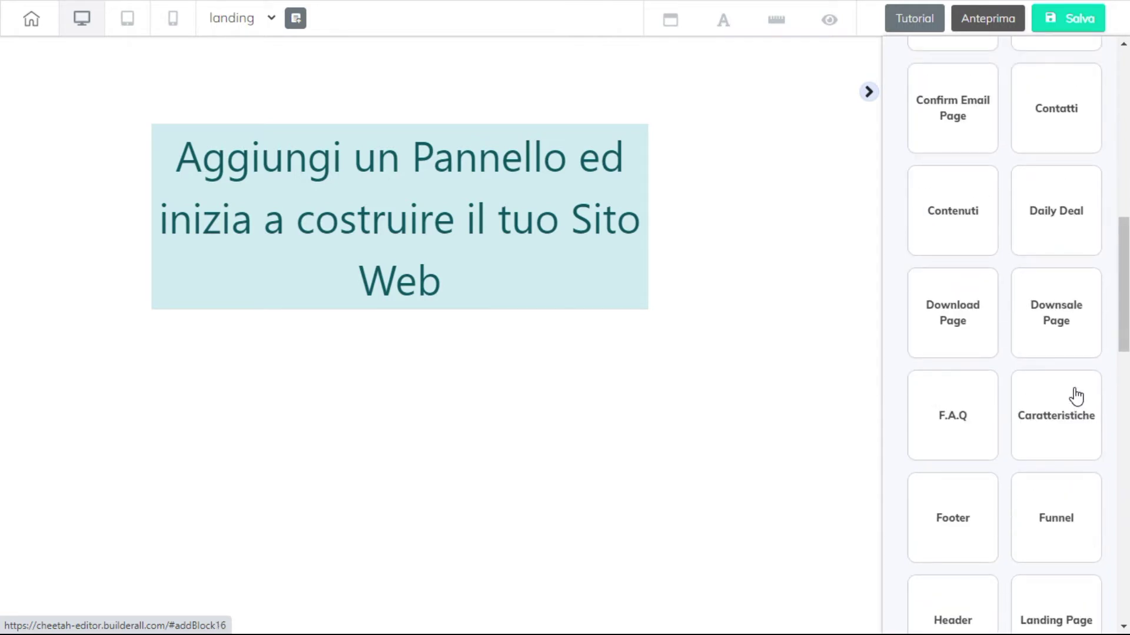
{"action": "scroll", "coordinate": [1077, 396], "scroll_direction": "down", "scroll_amount": 3}
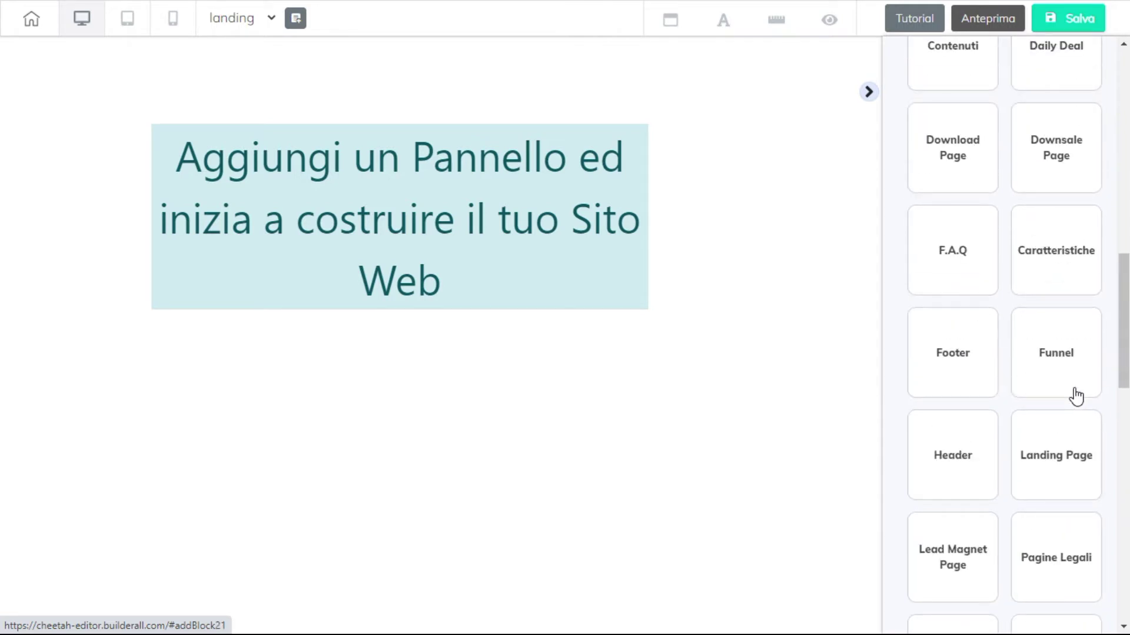
Examine the Header panel designs from Header - 01 to Express Header, and return to the panel categories
{"action": "left_click", "coordinate": [930, 467]}
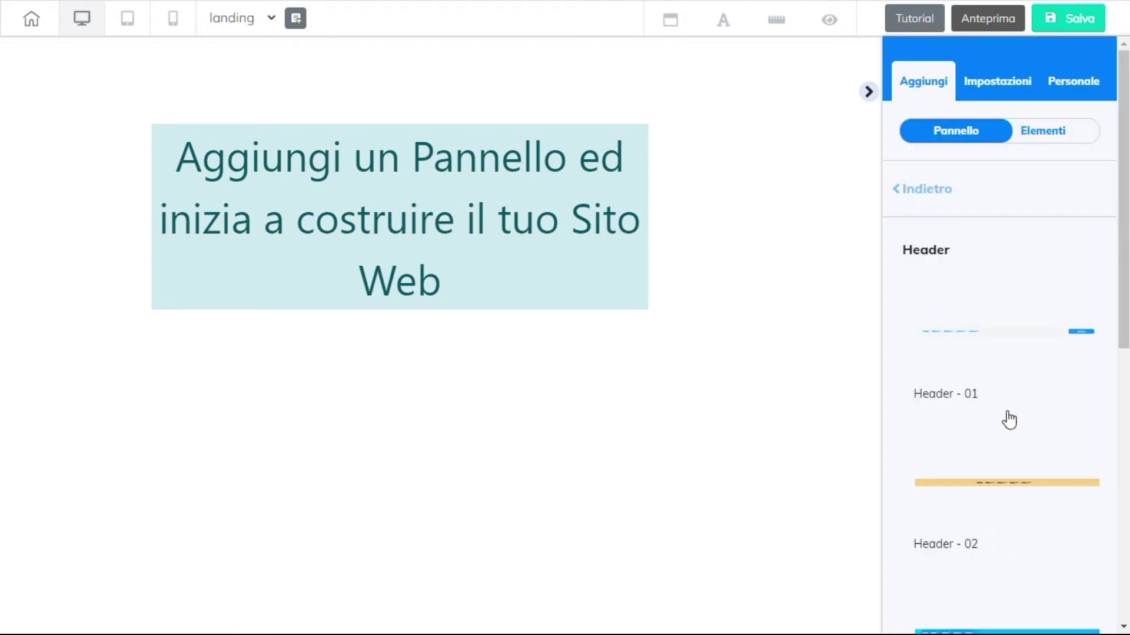
{"action": "scroll", "coordinate": [1014, 402], "scroll_direction": "down", "scroll_amount": 5}
{"action": "scroll", "coordinate": [1016, 405], "scroll_direction": "down", "scroll_amount": 5}
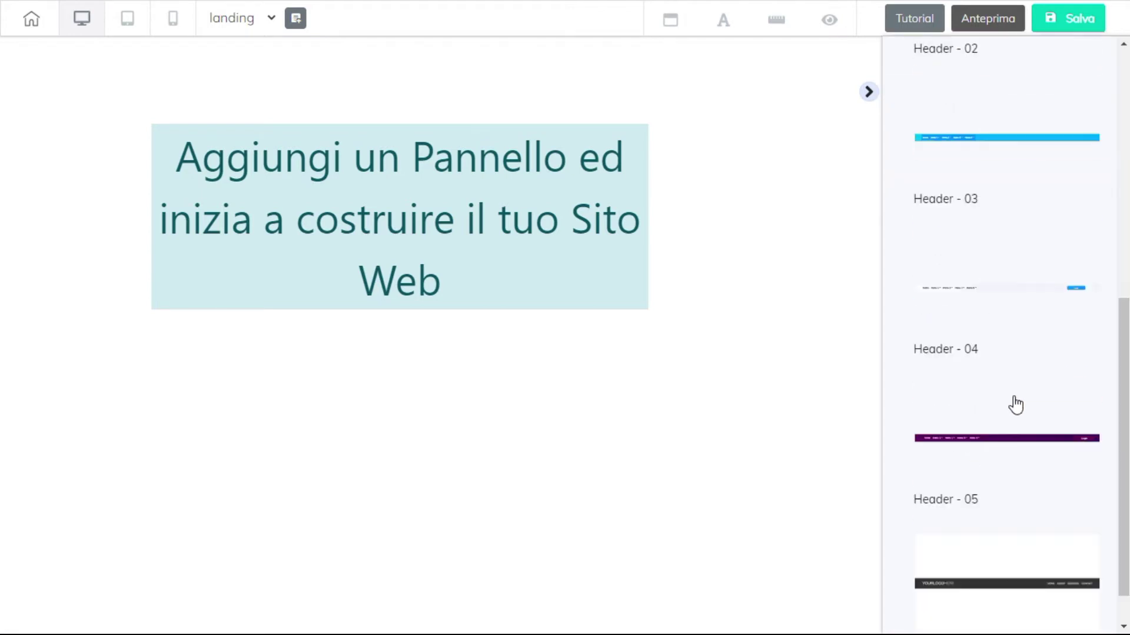
{"action": "scroll", "coordinate": [1029, 527], "scroll_direction": "down", "scroll_amount": 1}
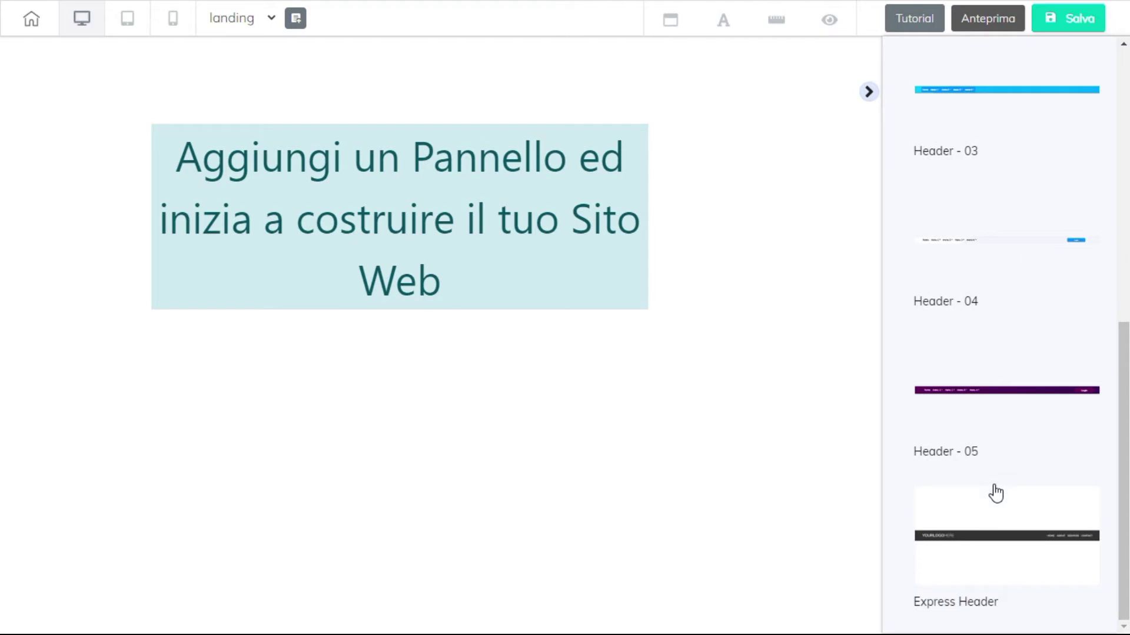
{"action": "scroll", "coordinate": [1010, 471], "scroll_direction": "up", "scroll_amount": 11}
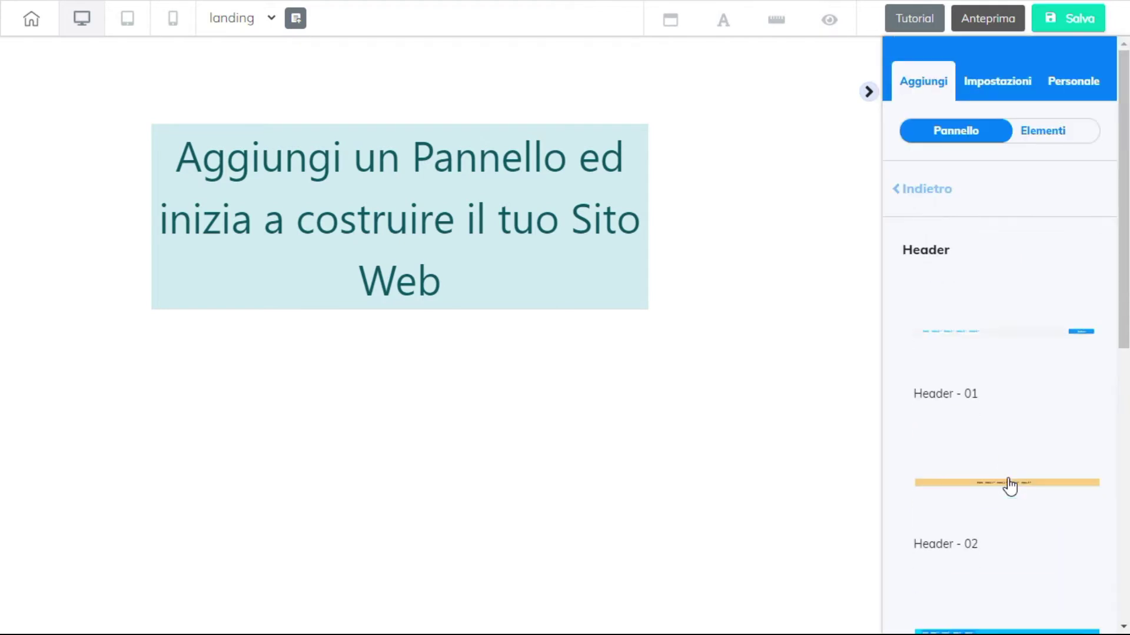
{"action": "left_click", "coordinate": [931, 194]}
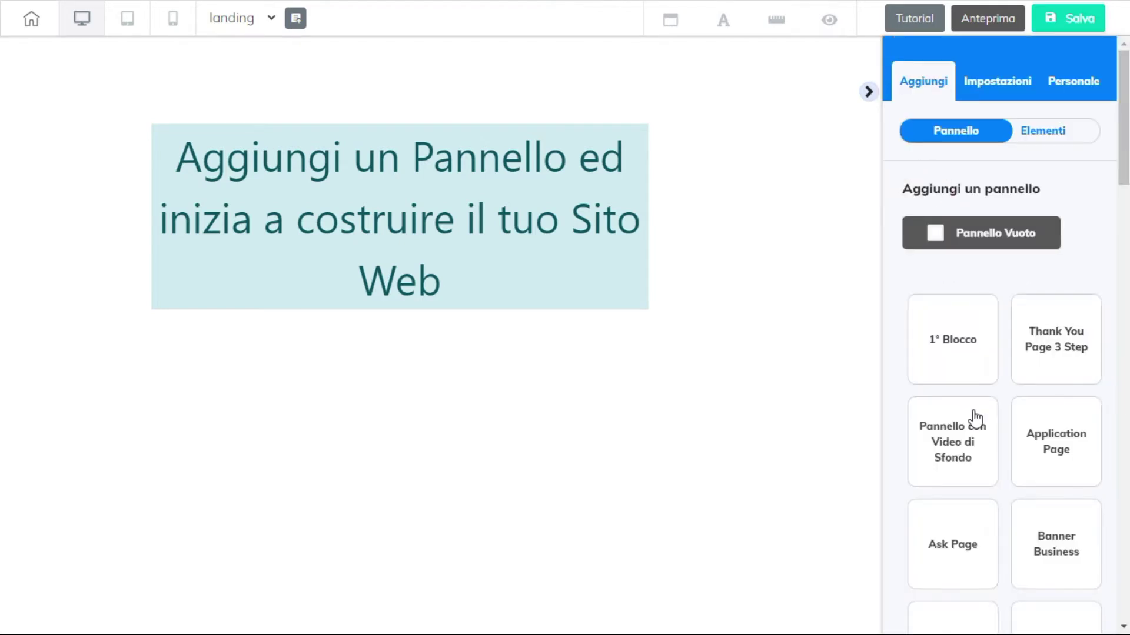
Browse the 1° Blocco panel designs, including the numbered 1st Fold layouts and the industry-specific ones
{"action": "scroll", "coordinate": [972, 416], "scroll_direction": "down", "scroll_amount": 4}
{"action": "scroll", "coordinate": [968, 404], "scroll_direction": "up", "scroll_amount": 4}
{"action": "left_click", "coordinate": [951, 369]}
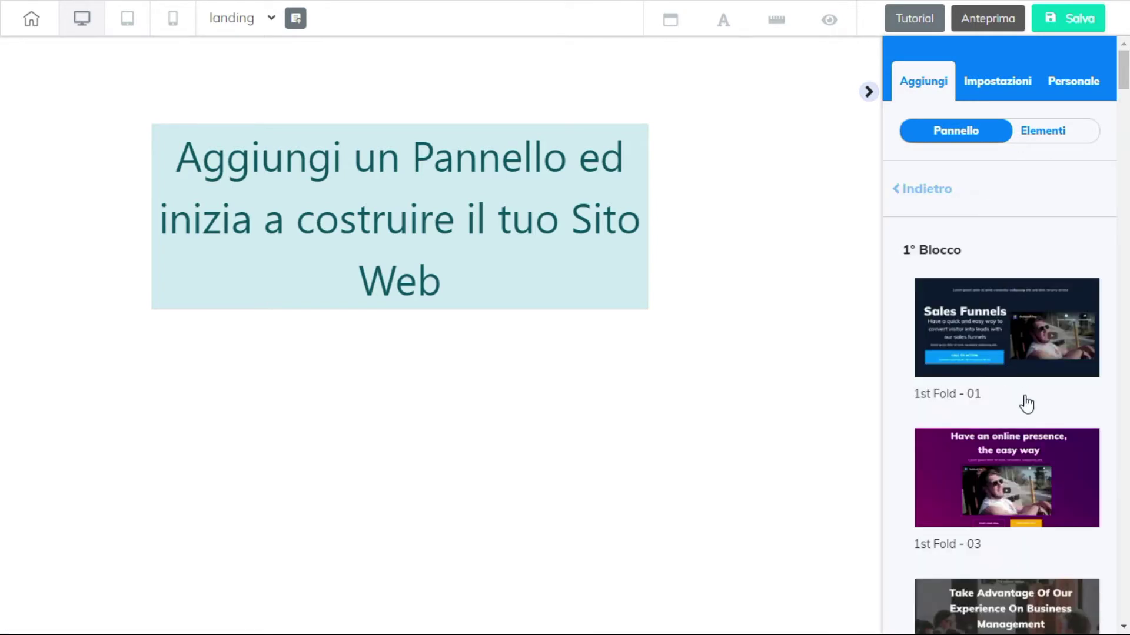
{"action": "scroll", "coordinate": [1026, 398], "scroll_direction": "down", "scroll_amount": 5}
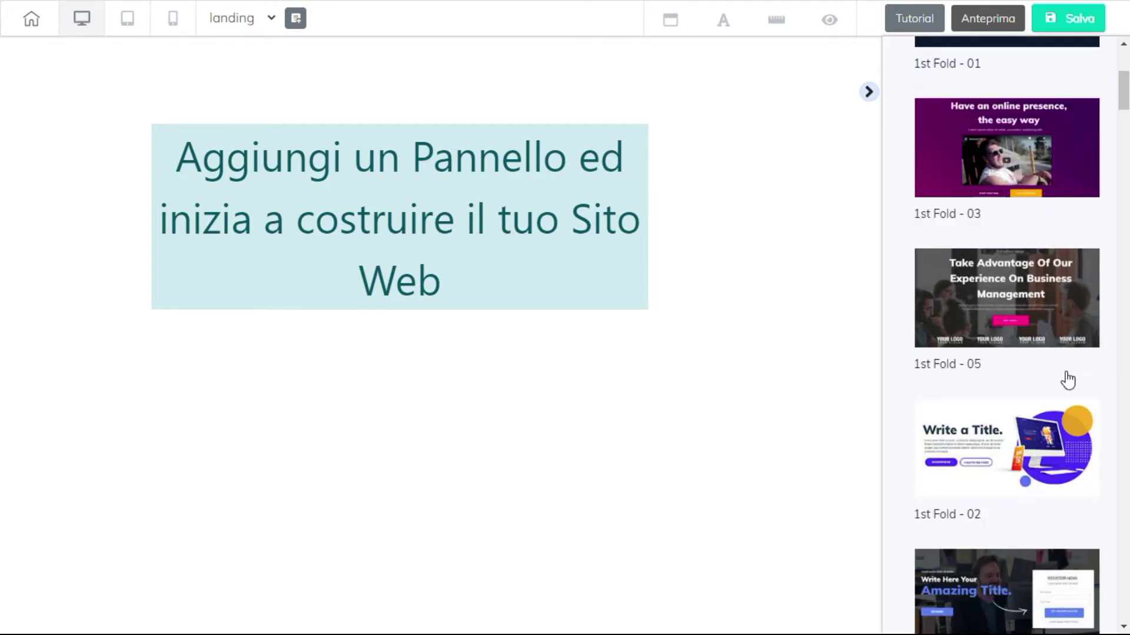
{"action": "scroll", "coordinate": [1071, 361], "scroll_direction": "down", "scroll_amount": 4}
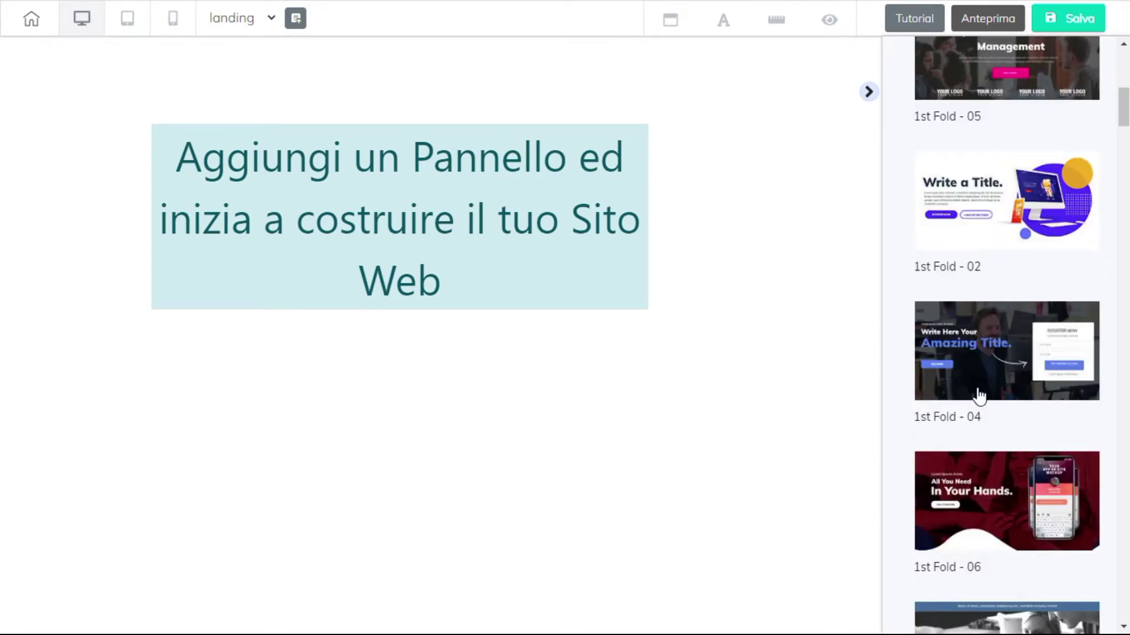
{"action": "scroll", "coordinate": [980, 396], "scroll_direction": "down", "scroll_amount": 4}
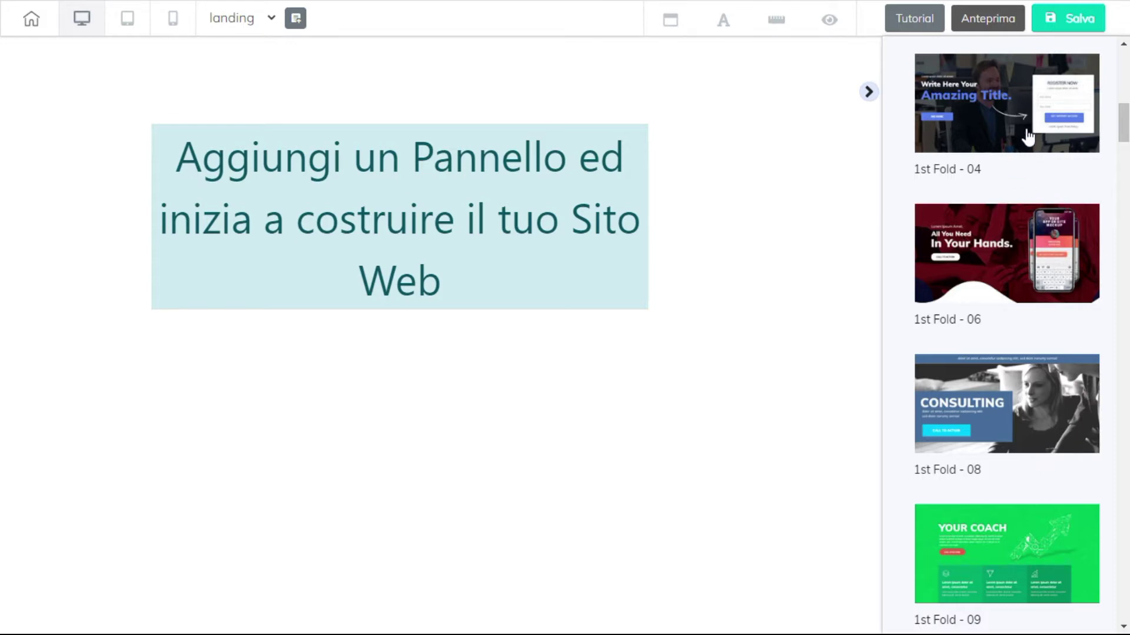
{"action": "scroll", "coordinate": [1026, 138], "scroll_direction": "down", "scroll_amount": 3}
{"action": "scroll", "coordinate": [1044, 330], "scroll_direction": "down", "scroll_amount": 6}
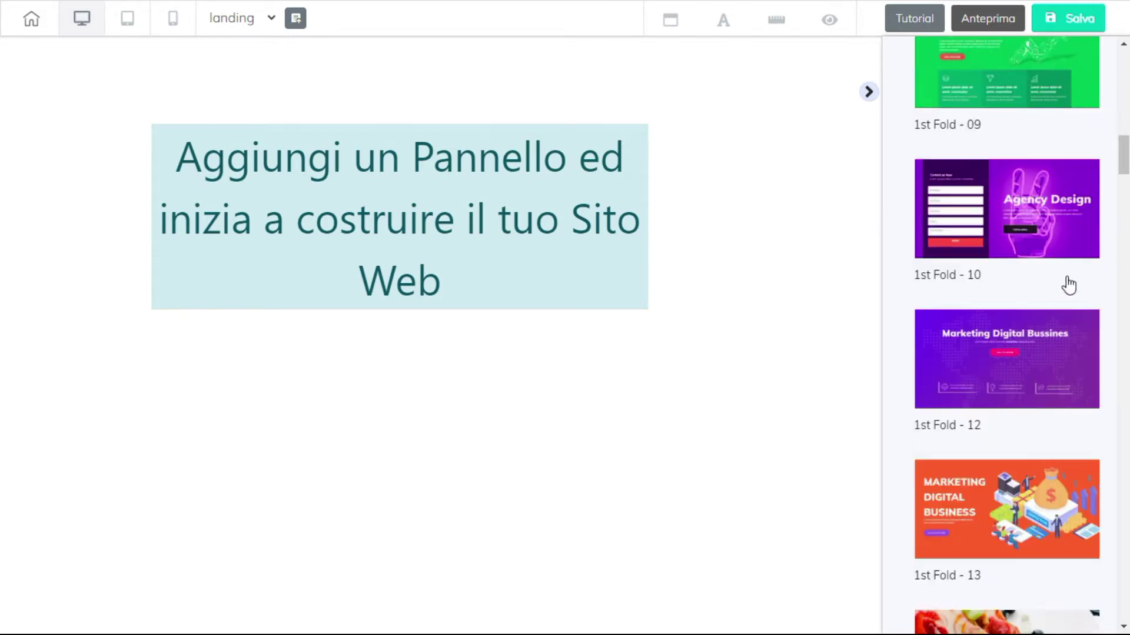
{"action": "scroll", "coordinate": [1074, 250], "scroll_direction": "down", "scroll_amount": 9}
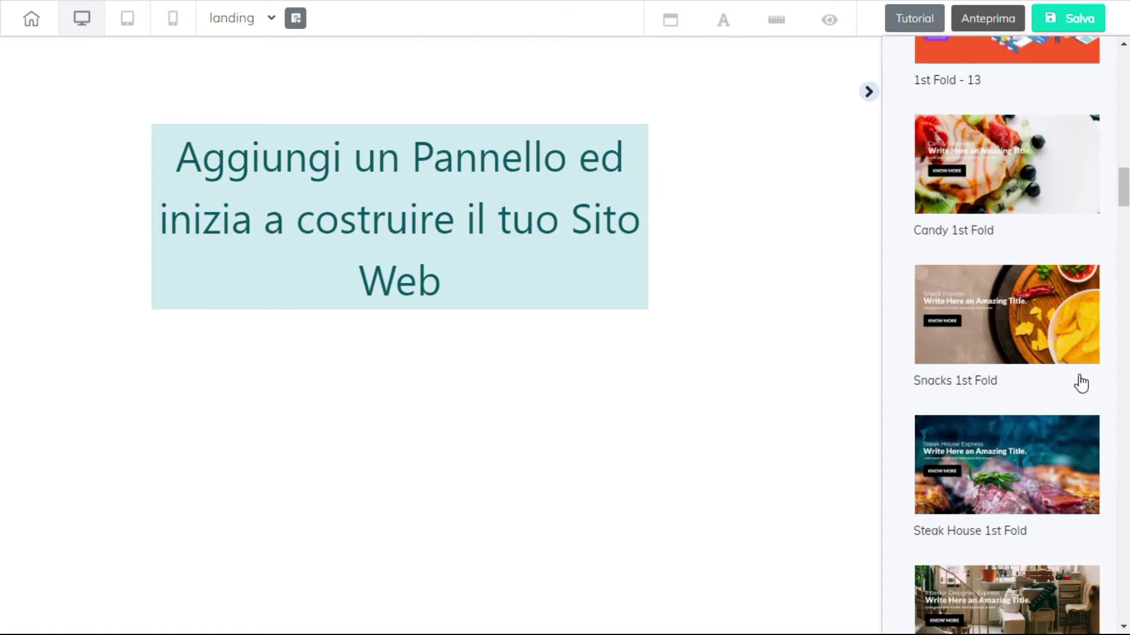
{"action": "scroll", "coordinate": [1080, 388], "scroll_direction": "down", "scroll_amount": 9}
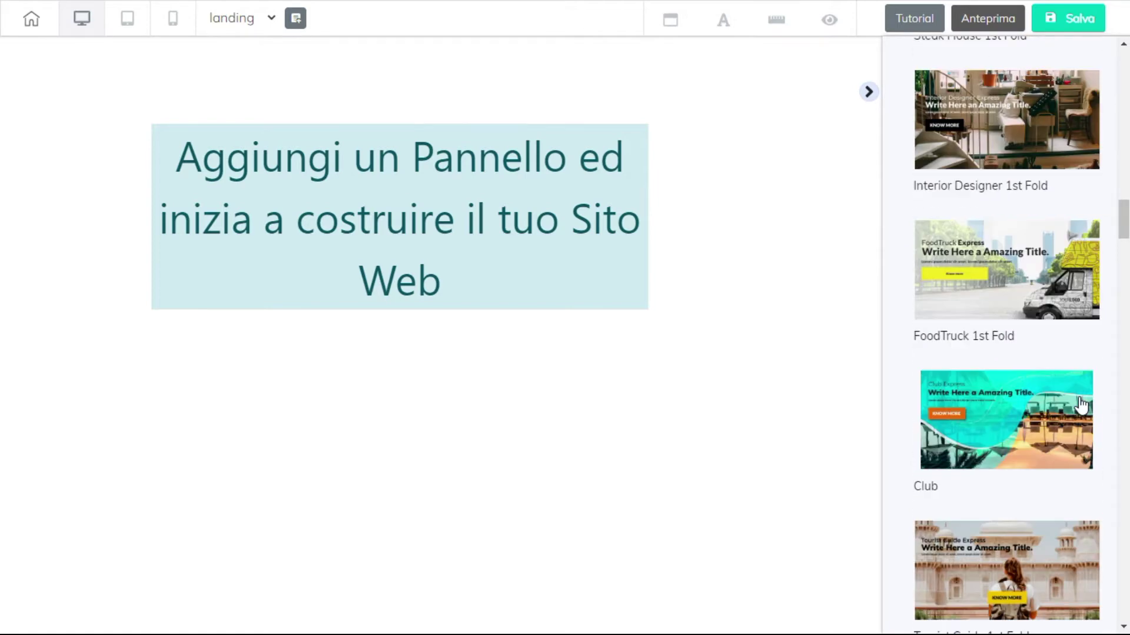
{"action": "scroll", "coordinate": [1080, 405], "scroll_direction": "down", "scroll_amount": 20}
{"action": "scroll", "coordinate": [1074, 413], "scroll_direction": "down", "scroll_amount": 20}
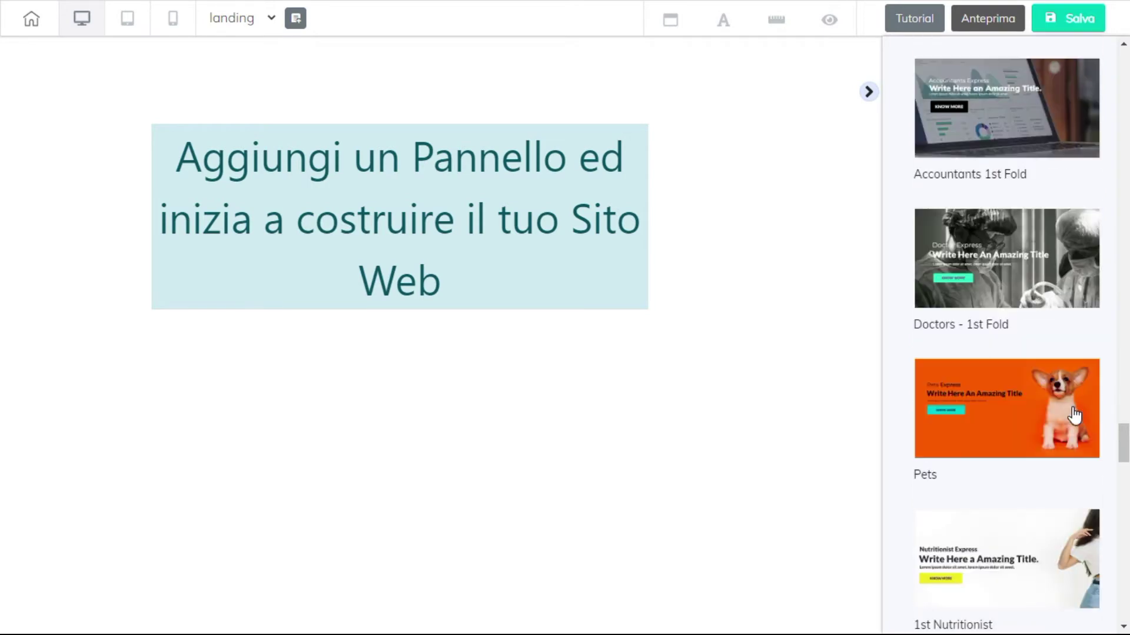
{"action": "scroll", "coordinate": [1074, 414], "scroll_direction": "down", "scroll_amount": 18}
Add the 1st Fold - 04 panel with the registration form to the landing page and collapse the sidebar
{"action": "left_click", "coordinate": [1122, 553]}
{"action": "left_click_drag", "start_coordinate": [1123, 553], "coordinate": [1123, 114]}
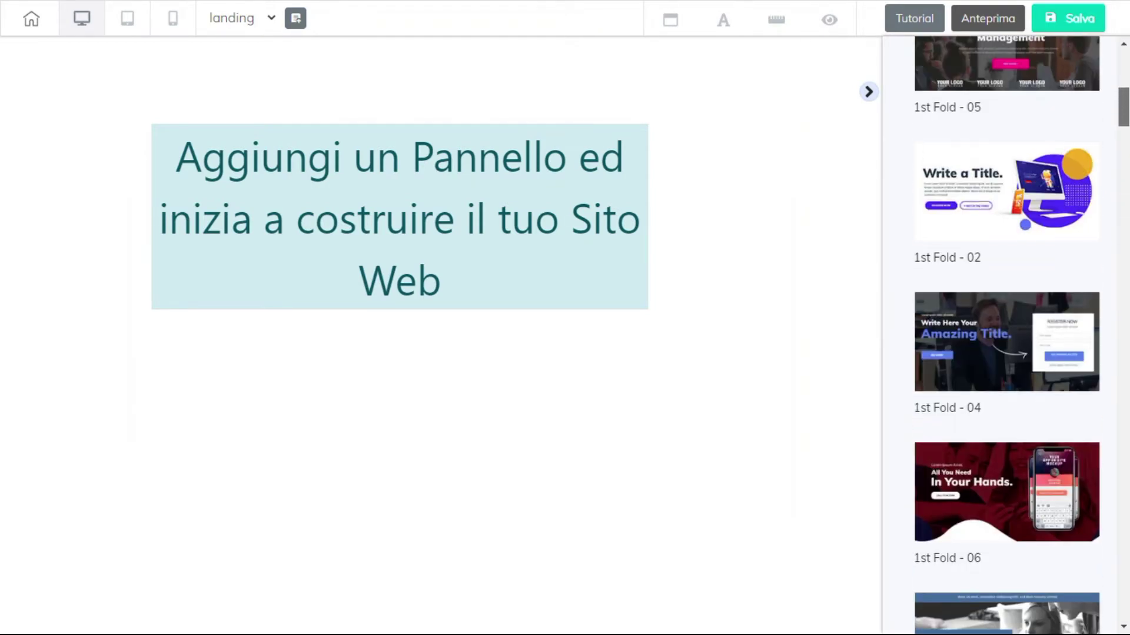
{"action": "left_click", "coordinate": [1019, 357]}
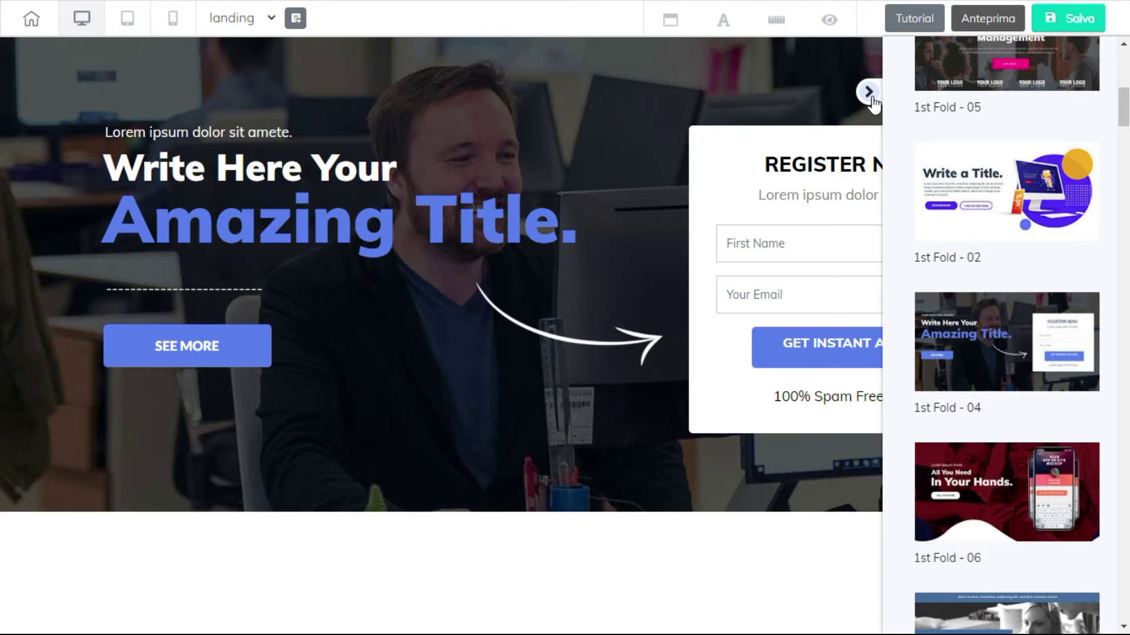
{"action": "left_click", "coordinate": [870, 160]}
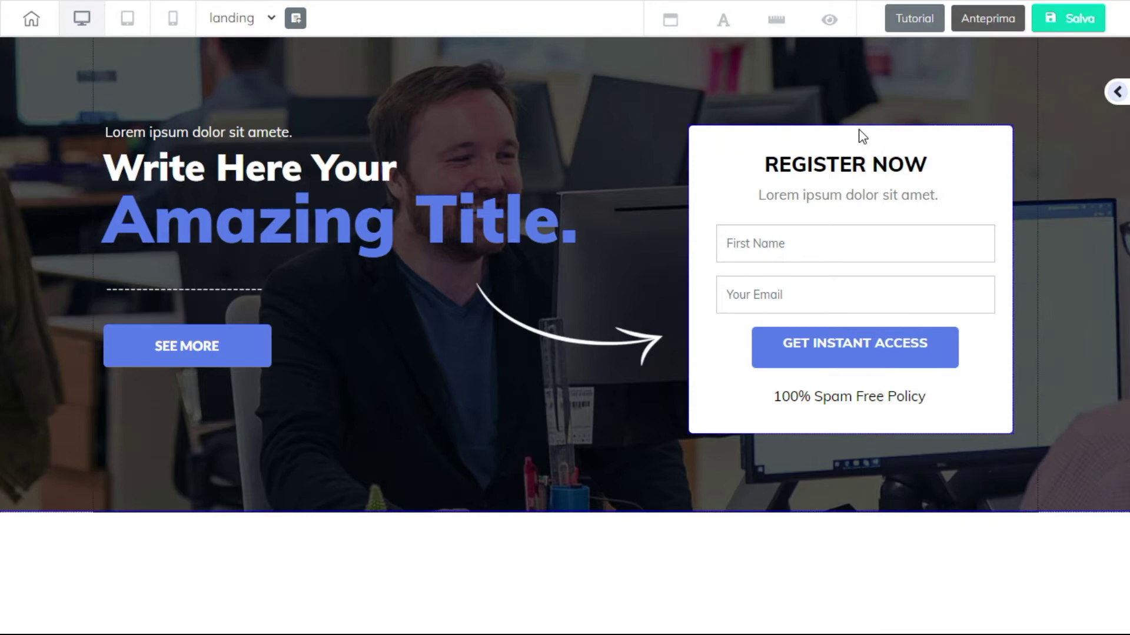
Shift the headline text and the elements around and below it slightly down in the first-fold panel
{"action": "left_click", "coordinate": [917, 155]}
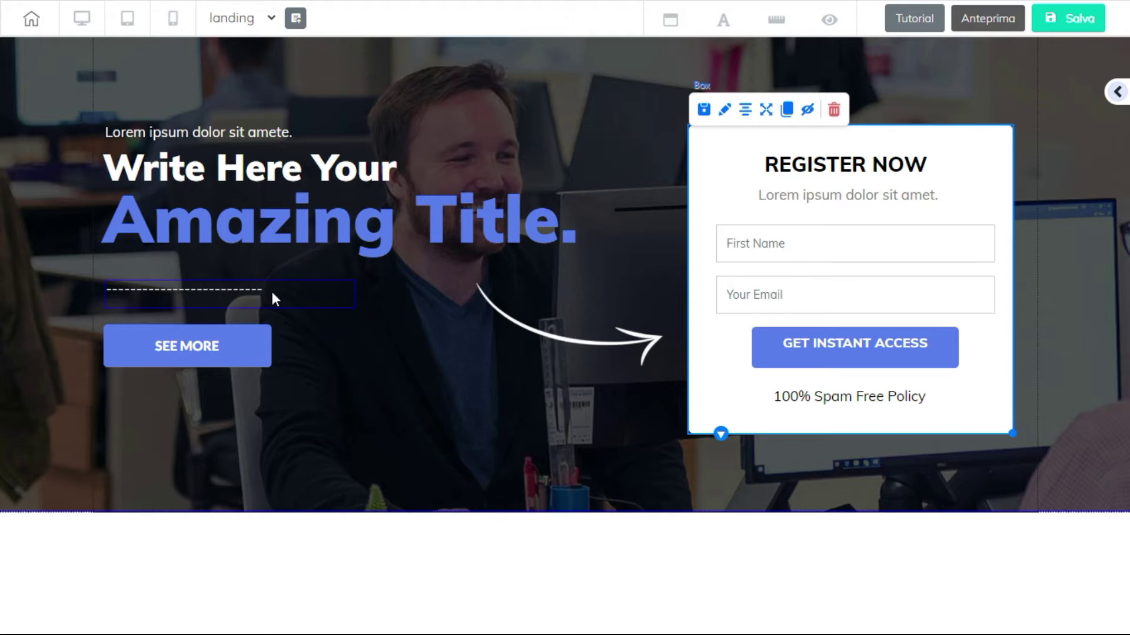
{"action": "left_click", "coordinate": [275, 179]}
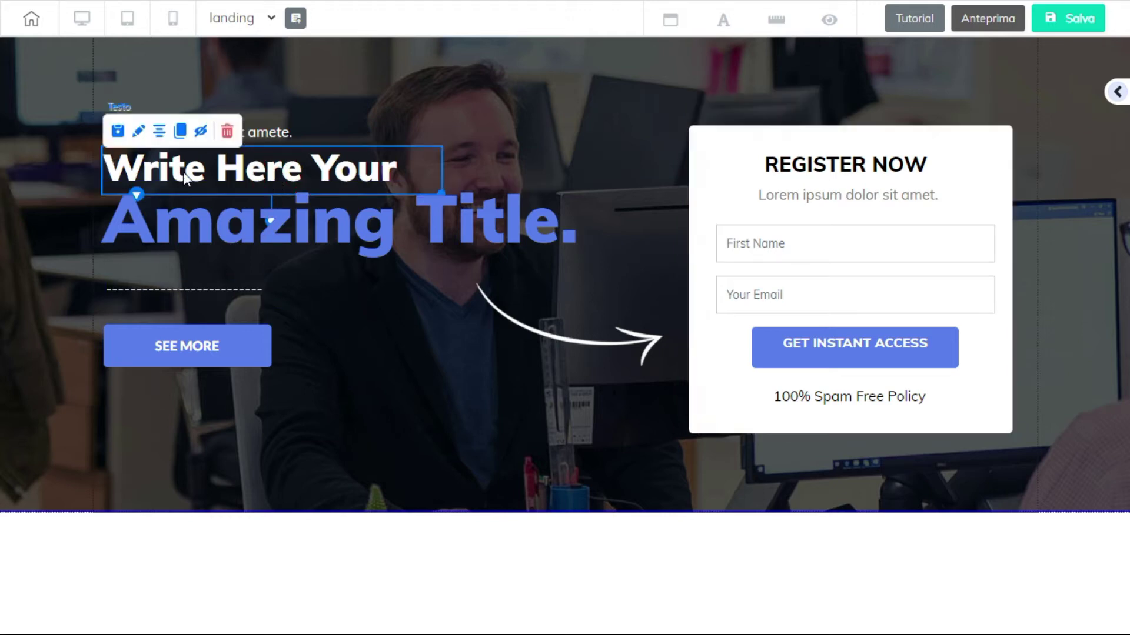
{"action": "left_click", "coordinate": [227, 230]}
{"action": "mouse_move", "coordinate": [402, 288]}
{"action": "left_mouse_down"}
{"action": "mouse_move", "coordinate": [430, 286]}
{"action": "mouse_move", "coordinate": [375, 306]}
{"action": "mouse_move", "coordinate": [296, 258]}
{"action": "mouse_move", "coordinate": [382, 305]}
{"action": "mouse_move", "coordinate": [406, 301]}
{"action": "left_mouse_up"}
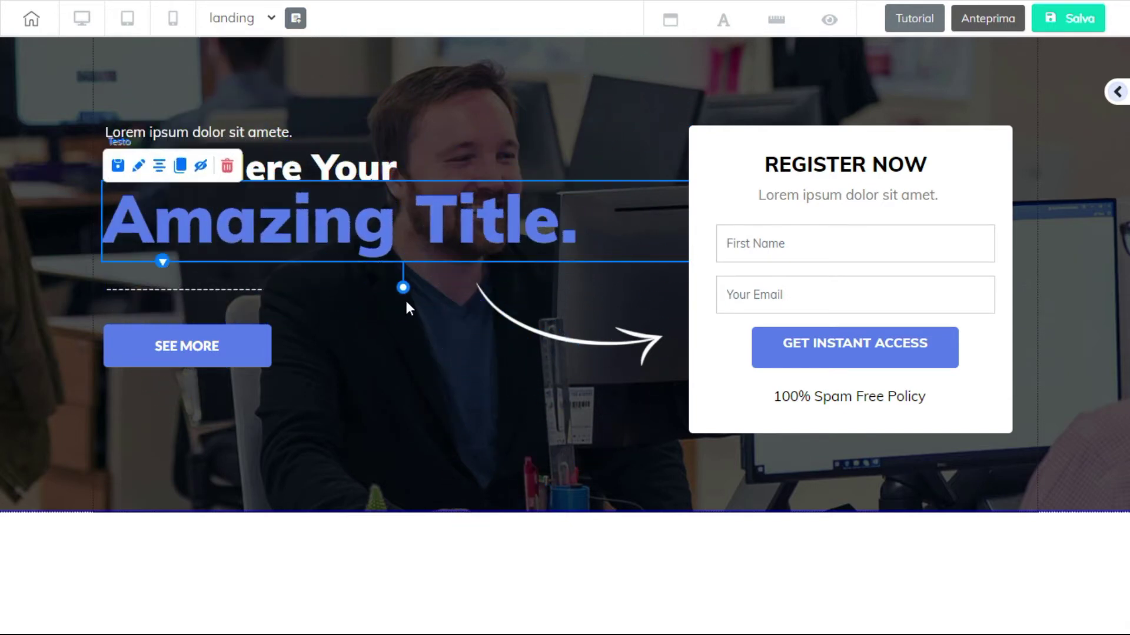
{"action": "left_click", "coordinate": [406, 300]}
Move the blue "Amazing Title." heading slightly lower, leaving a gap beneath the "Write Here Your" line
{"action": "left_click", "coordinate": [242, 232]}
{"action": "left_click_drag", "start_coordinate": [154, 258], "coordinate": [181, 271]}
{"action": "left_click", "coordinate": [181, 271]}
{"action": "left_click", "coordinate": [348, 244]}
{"action": "left_click_drag", "start_coordinate": [348, 244], "coordinate": [381, 273]}
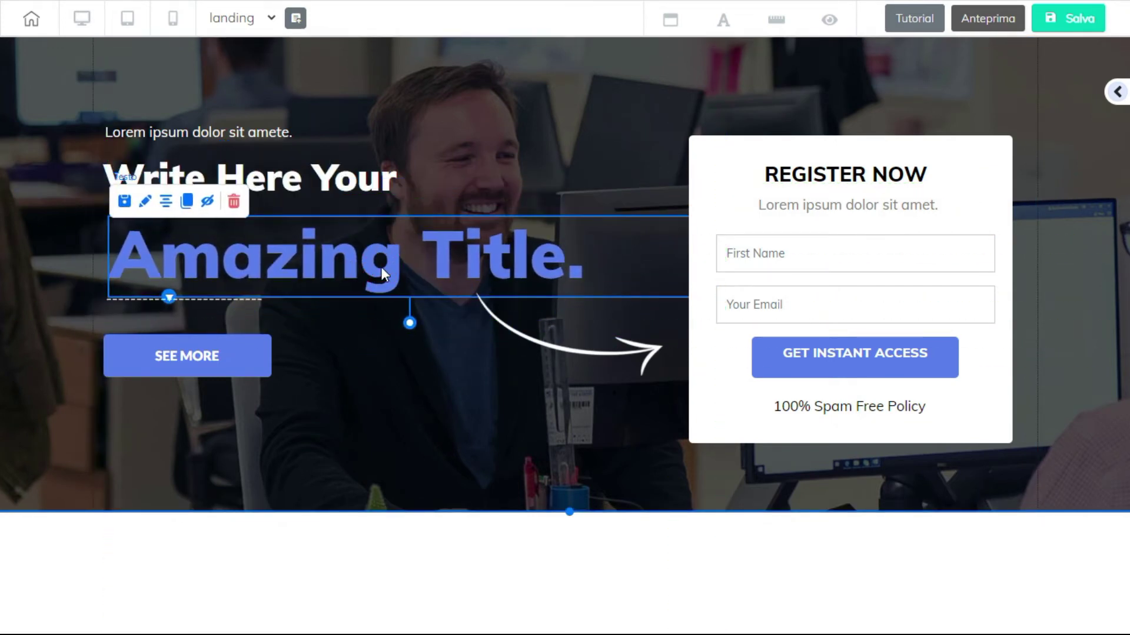
Replace the "Amazing Title." heading text with "Titolo della pagina" and finish editing the text
{"action": "double_click", "coordinate": [380, 267]}
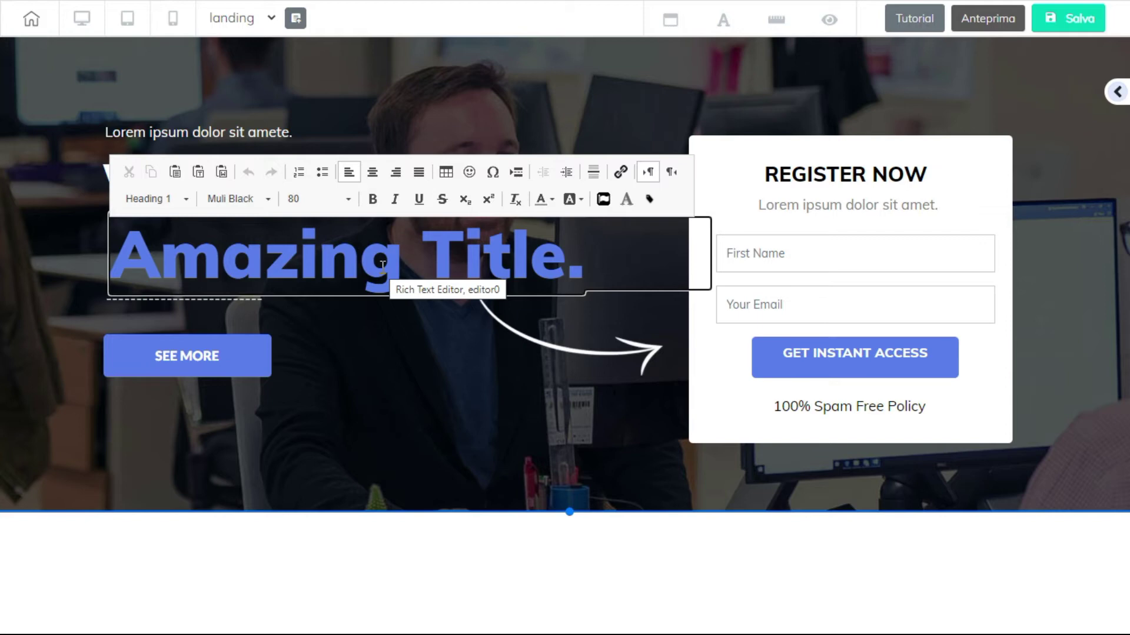
{"action": "double_click", "coordinate": [452, 277]}
{"action": "left_click_drag", "start_coordinate": [591, 263], "coordinate": [112, 263]}
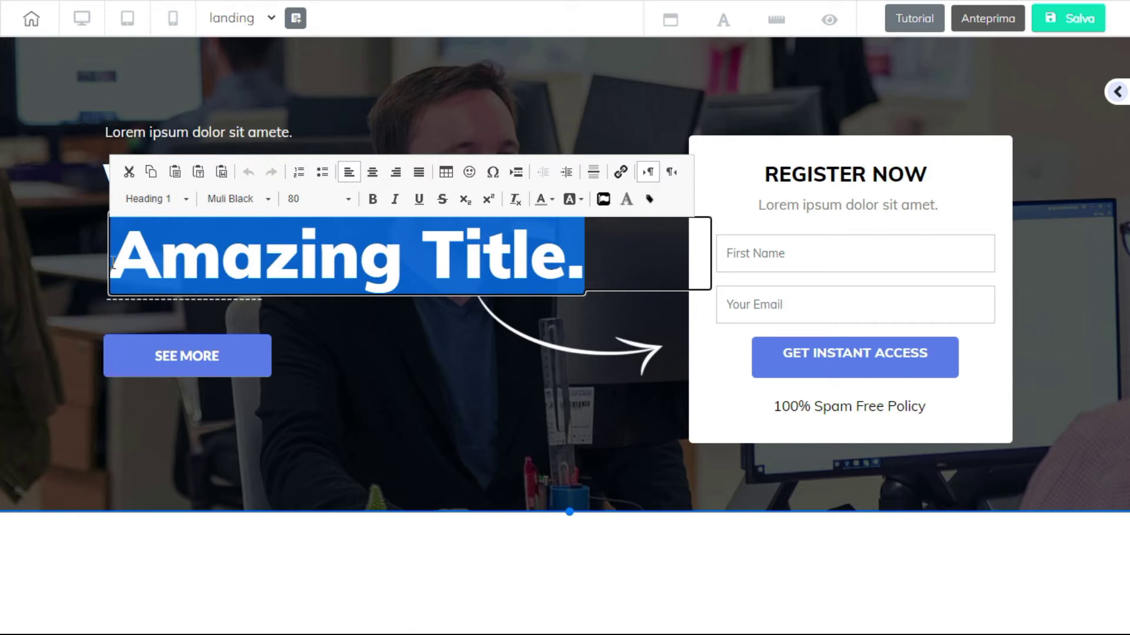
{"action": "type", "text": "Ti"}
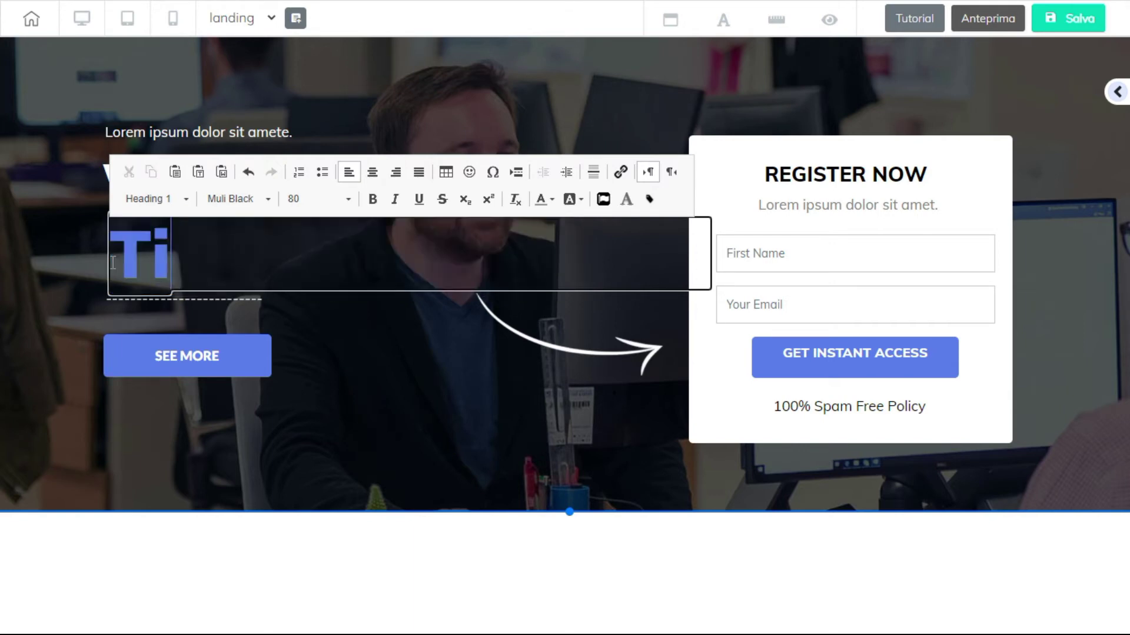
{"action": "type", "text": "tolo del"}
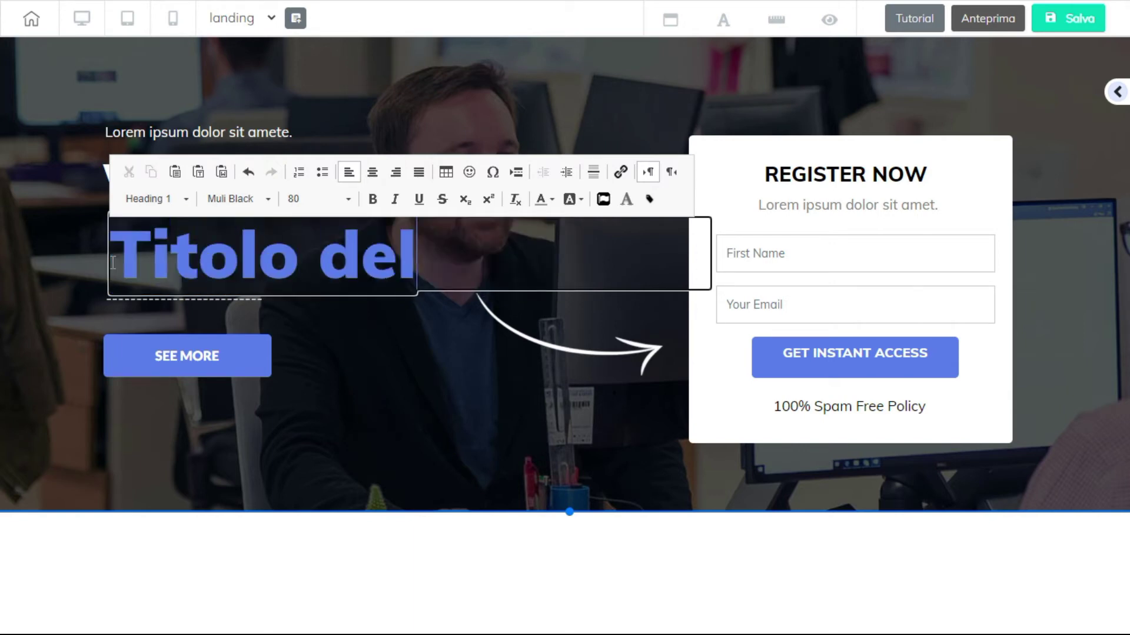
{"action": "type", "text": " mio pro"}
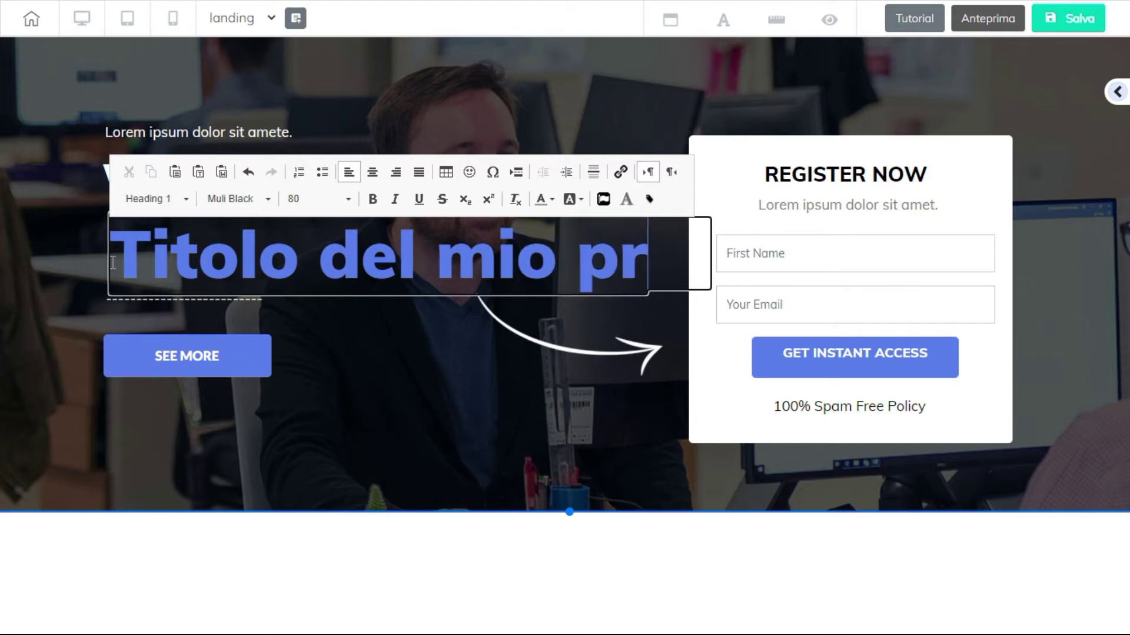
{"action": "key", "text": "BackSpace"}
{"action": "key", "text": "BackSpace"}
{"action": "key", "text": "BackSpace"}
{"action": "key", "text": "BackSpace"}
{"action": "key", "text": "BackSpace"}
{"action": "key", "text": "BackSpace"}
{"action": "key", "text": "BackSpace"}
{"action": "key", "text": "BackSpace"}
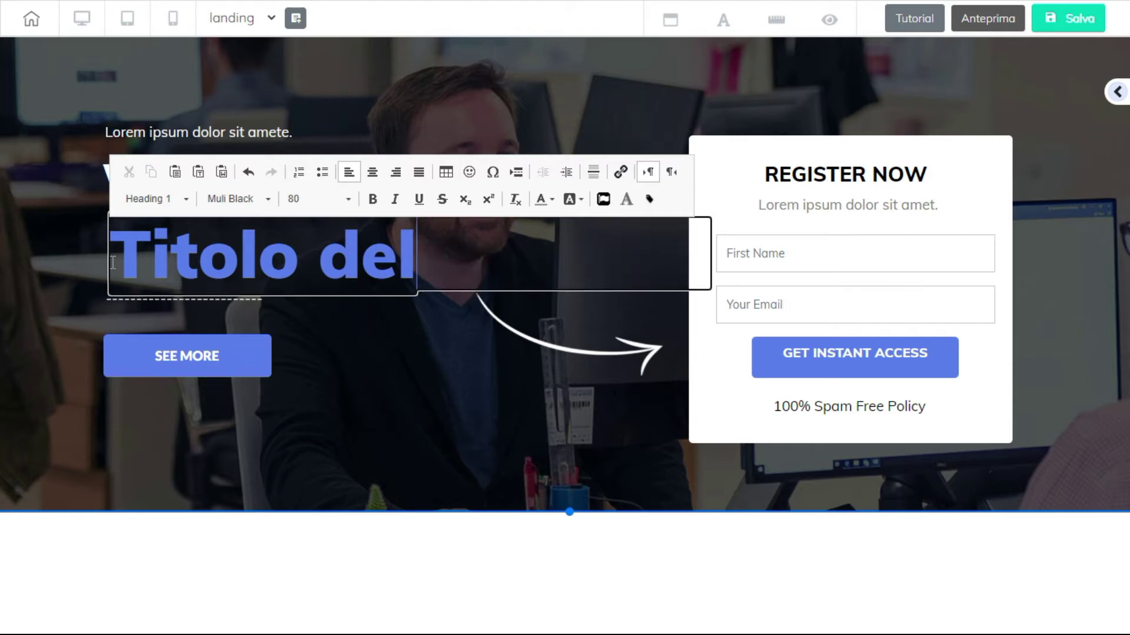
{"action": "type", "text": "la pagina"}
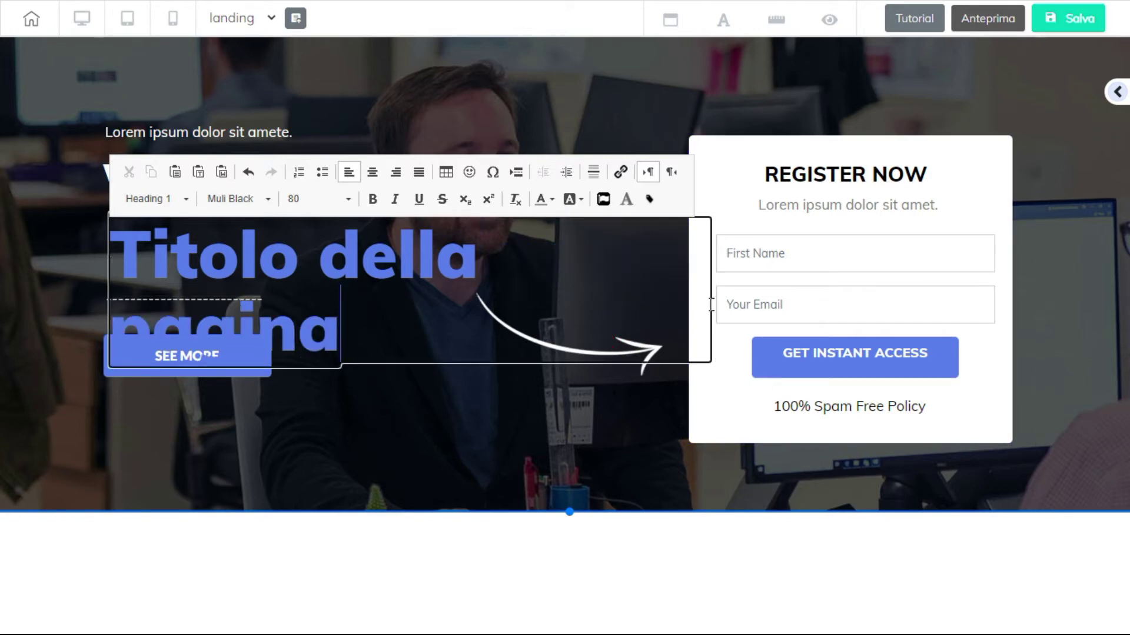
{"action": "left_click", "coordinate": [381, 410]}
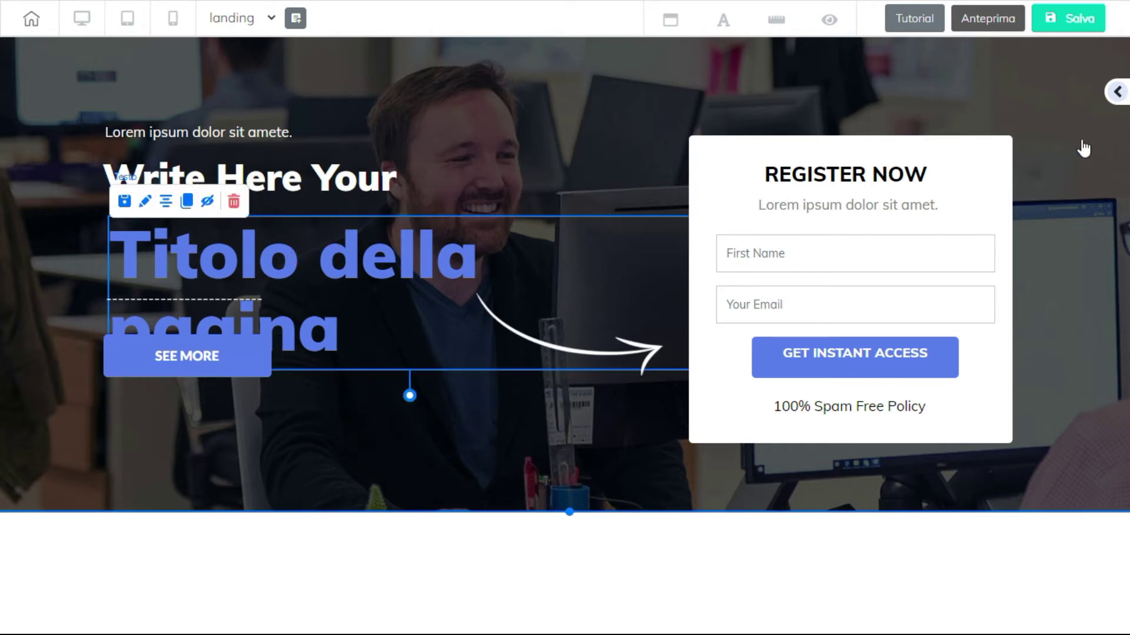
Adjust the tablet-version maximum width of the "Titolo della pagina" heading in its text settings
{"action": "left_click", "coordinate": [1117, 93]}
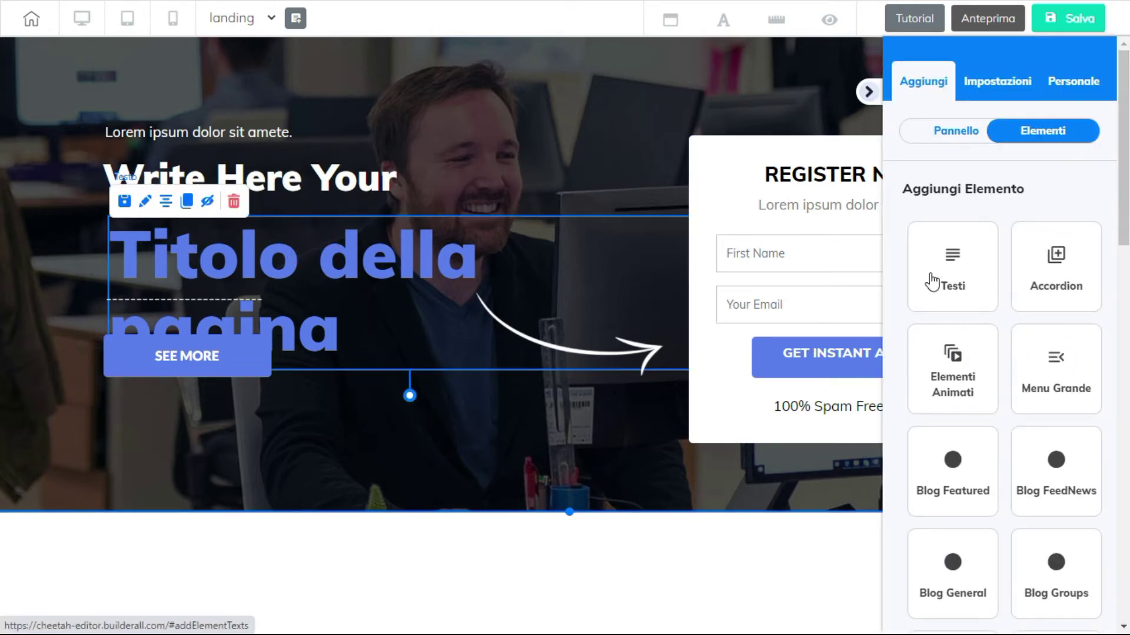
{"action": "left_click", "coordinate": [352, 271]}
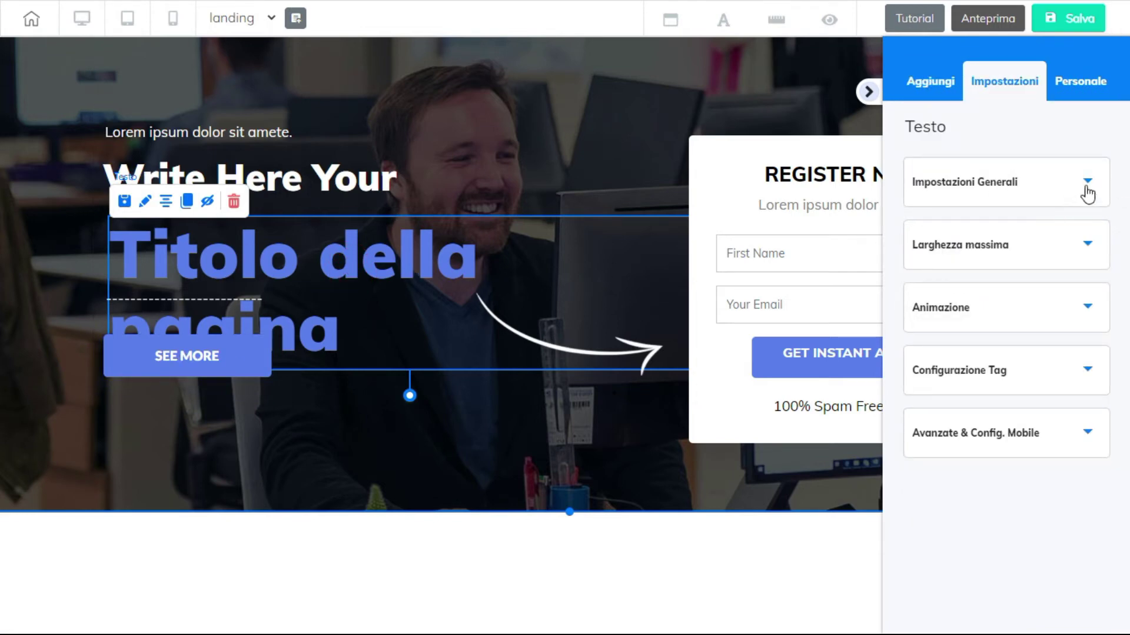
{"action": "left_click", "coordinate": [1084, 247]}
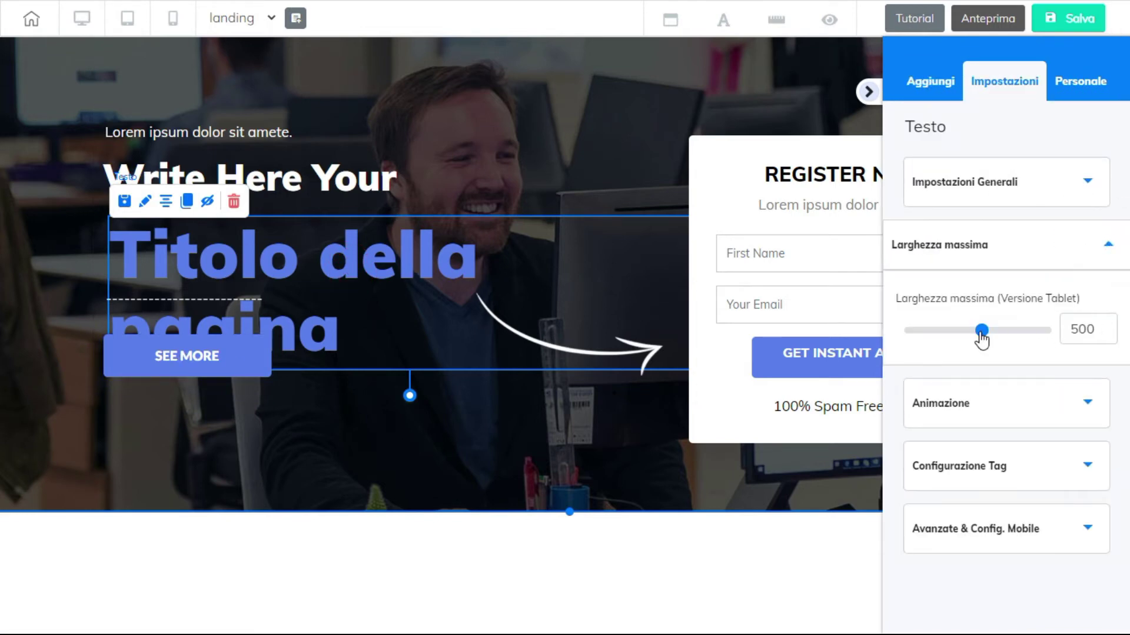
{"action": "left_click_drag", "start_coordinate": [980, 334], "coordinate": [1010, 340]}
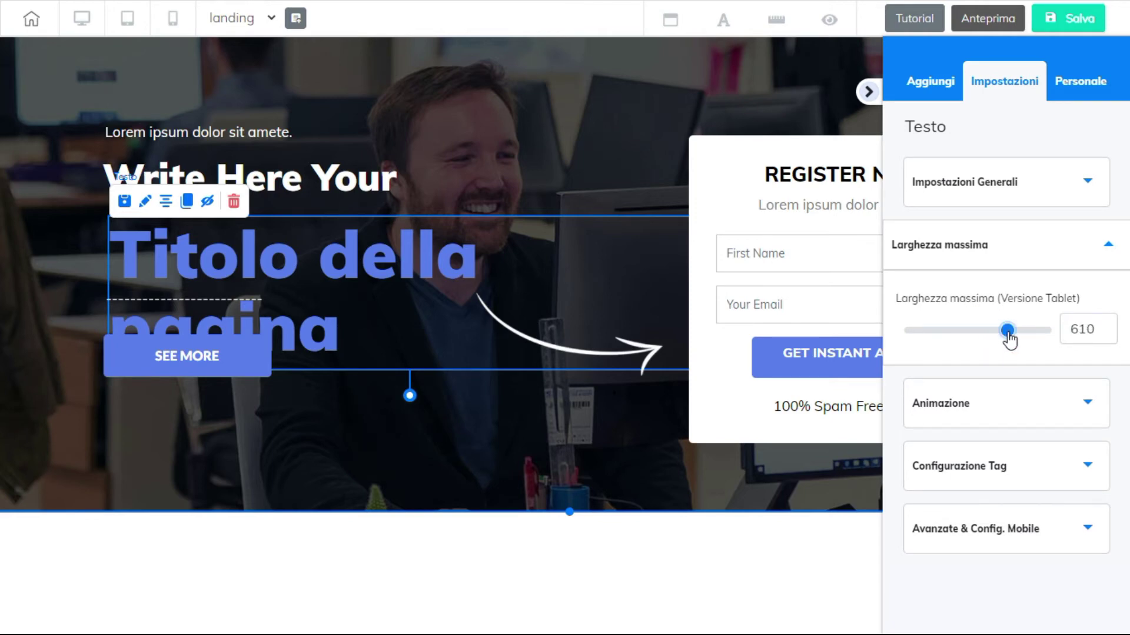
{"action": "left_click_drag", "start_coordinate": [1010, 340], "coordinate": [971, 341]}
{"action": "left_click", "coordinate": [986, 247]}
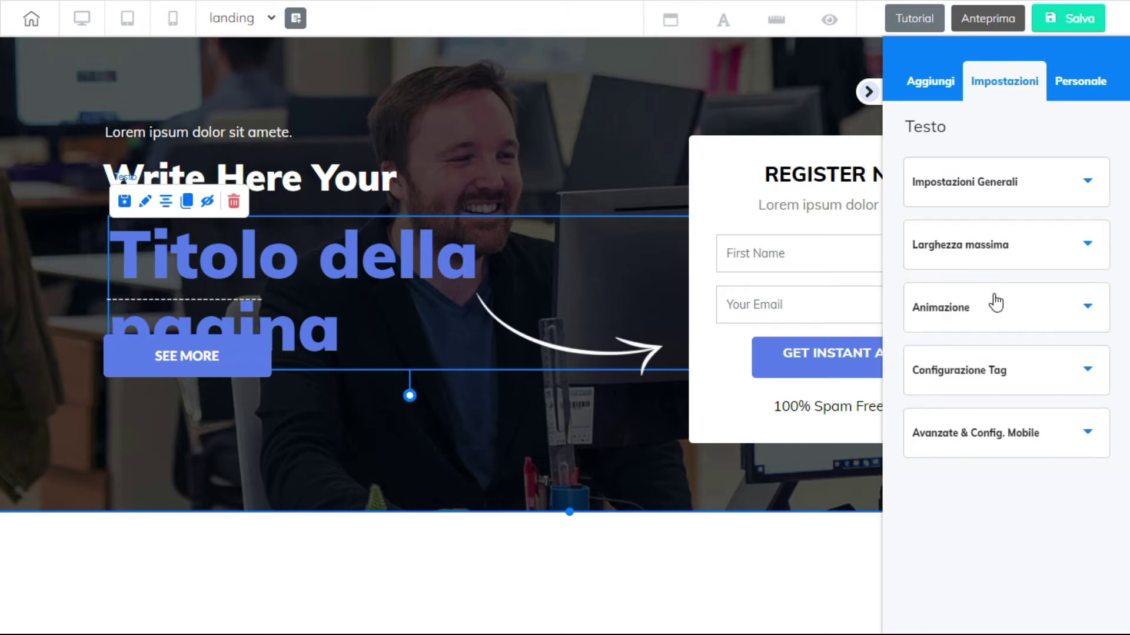
Move the dashed line and the SEE MORE button down so both sit below the two-line title
{"action": "left_click", "coordinate": [540, 294]}
{"action": "left_click", "coordinate": [377, 256]}
{"action": "left_click_drag", "start_coordinate": [192, 351], "coordinate": [200, 424]}
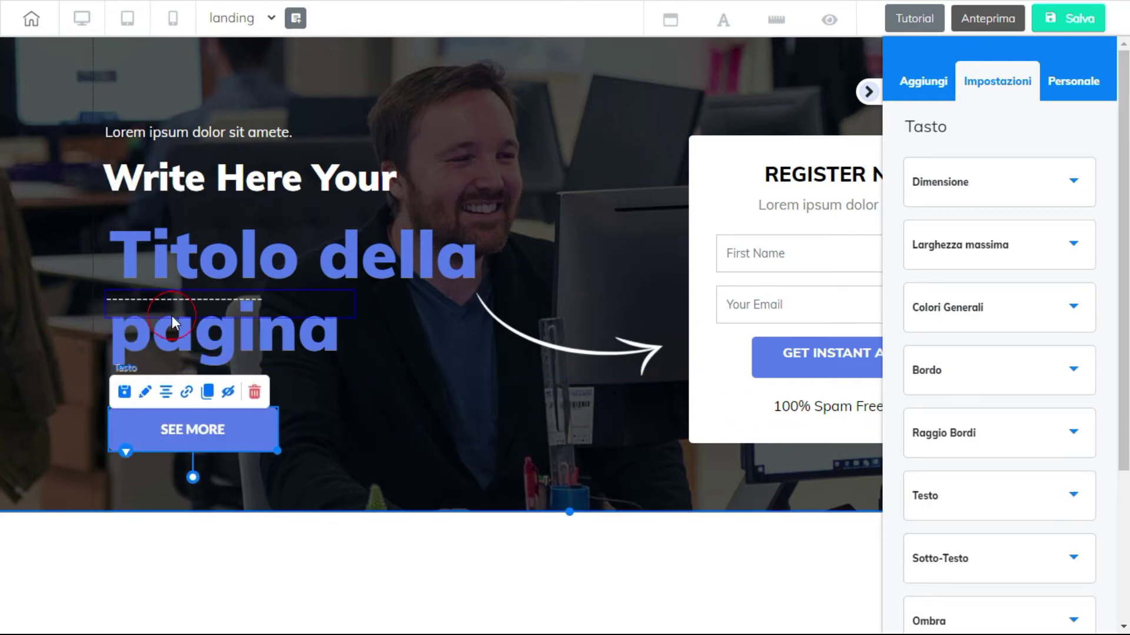
{"action": "left_click", "coordinate": [172, 315]}
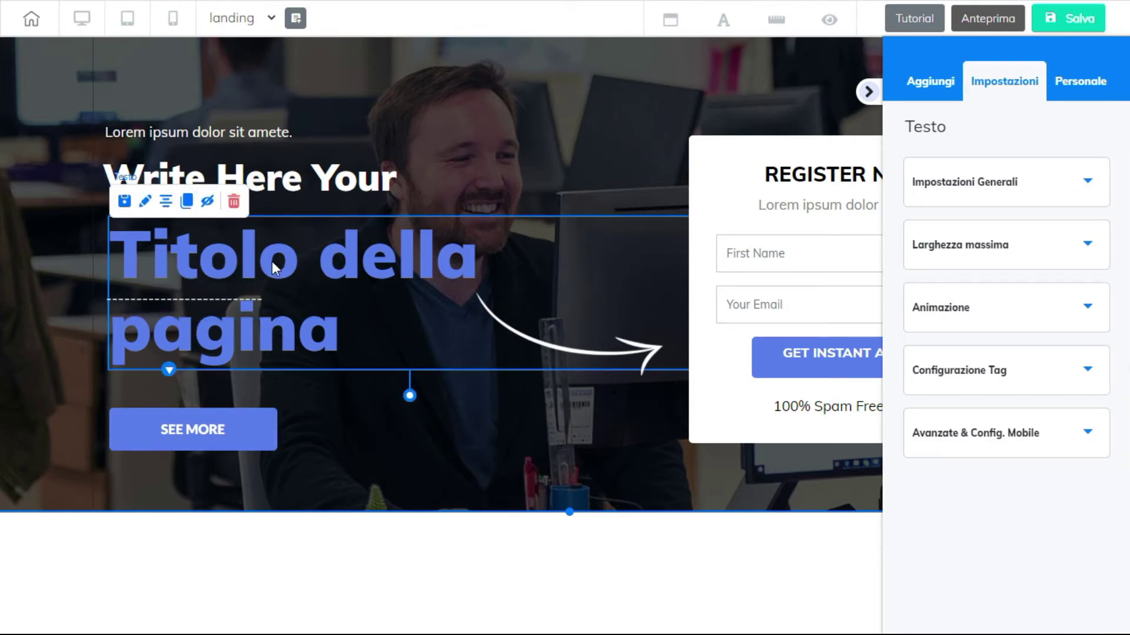
{"action": "left_click_drag", "start_coordinate": [182, 306], "coordinate": [186, 389]}
{"action": "mouse_move", "coordinate": [200, 436]}
{"action": "left_mouse_down"}
{"action": "mouse_move", "coordinate": [192, 428]}
{"action": "mouse_move", "coordinate": [194, 448]}
{"action": "left_mouse_up"}
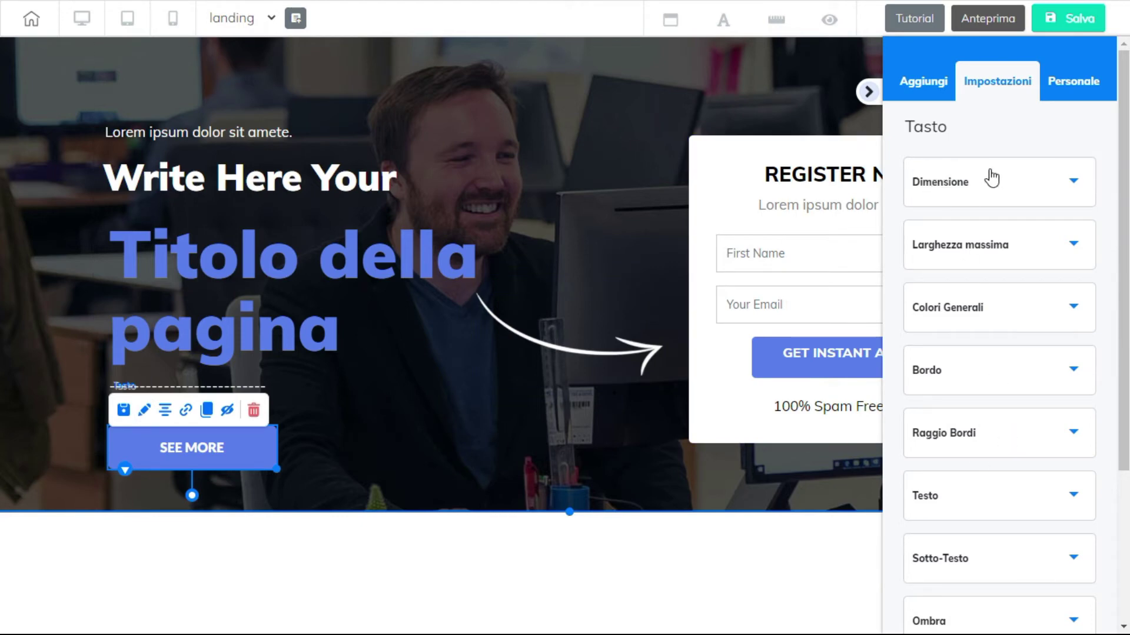
Change the SEE MORE button's text to "CLICCA QUI"
{"action": "scroll", "coordinate": [1037, 308], "scroll_direction": "down", "scroll_amount": 4}
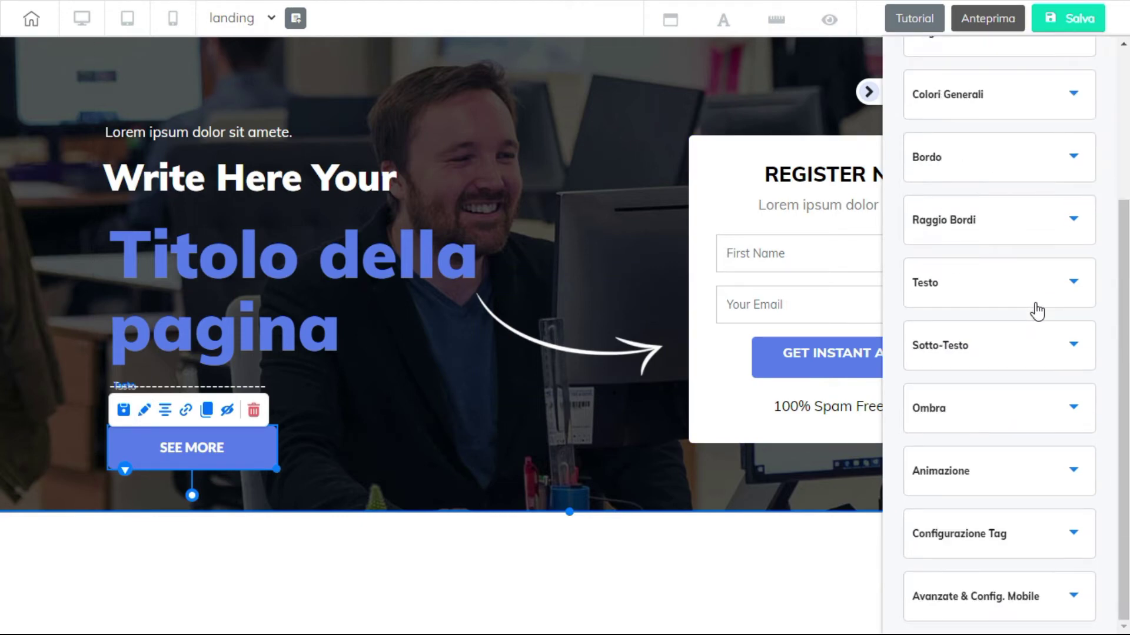
{"action": "left_click", "coordinate": [975, 297]}
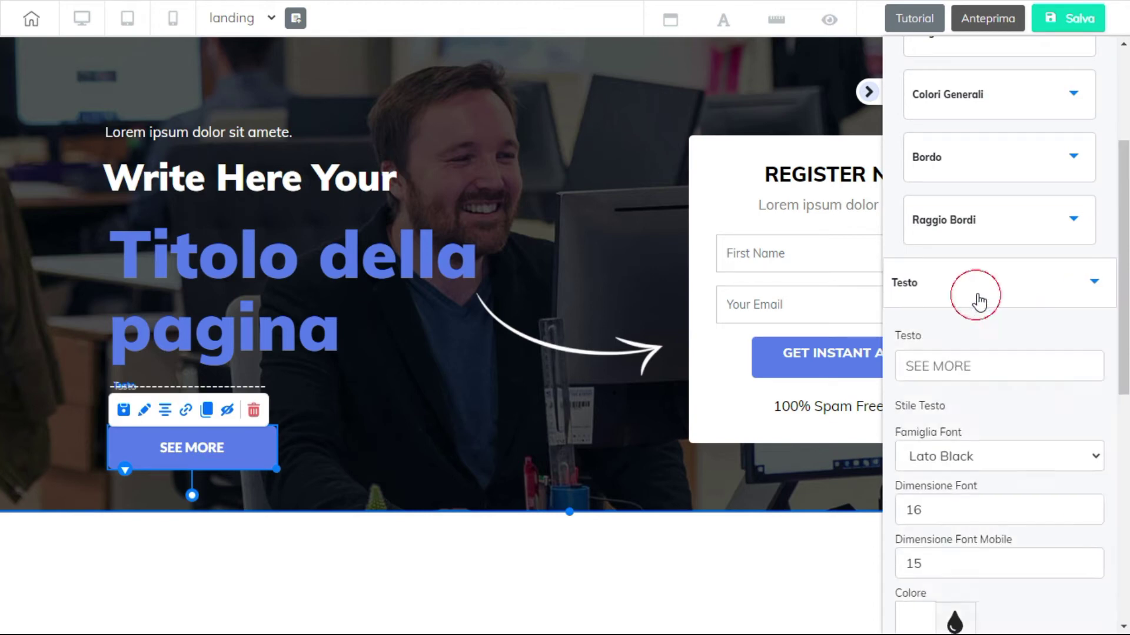
{"action": "triple_click", "coordinate": [1015, 366]}
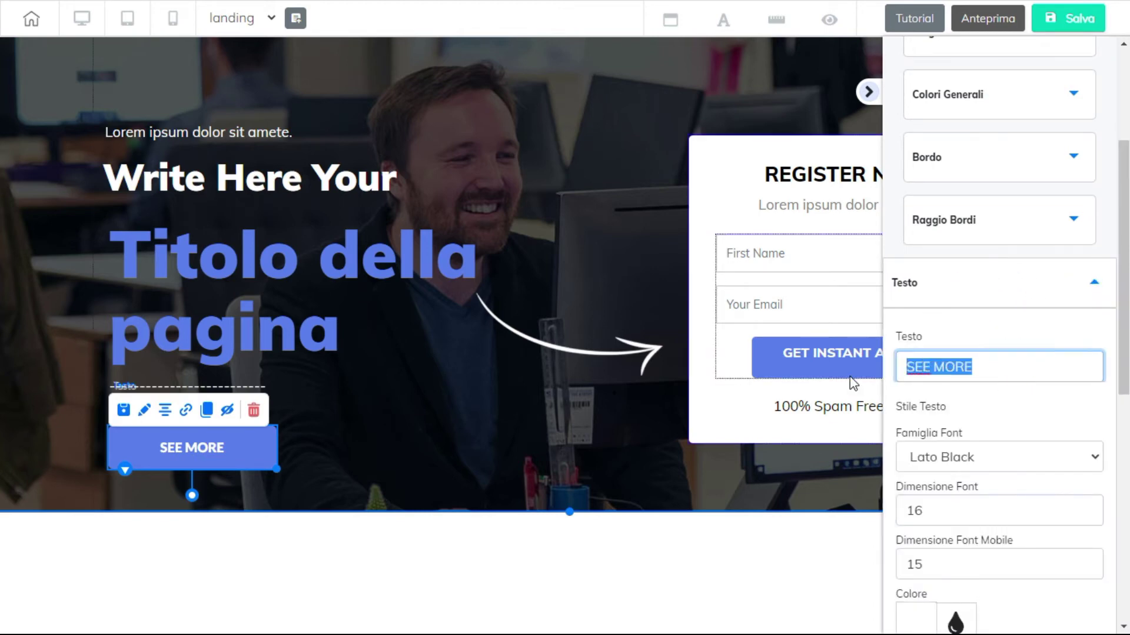
{"action": "type", "text": "CL"}
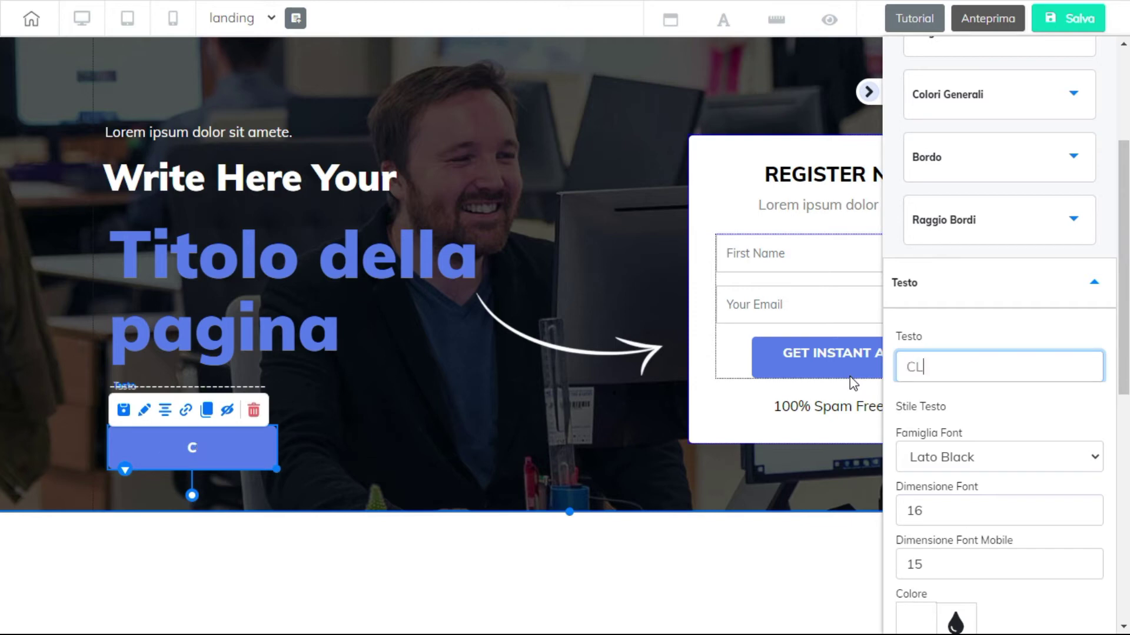
{"action": "type", "text": "ICCA QUI"}
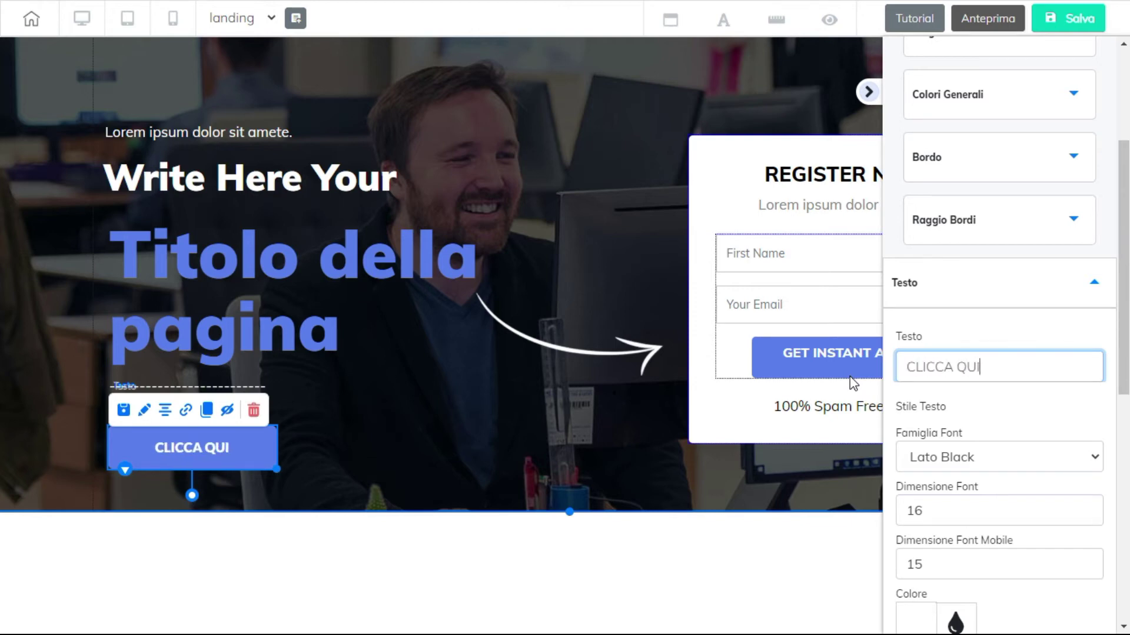
{"action": "left_click", "coordinate": [1086, 281]}
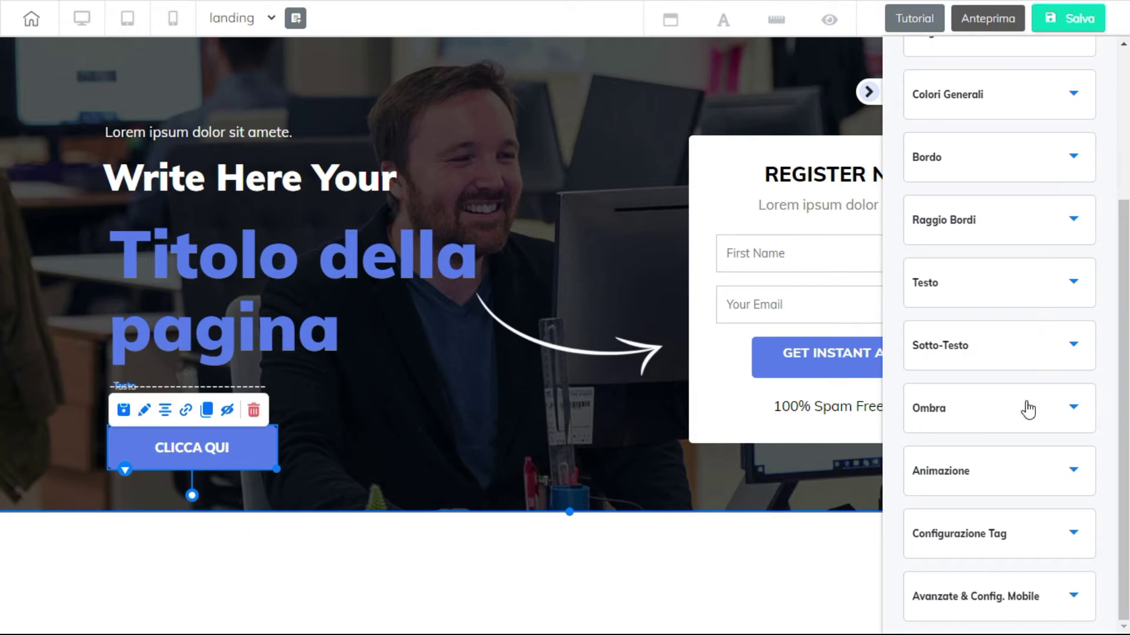
Set the CLICCA QUI button's shadow colour to black, hex 000000
{"action": "left_click", "coordinate": [1001, 398]}
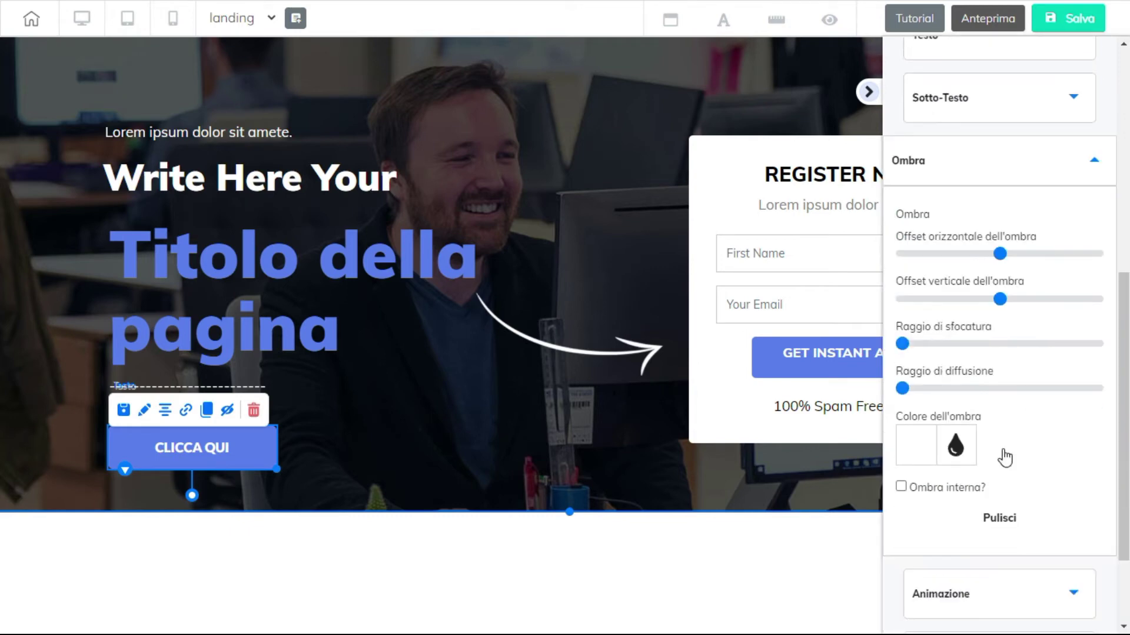
{"action": "left_click", "coordinate": [970, 458]}
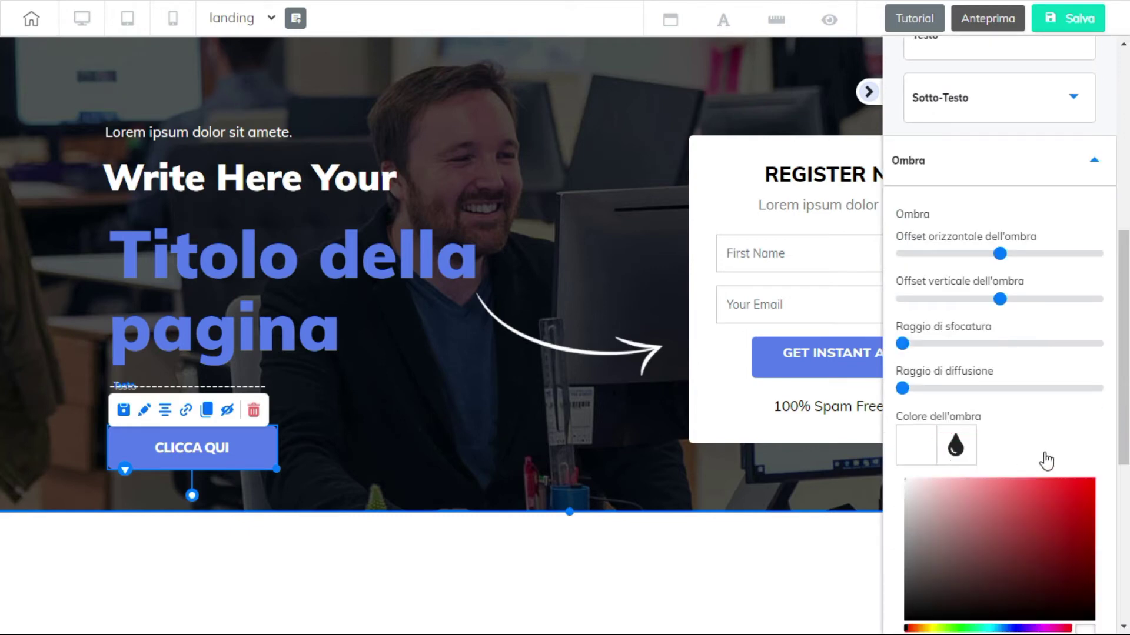
{"action": "scroll", "coordinate": [1036, 466], "scroll_direction": "down", "scroll_amount": 4}
{"action": "left_click_drag", "start_coordinate": [1025, 313], "coordinate": [1085, 383]}
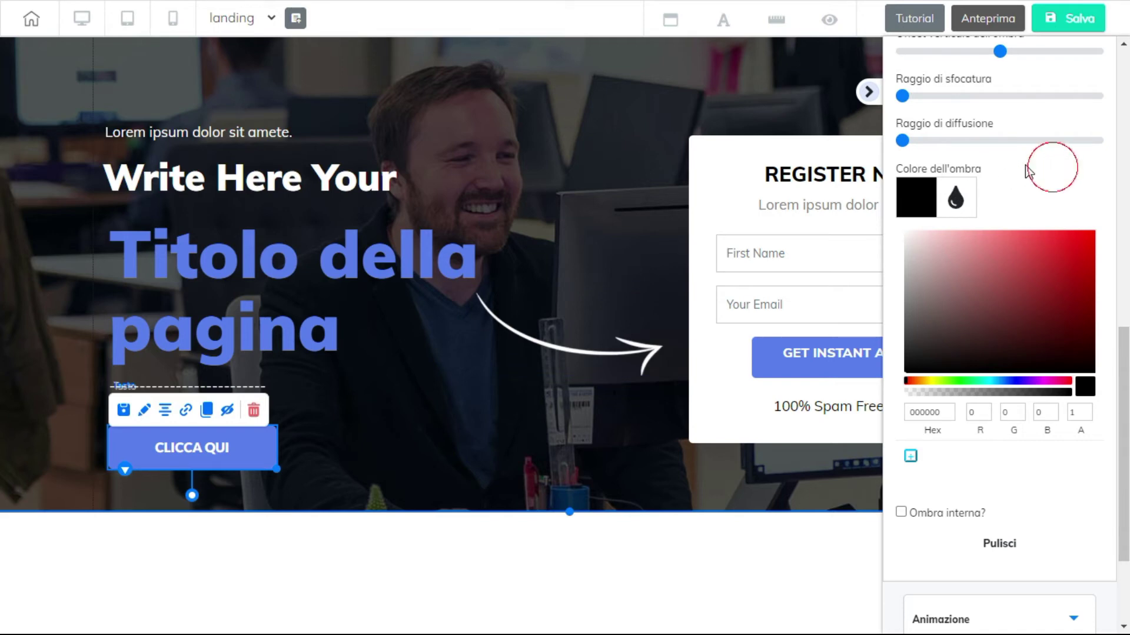
Select the whole panel and review its available settings, from Dimensioni through Video to Avanzate & Config. Mobile
{"action": "left_click", "coordinate": [893, 106]}
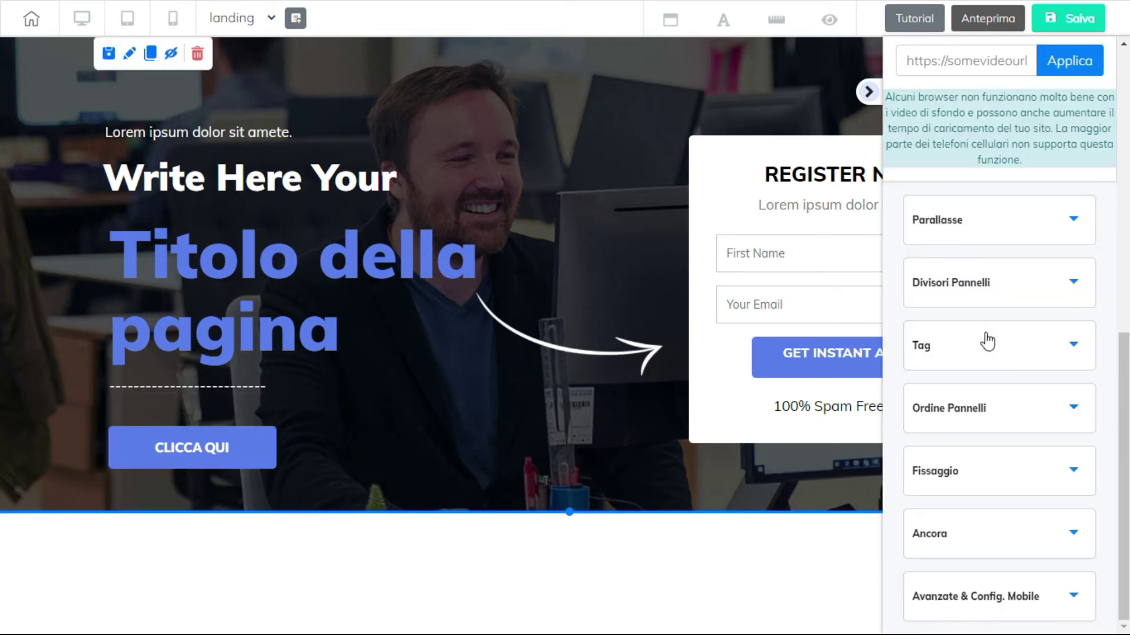
{"action": "scroll", "coordinate": [1013, 411], "scroll_direction": "up", "scroll_amount": 4}
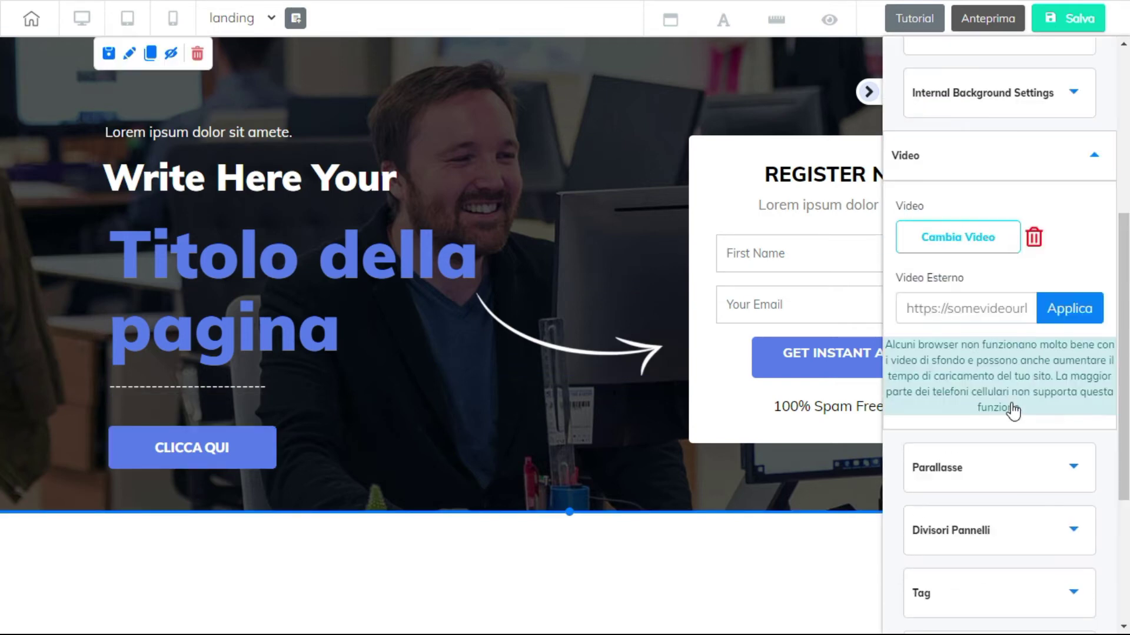
{"action": "scroll", "coordinate": [1014, 404], "scroll_direction": "up", "scroll_amount": 4}
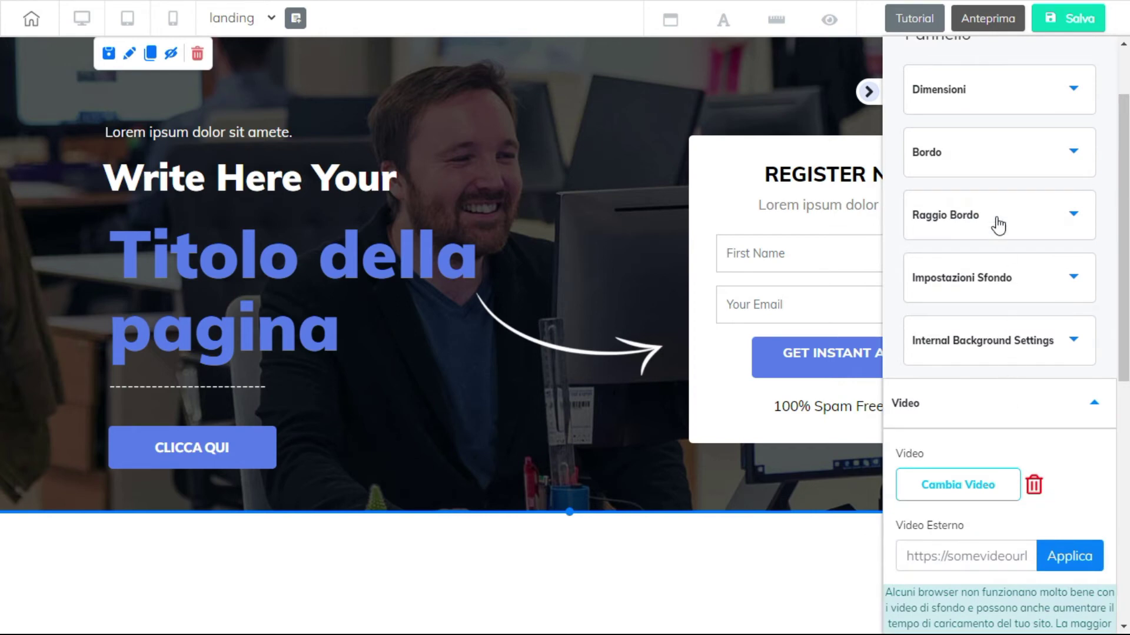
{"action": "scroll", "coordinate": [1003, 384], "scroll_direction": "up", "scroll_amount": 2}
{"action": "scroll", "coordinate": [1007, 358], "scroll_direction": "down", "scroll_amount": 5}
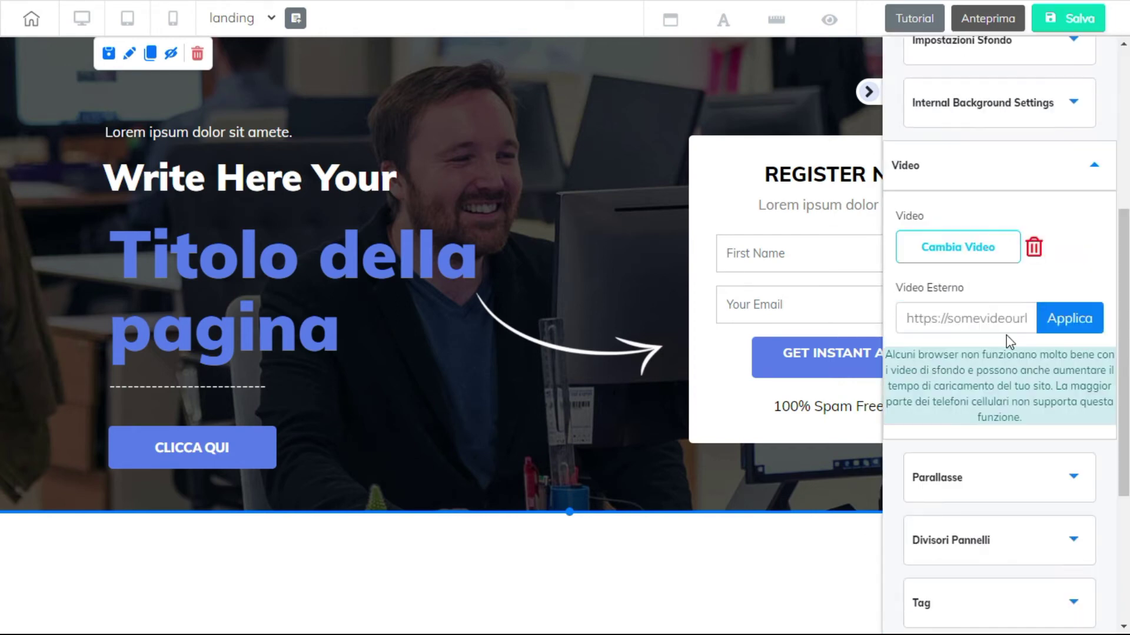
{"action": "scroll", "coordinate": [1031, 386], "scroll_direction": "down", "scroll_amount": 4}
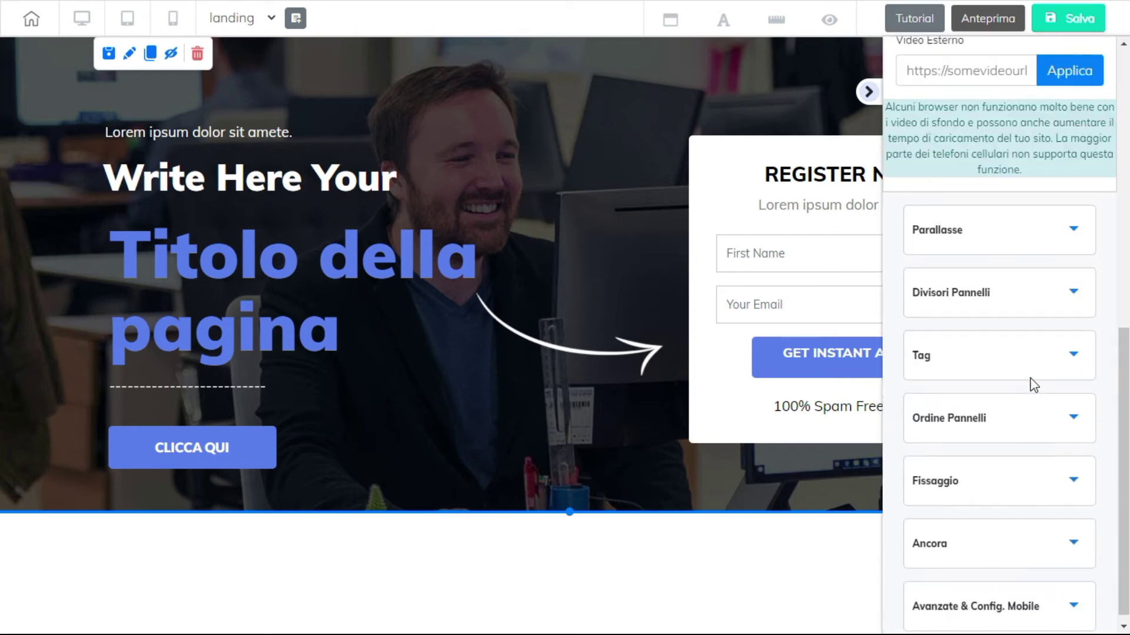
{"action": "scroll", "coordinate": [1030, 386], "scroll_direction": "up", "scroll_amount": 9}
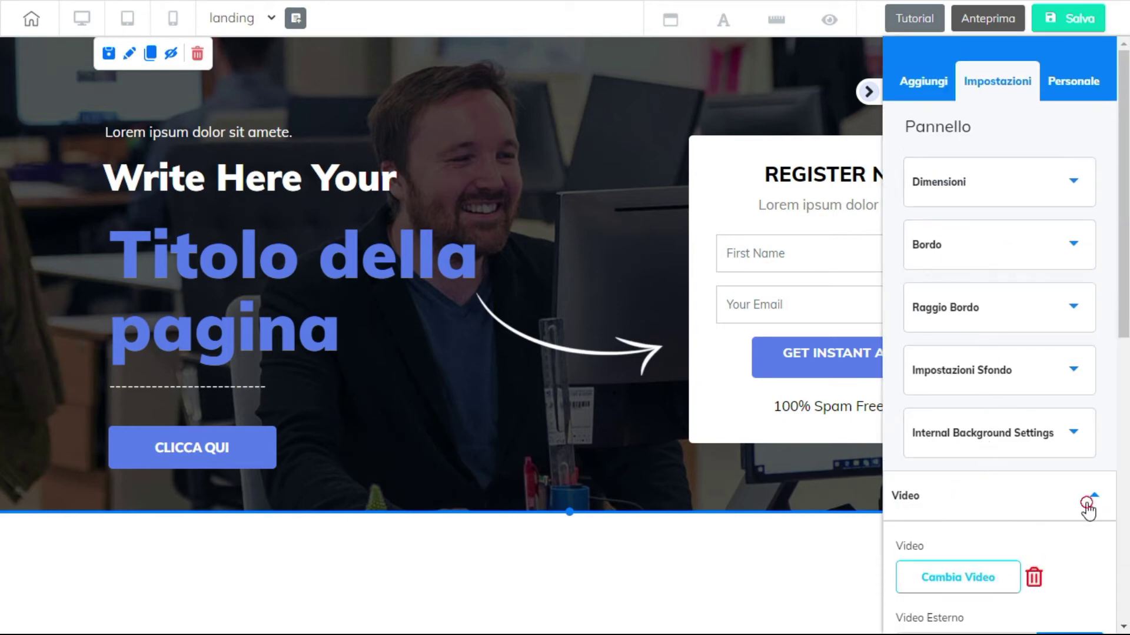
Open the CLICCA QUI button's shadow settings and raise its blur and spread radius slightly
{"action": "left_click", "coordinate": [1088, 505]}
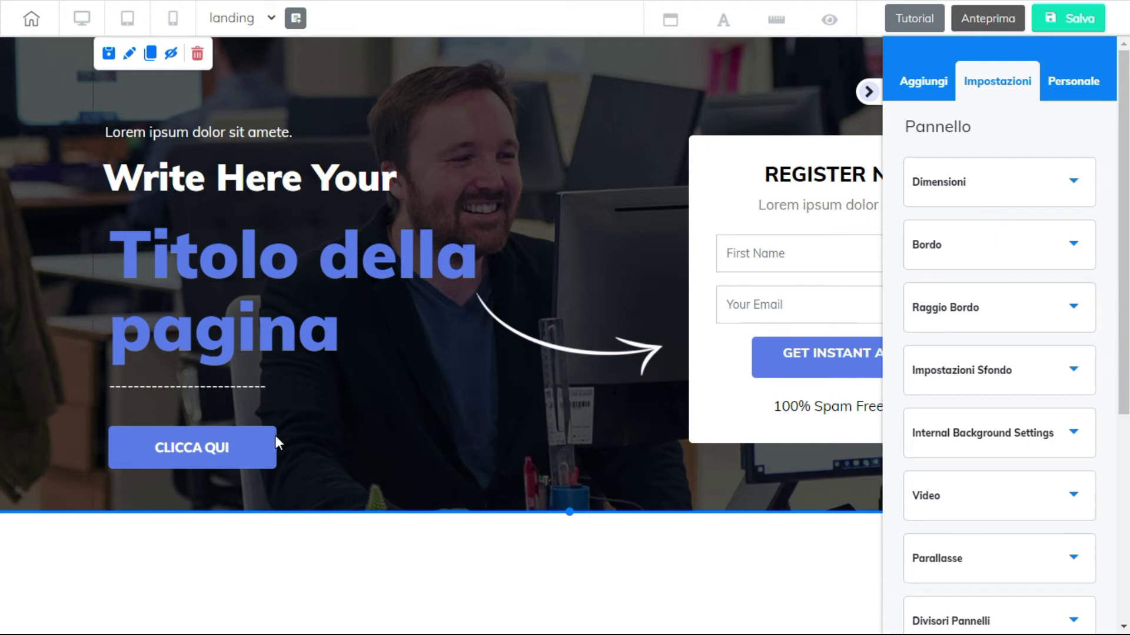
{"action": "left_click", "coordinate": [259, 463]}
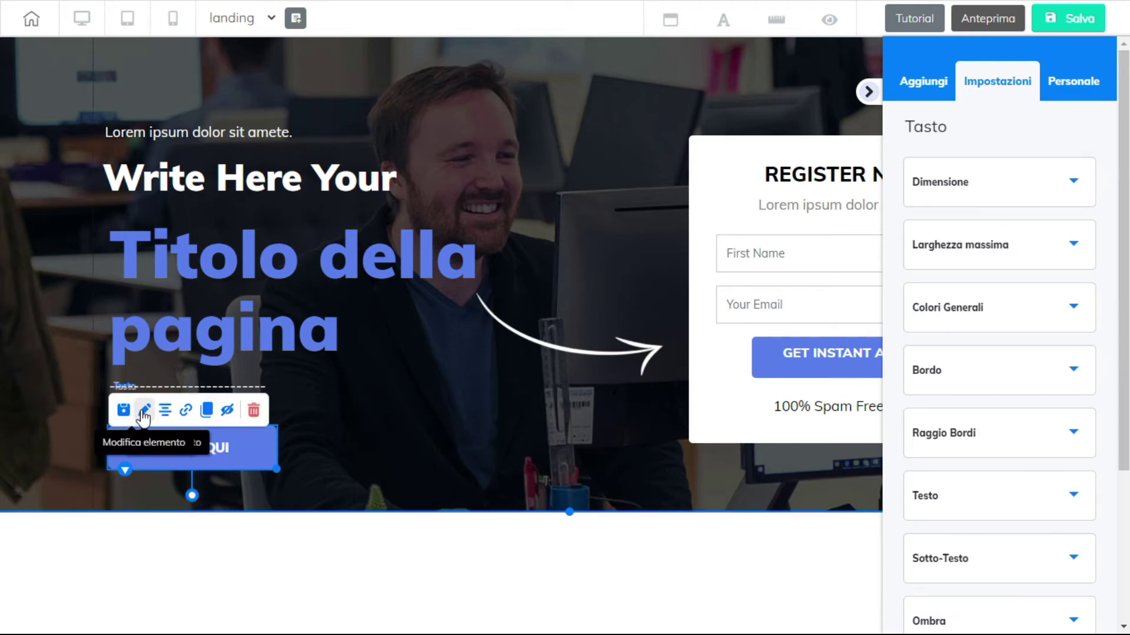
{"action": "scroll", "coordinate": [1000, 365], "scroll_direction": "down", "scroll_amount": 3}
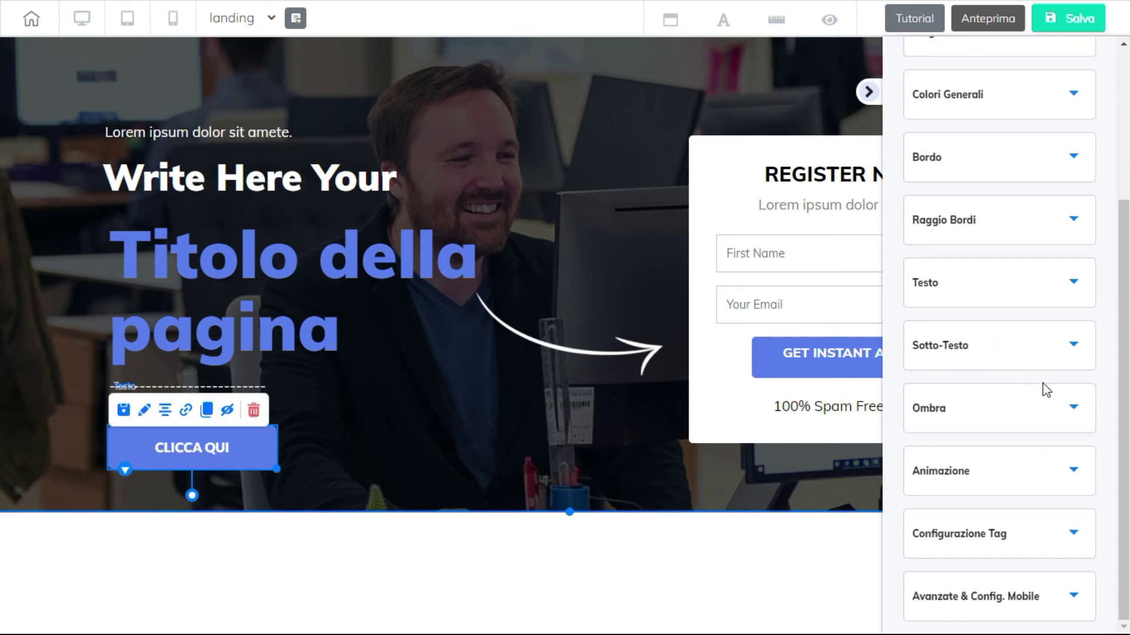
{"action": "left_click", "coordinate": [1075, 411]}
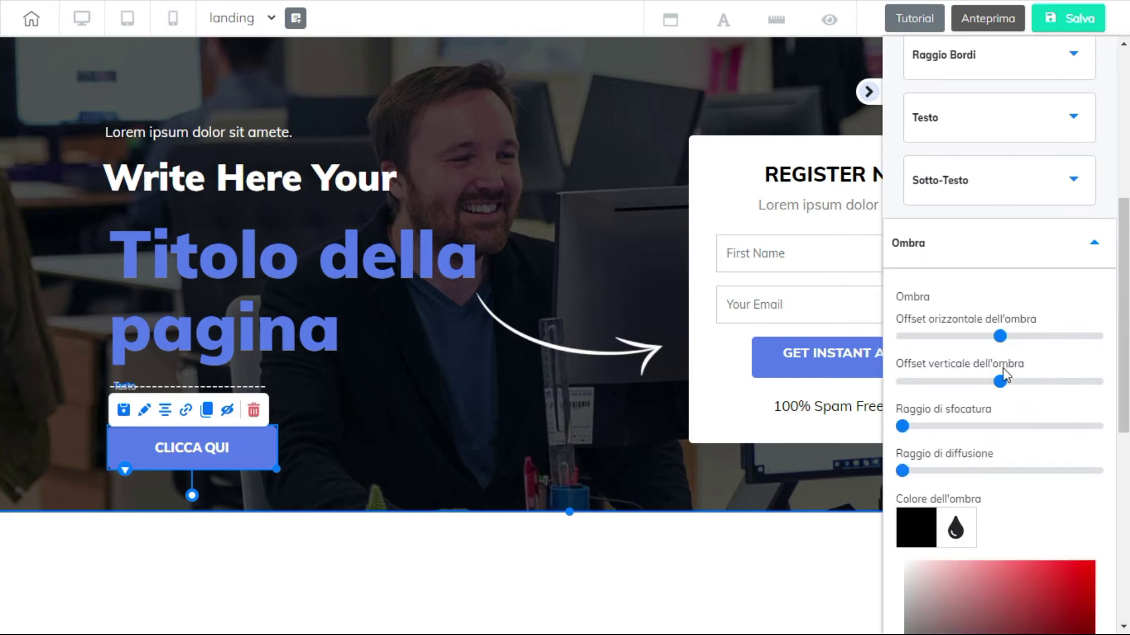
{"action": "left_click_drag", "start_coordinate": [903, 427], "coordinate": [925, 431]}
{"action": "left_click_drag", "start_coordinate": [902, 469], "coordinate": [942, 471]}
{"action": "left_click", "coordinate": [963, 532]}
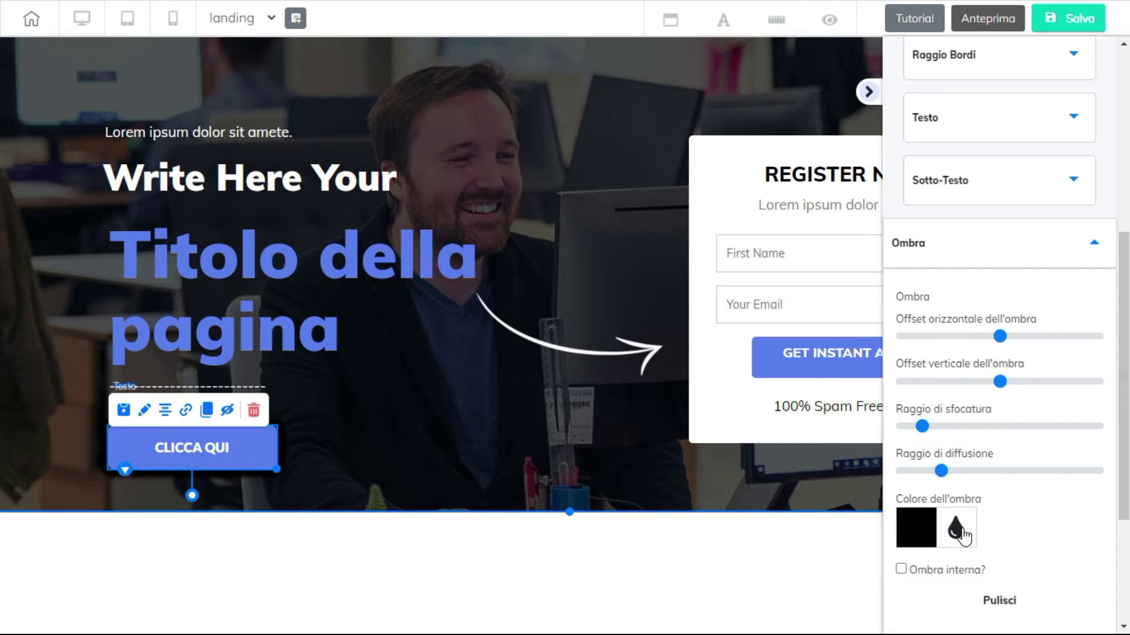
{"action": "left_click", "coordinate": [963, 532]}
{"action": "left_click", "coordinate": [964, 530]}
Adjust the button shadow's horizontal and vertical offsets, finishing both slightly above the middle of their ranges
{"action": "left_click_drag", "start_coordinate": [1002, 338], "coordinate": [941, 337]}
{"action": "left_click_drag", "start_coordinate": [1000, 382], "coordinate": [927, 377]}
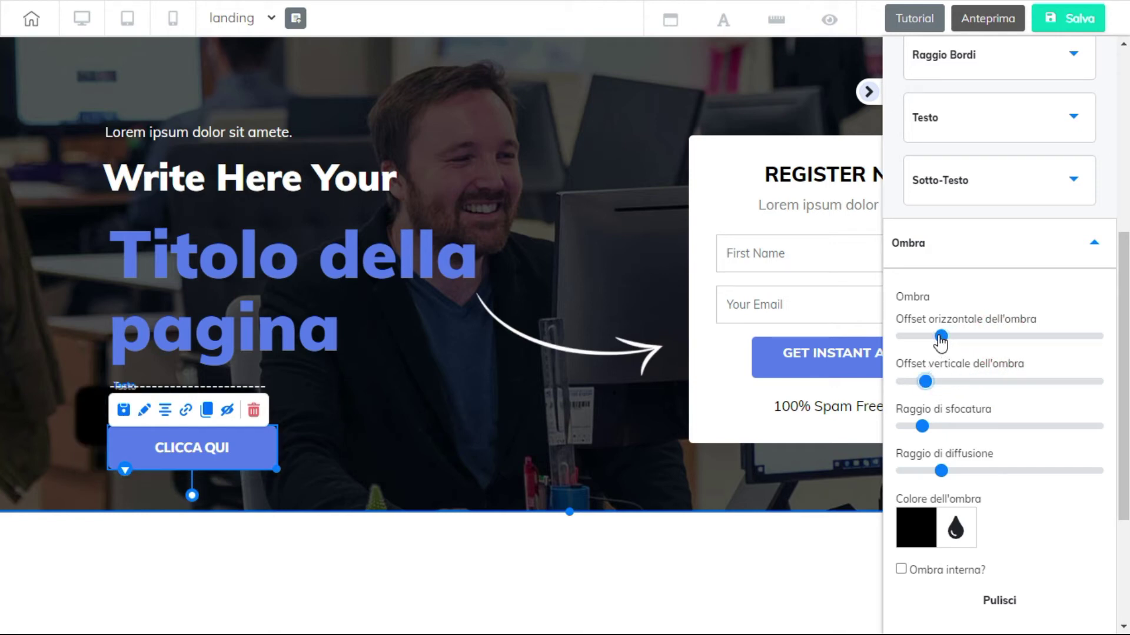
{"action": "left_click_drag", "start_coordinate": [940, 339], "coordinate": [910, 340]}
{"action": "left_click_drag", "start_coordinate": [925, 381], "coordinate": [1018, 382]}
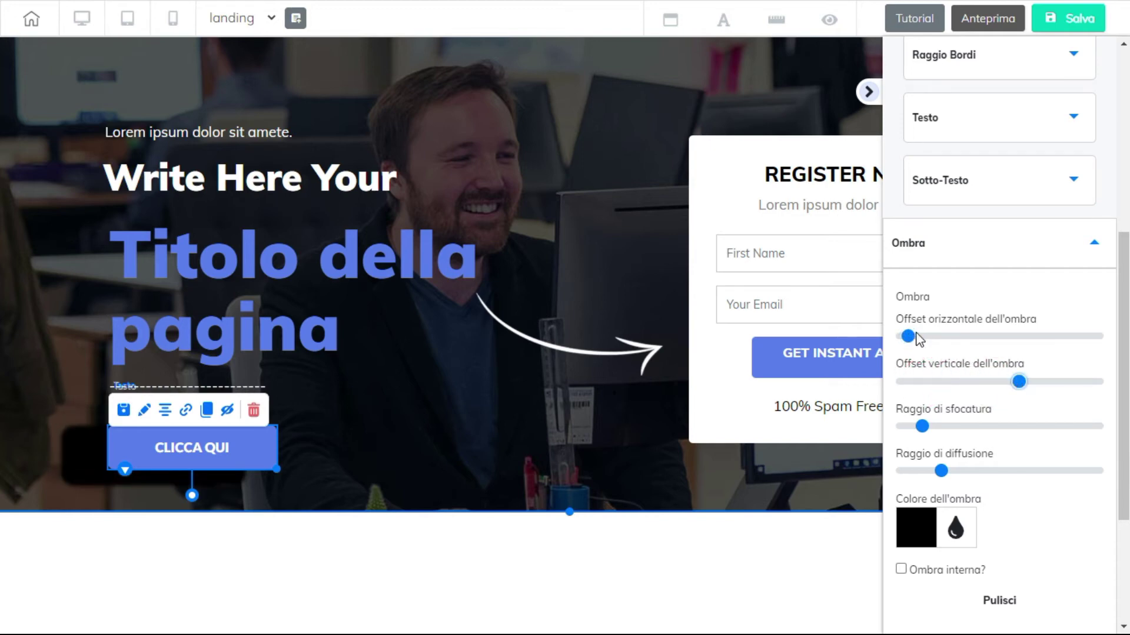
{"action": "left_click_drag", "start_coordinate": [909, 335], "coordinate": [1006, 346]}
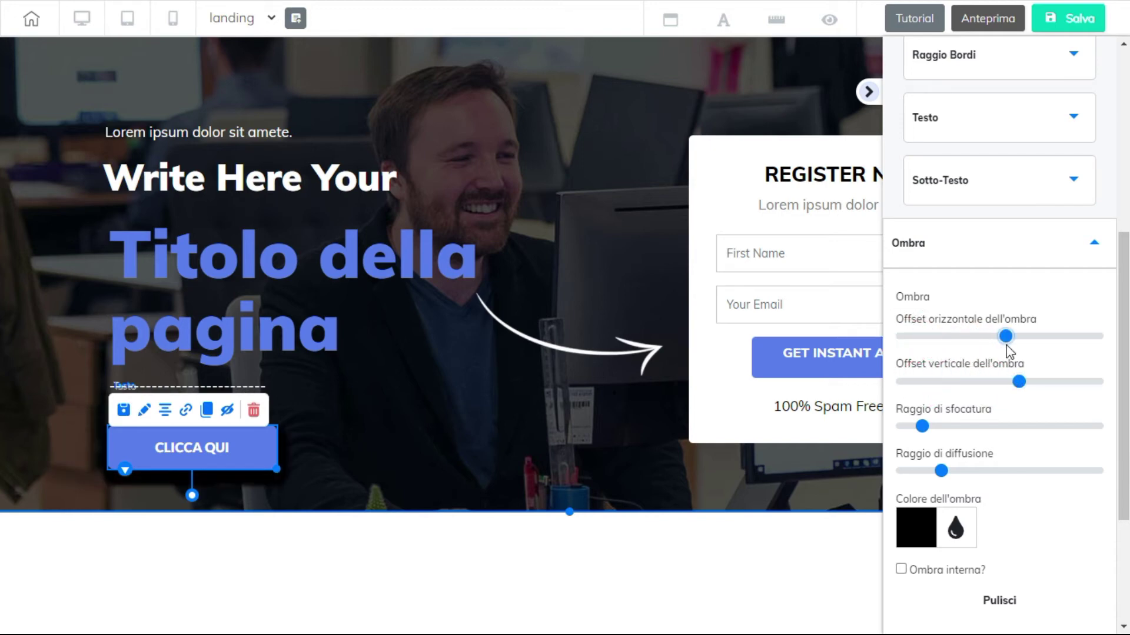
Reduce the button shadow's spread radius to the minimum and set its blur radius to about a quarter of the range
{"action": "left_click_drag", "start_coordinate": [921, 426], "coordinate": [907, 426]}
{"action": "left_click_drag", "start_coordinate": [941, 469], "coordinate": [903, 474]}
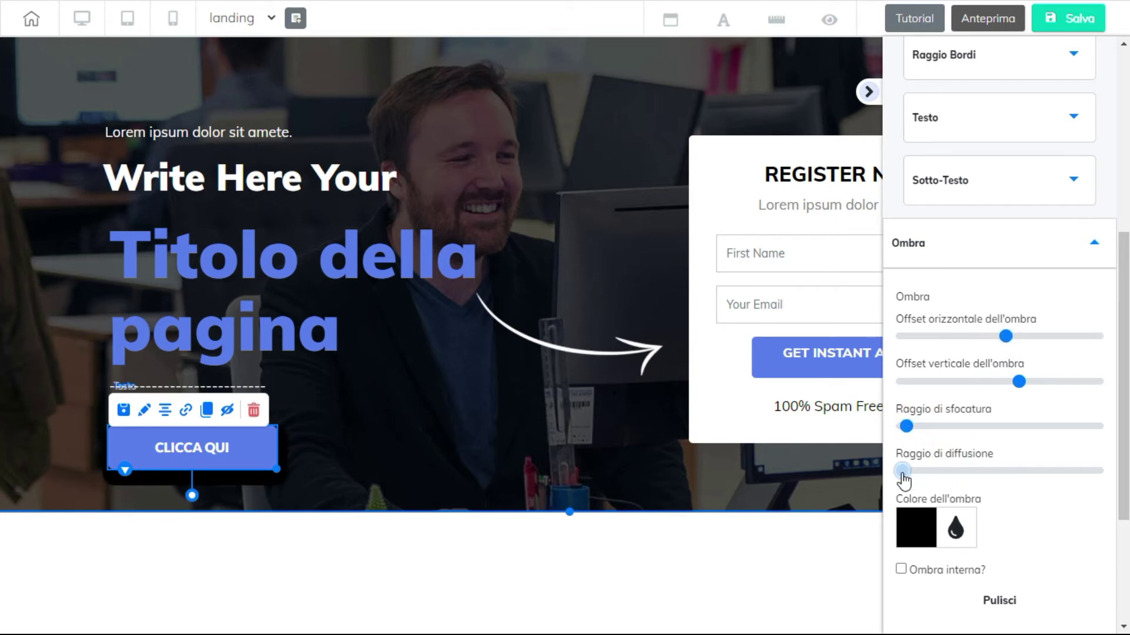
{"action": "left_click_drag", "start_coordinate": [907, 426], "coordinate": [957, 427]}
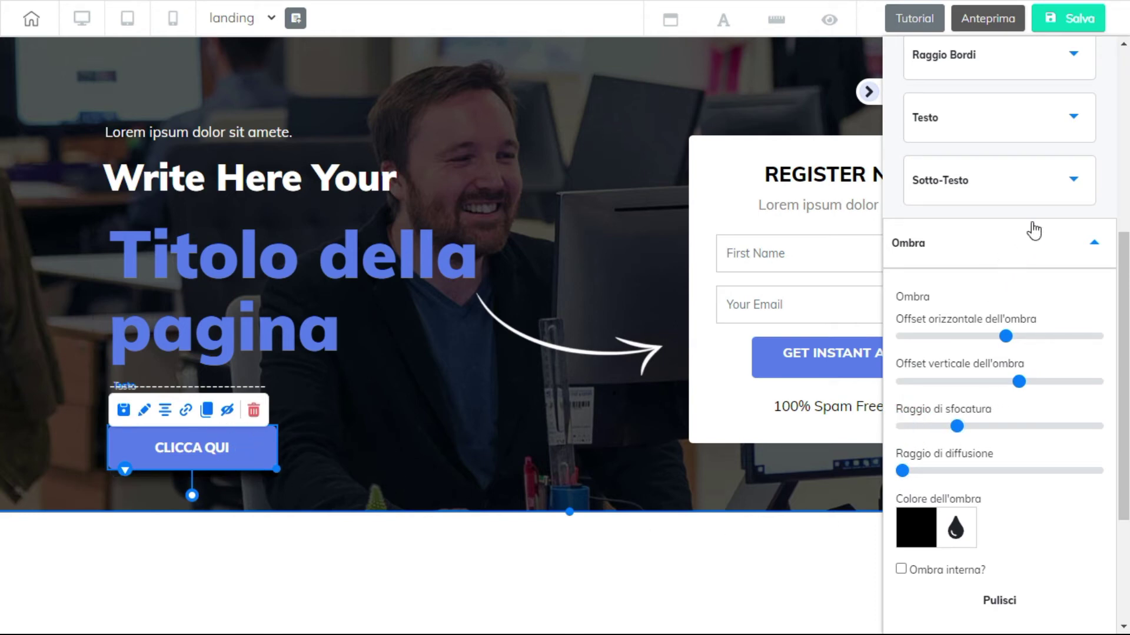
{"action": "left_click", "coordinate": [1090, 245]}
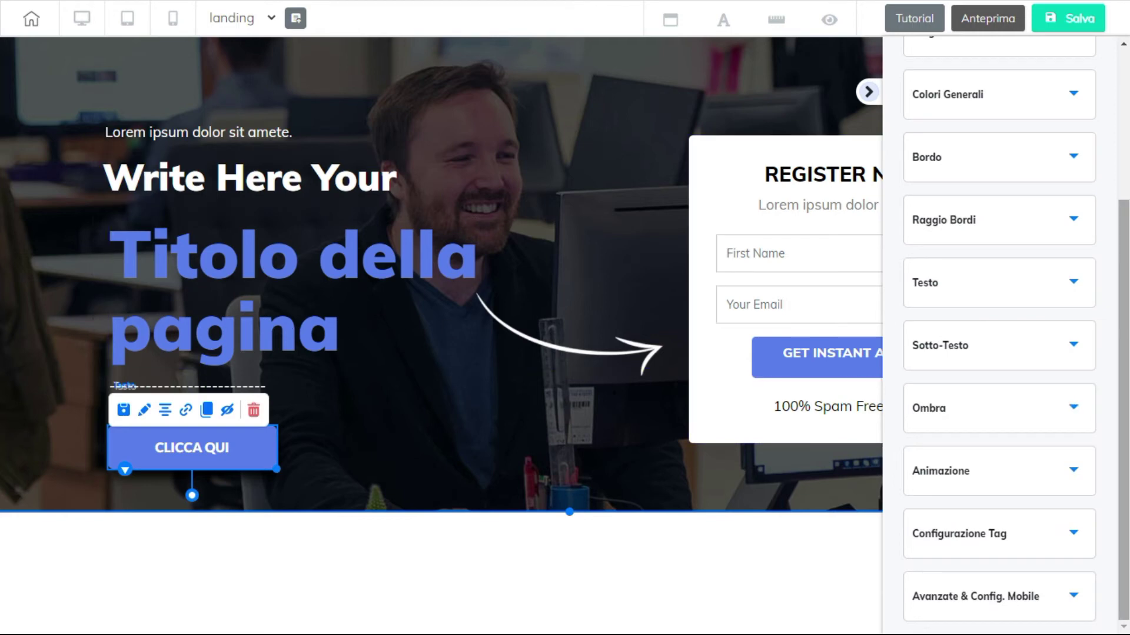
Set the CLICCA QUI button's solid background colour to orange, hex FF8A00
{"action": "scroll", "coordinate": [906, 397], "scroll_direction": "up", "scroll_amount": 4}
{"action": "scroll", "coordinate": [1003, 323], "scroll_direction": "down", "scroll_amount": 2}
{"action": "scroll", "coordinate": [1003, 323], "scroll_direction": "up", "scroll_amount": 2}
{"action": "left_click", "coordinate": [1003, 321]}
{"action": "scroll", "coordinate": [1000, 394], "scroll_direction": "down", "scroll_amount": 3}
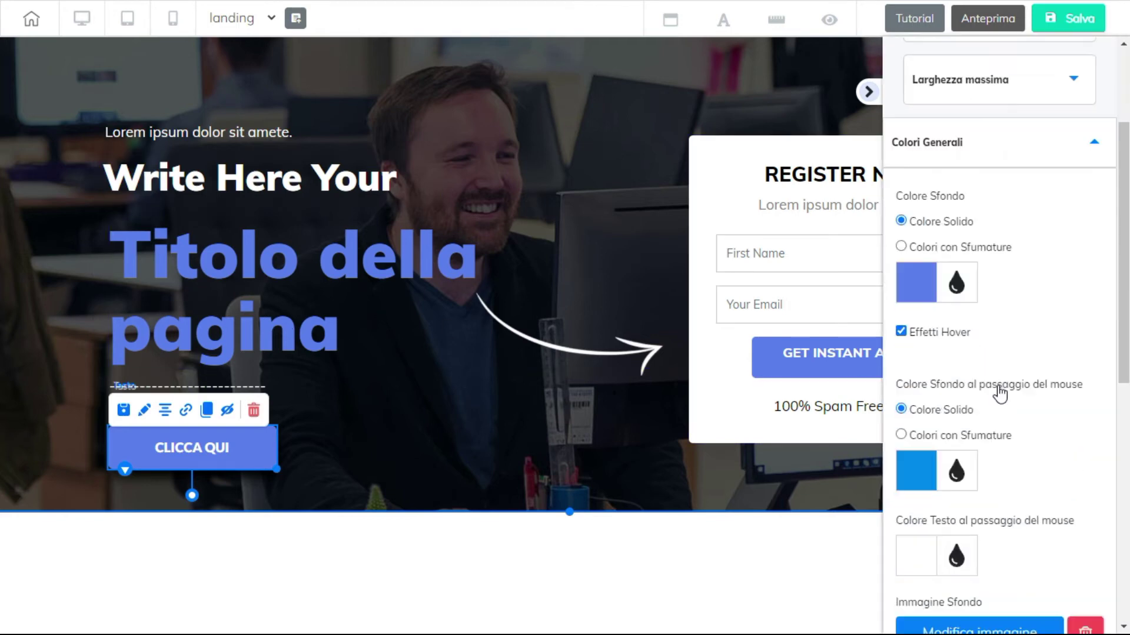
{"action": "left_click", "coordinate": [916, 283]}
{"action": "left_click_drag", "start_coordinate": [1047, 469], "coordinate": [922, 477]}
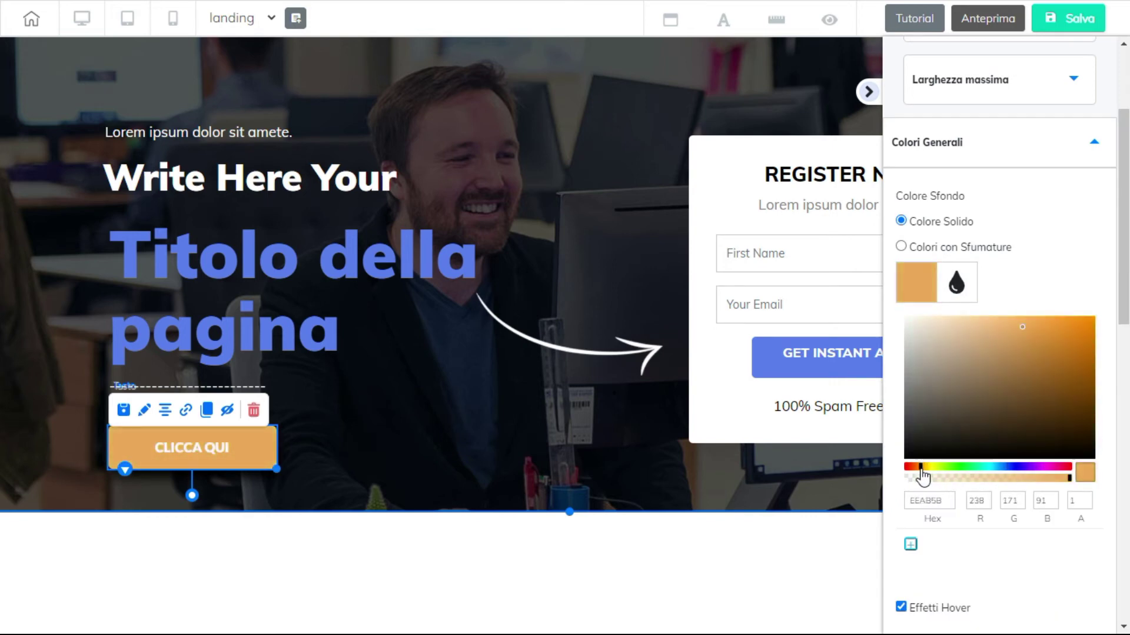
{"action": "left_click_drag", "start_coordinate": [1016, 386], "coordinate": [1089, 323]}
{"action": "left_click", "coordinate": [1078, 279]}
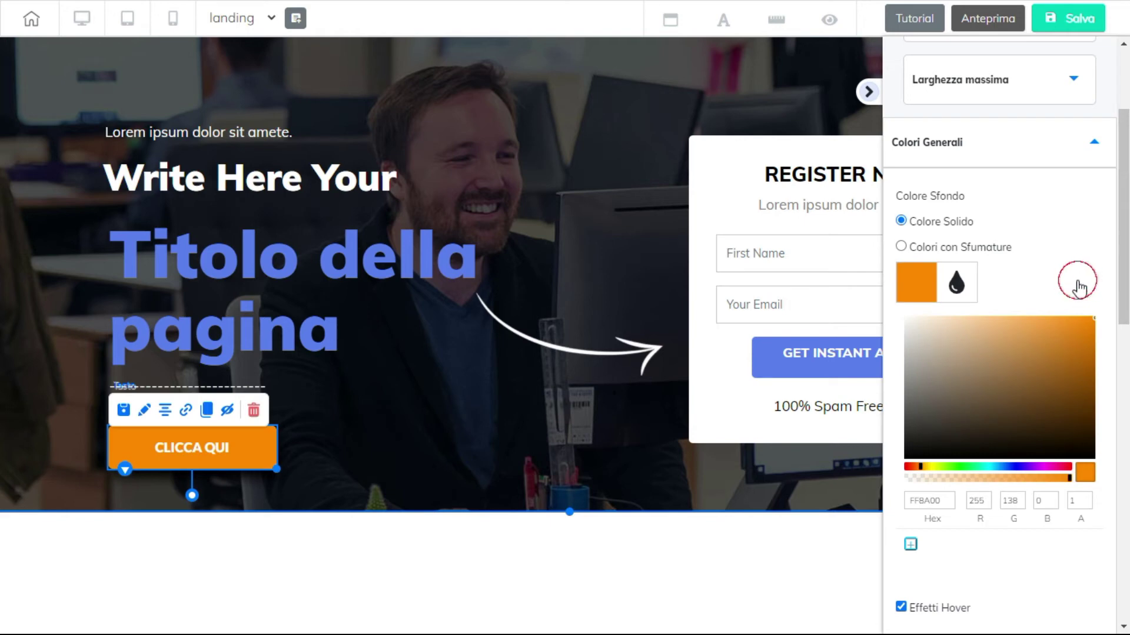
Switch the CLICCA QUI button's background to a gradient and set its first colour to orange, hex FF9A00
{"action": "left_click", "coordinate": [901, 246]}
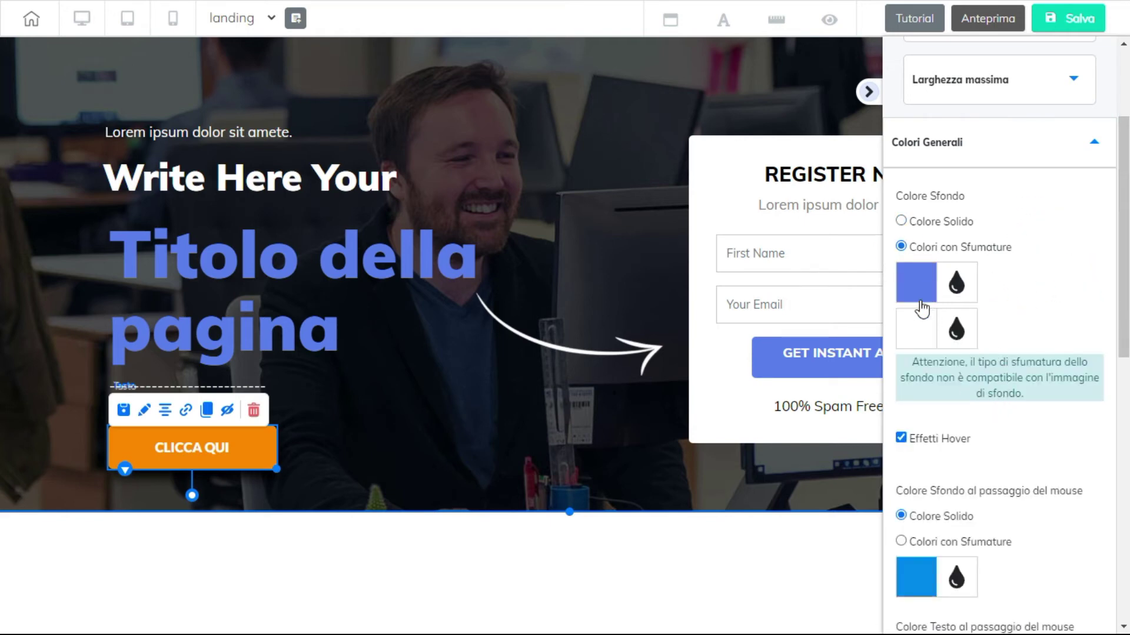
{"action": "left_click", "coordinate": [918, 289]}
{"action": "left_click", "coordinate": [922, 468]}
{"action": "left_click_drag", "start_coordinate": [969, 423], "coordinate": [1102, 320]}
{"action": "left_click", "coordinate": [1020, 266]}
{"action": "left_click", "coordinate": [941, 544]}
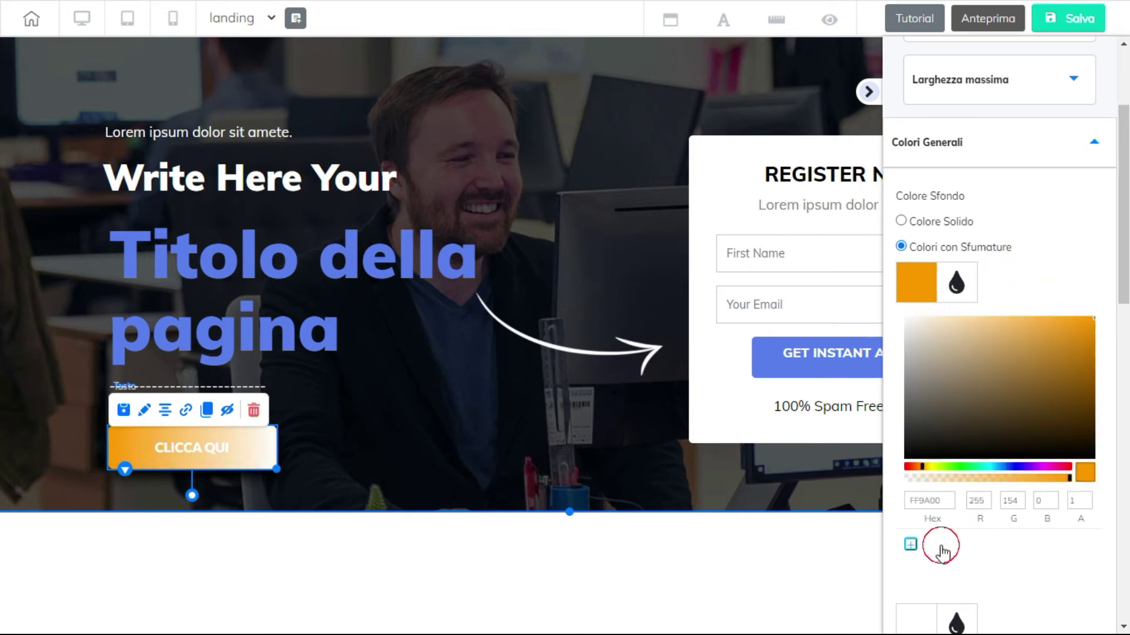
Set the second gradient colour of the CLICCA QUI button to red-orange, hex FF4500
{"action": "scroll", "coordinate": [995, 468], "scroll_direction": "down", "scroll_amount": 4}
{"action": "left_click", "coordinate": [953, 379]}
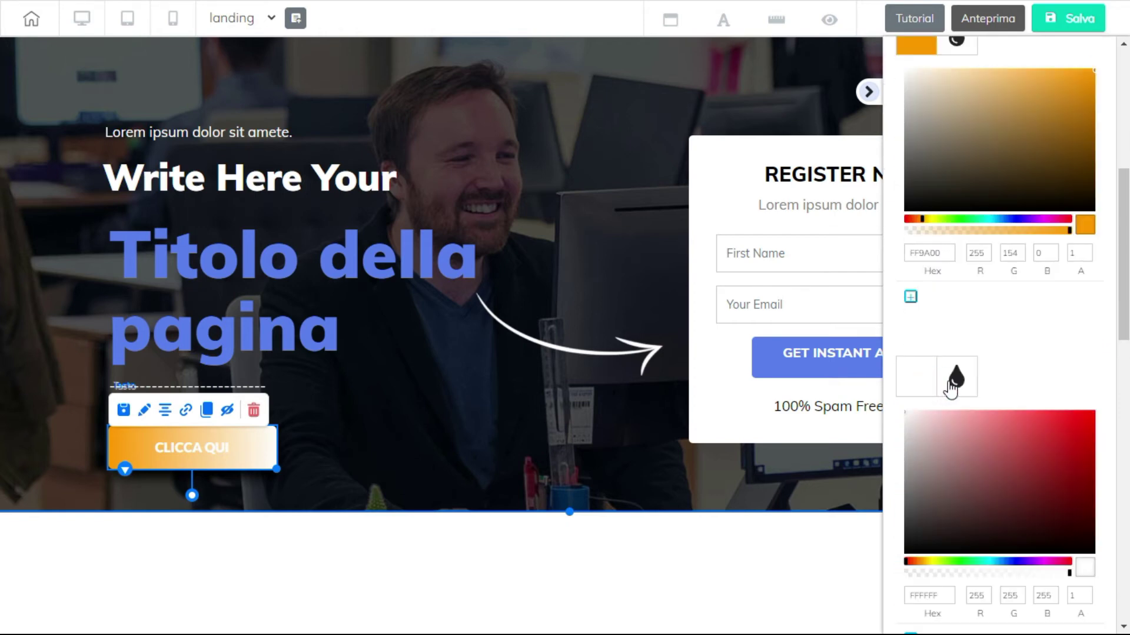
{"action": "scroll", "coordinate": [1024, 488], "scroll_direction": "down", "scroll_amount": 2}
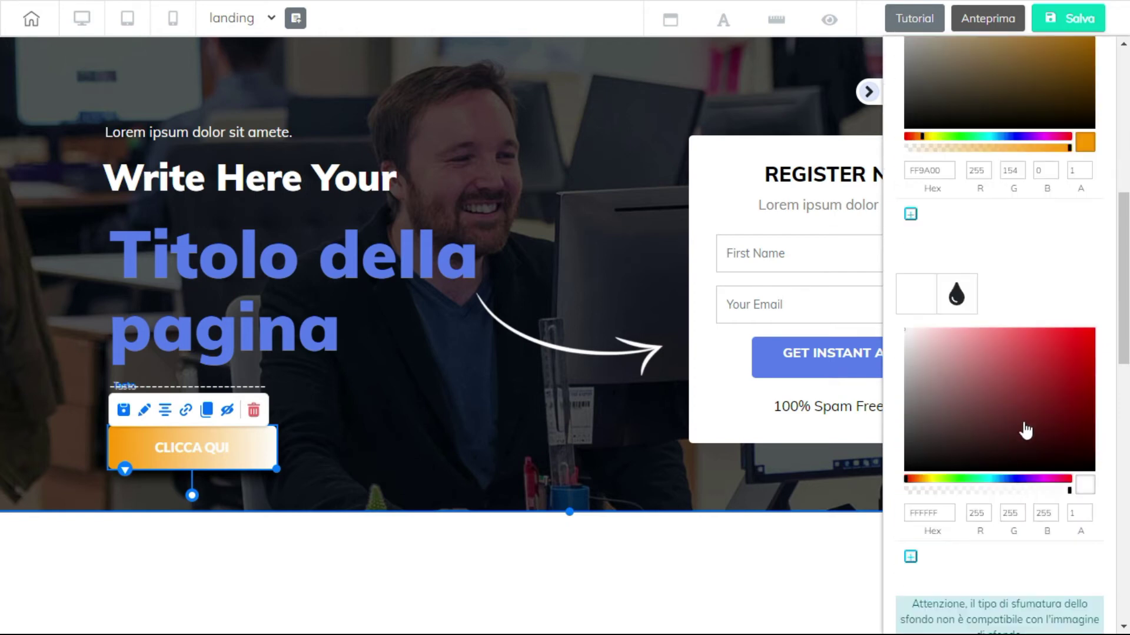
{"action": "left_click", "coordinate": [913, 479]}
{"action": "left_click_drag", "start_coordinate": [1043, 386], "coordinate": [1102, 312]}
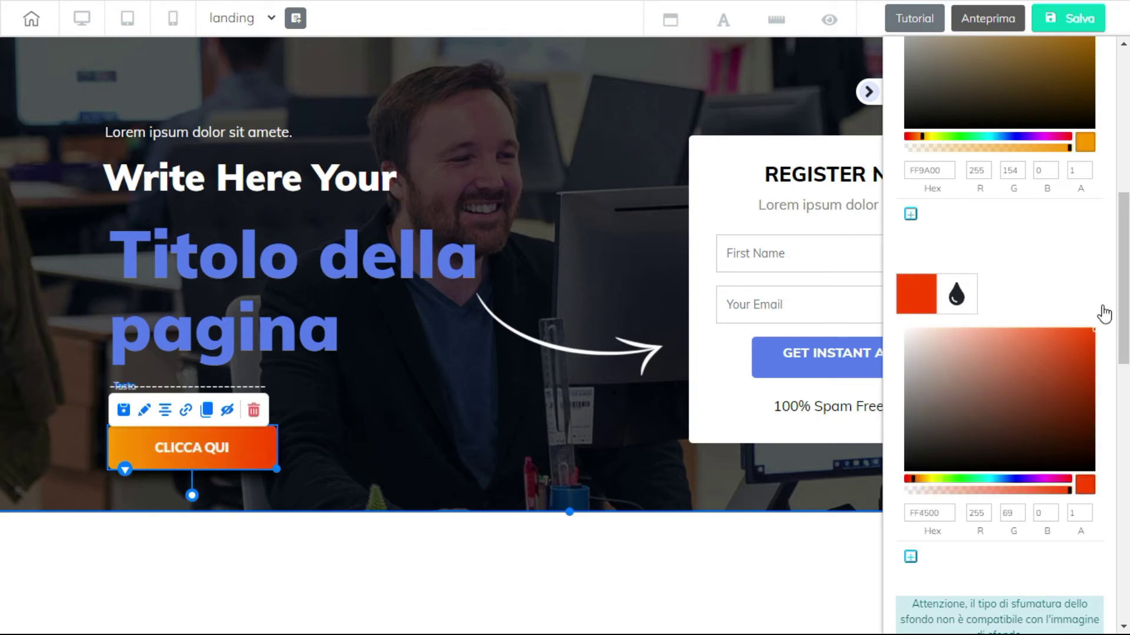
Review the button's hover colours, background image and remaining style options, and finish by selecting the whole panel
{"action": "scroll", "coordinate": [1068, 389], "scroll_direction": "down", "scroll_amount": 6}
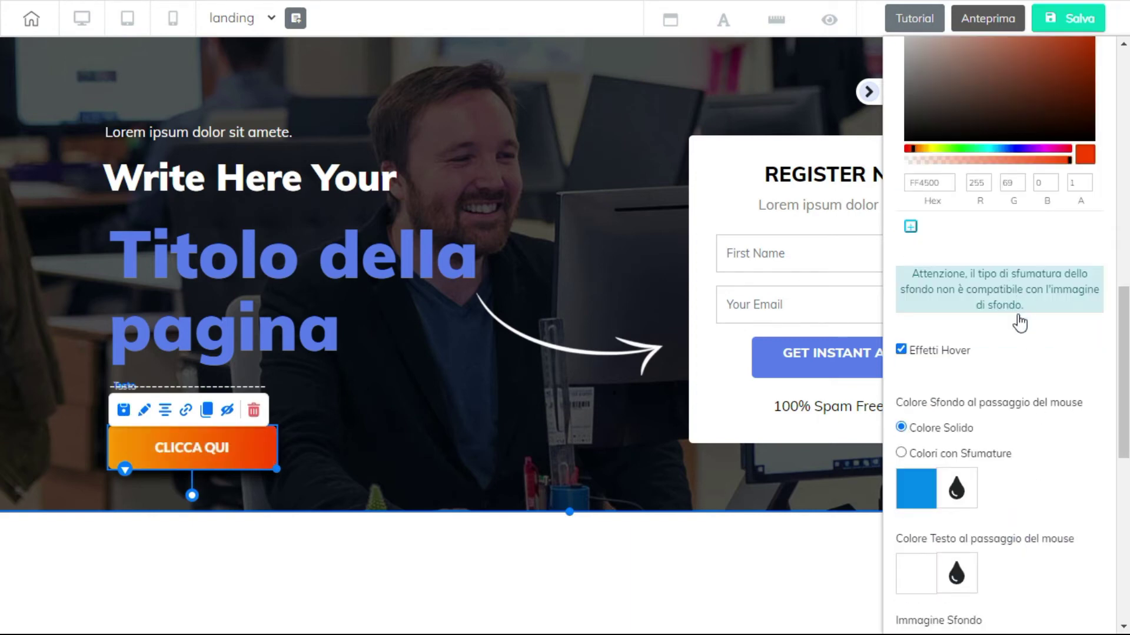
{"action": "scroll", "coordinate": [1000, 412], "scroll_direction": "down", "scroll_amount": 2}
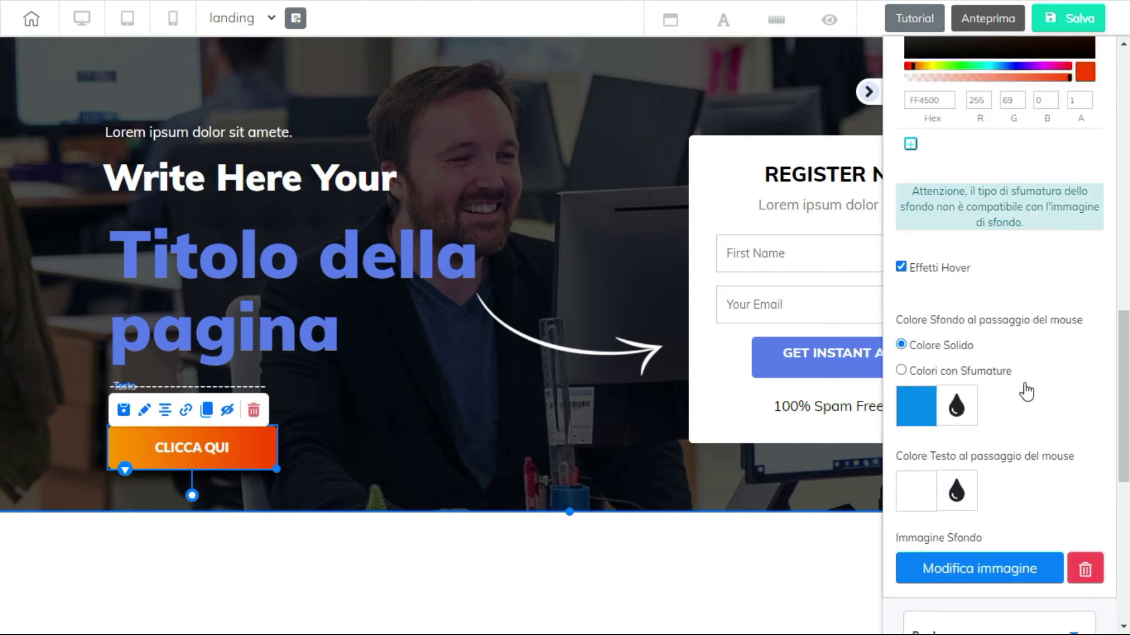
{"action": "scroll", "coordinate": [1064, 386], "scroll_direction": "down", "scroll_amount": 4}
{"action": "scroll", "coordinate": [1043, 427], "scroll_direction": "down", "scroll_amount": 4}
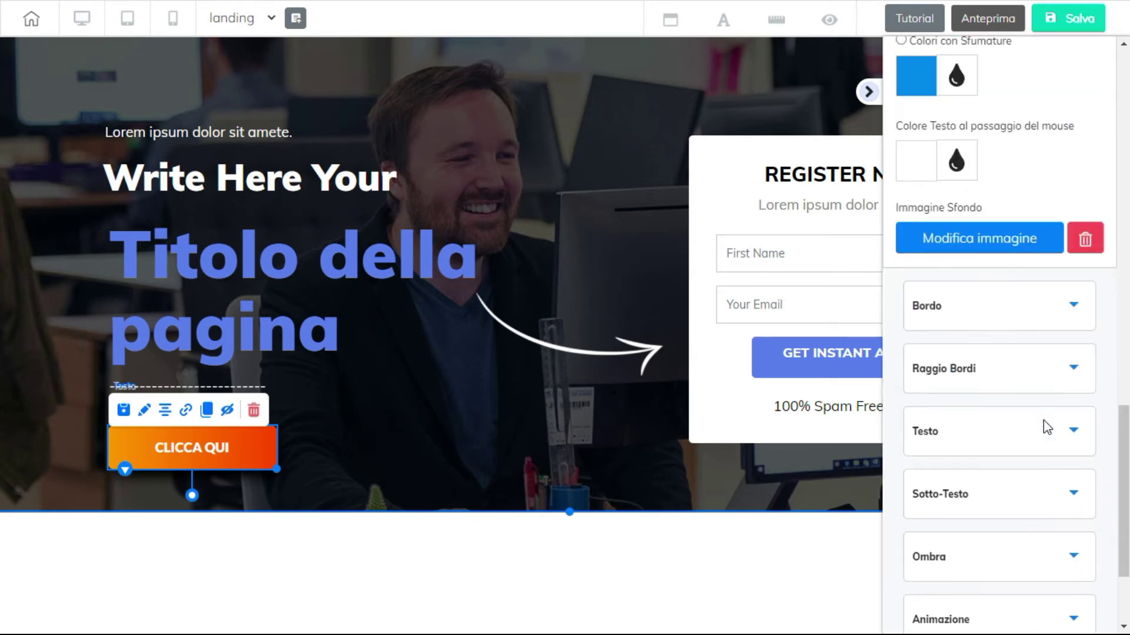
{"action": "scroll", "coordinate": [1036, 377], "scroll_direction": "up", "scroll_amount": 20}
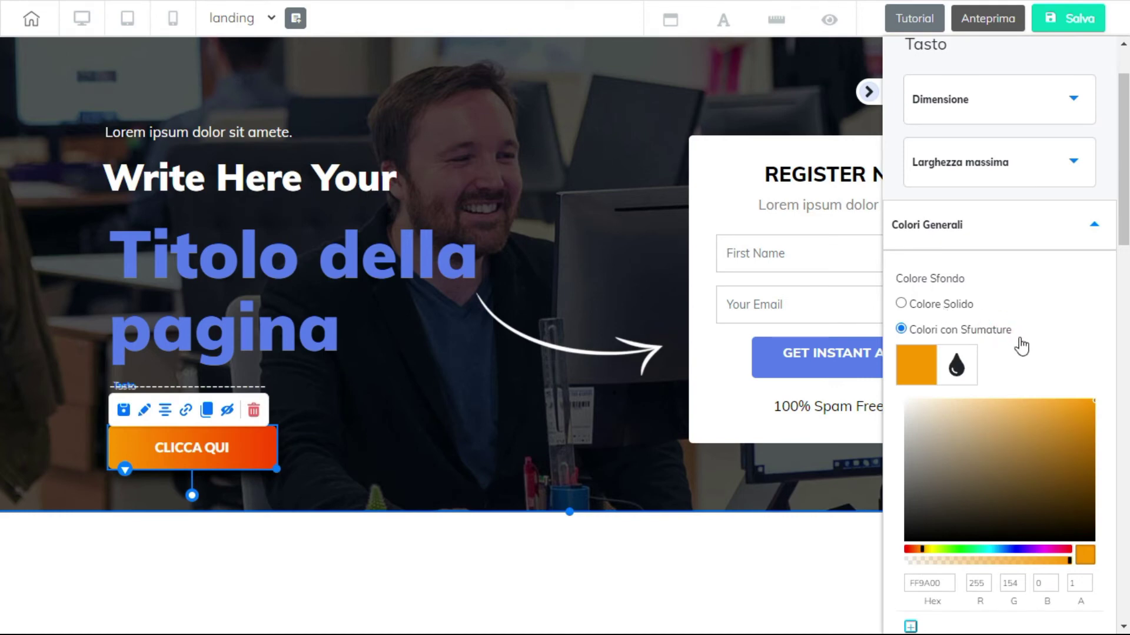
{"action": "scroll", "coordinate": [1007, 369], "scroll_direction": "down", "scroll_amount": 15}
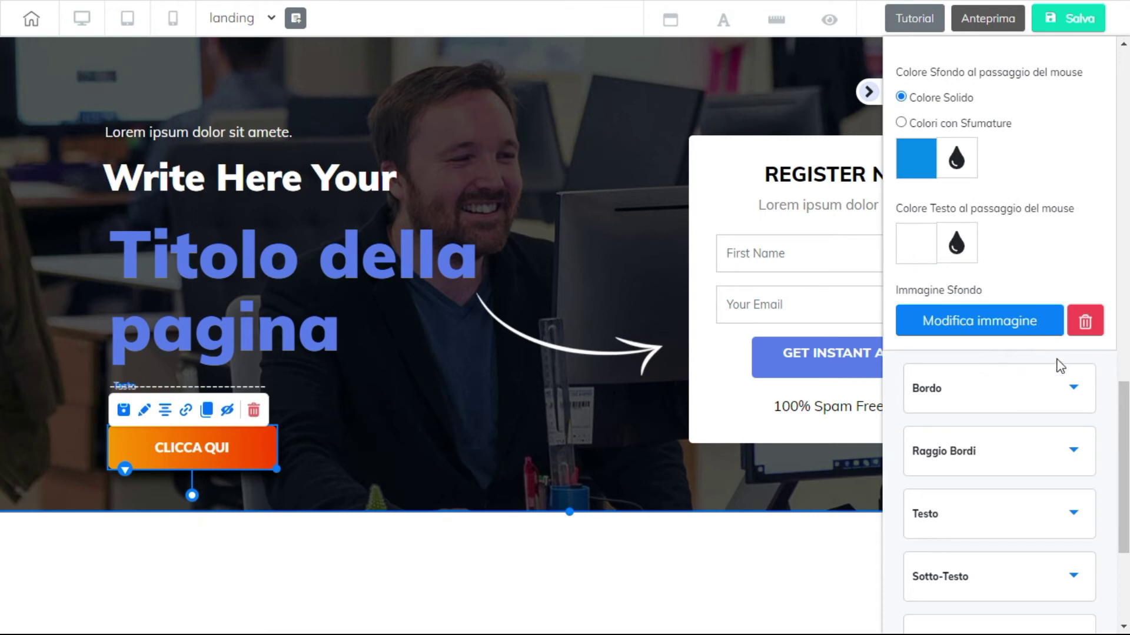
{"action": "left_click", "coordinate": [370, 442]}
{"action": "left_click", "coordinate": [341, 453]}
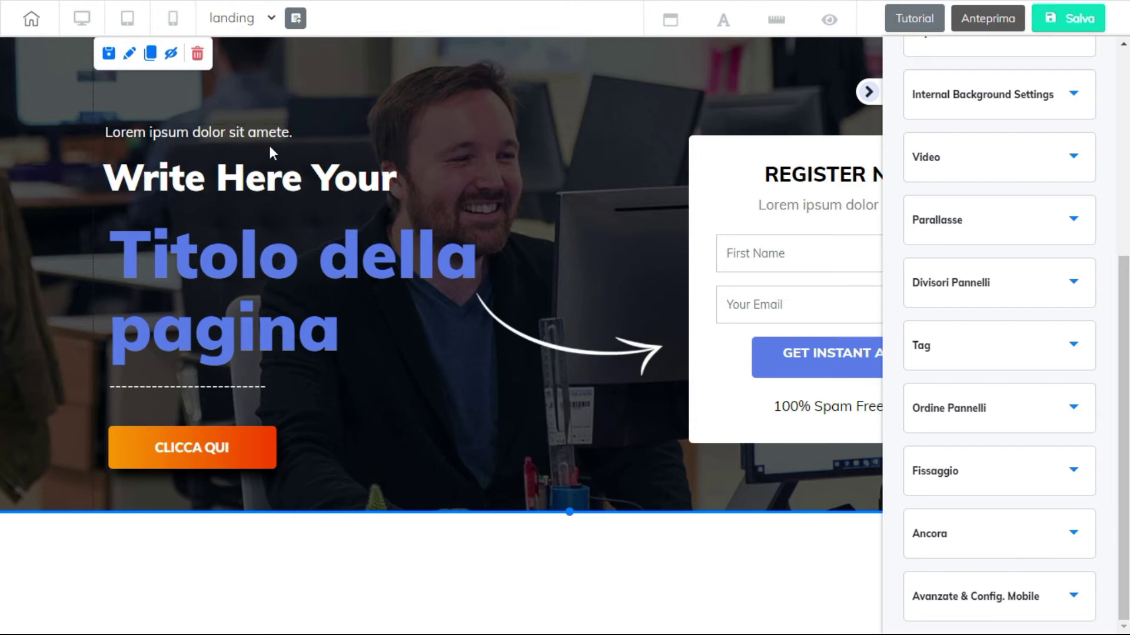
Hide the settings sidebar and inspect the registration form's REGISTER NOW heading, its subtitle and the panel's lower edge
{"action": "left_click", "coordinate": [866, 101]}
{"action": "left_click", "coordinate": [814, 176]}
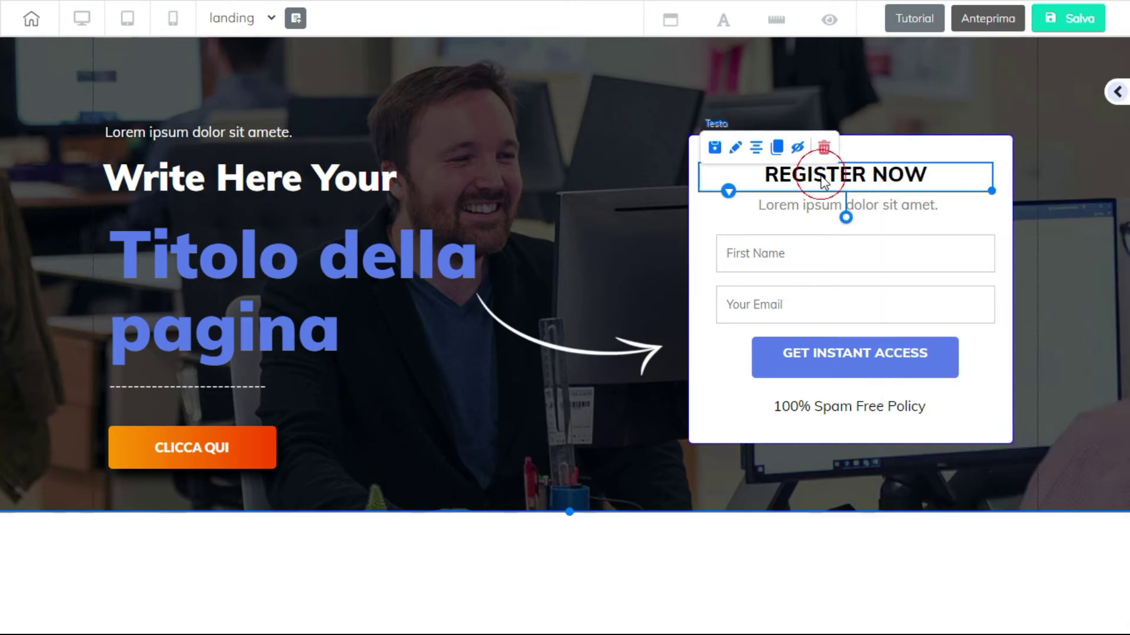
{"action": "left_click", "coordinate": [863, 220]}
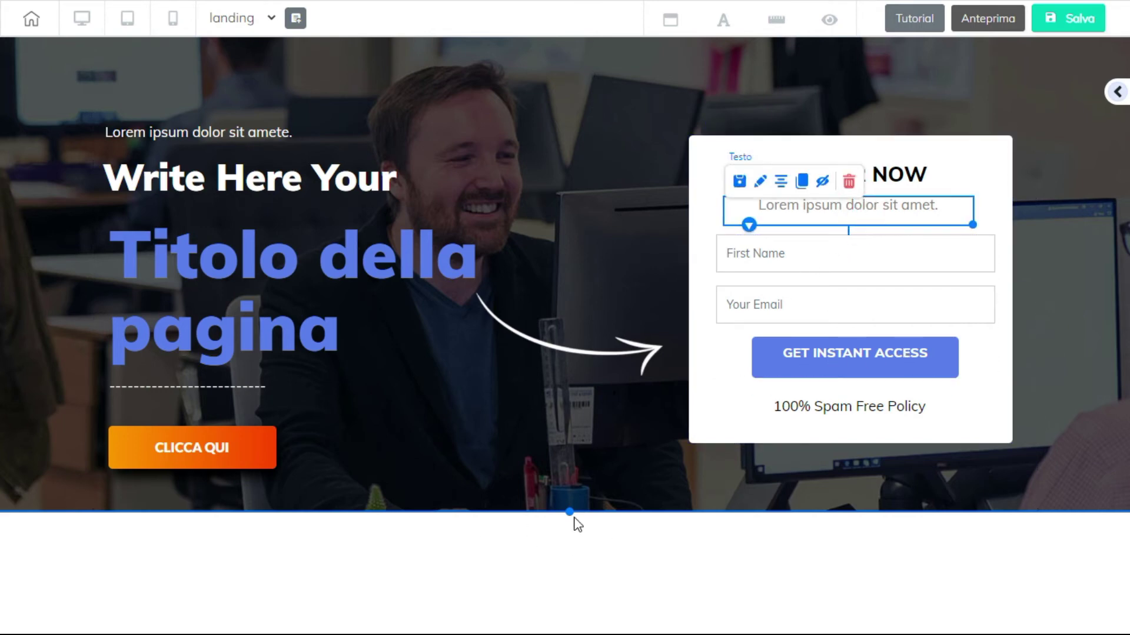
{"action": "left_click_drag", "start_coordinate": [568, 512], "coordinate": [601, 513]}
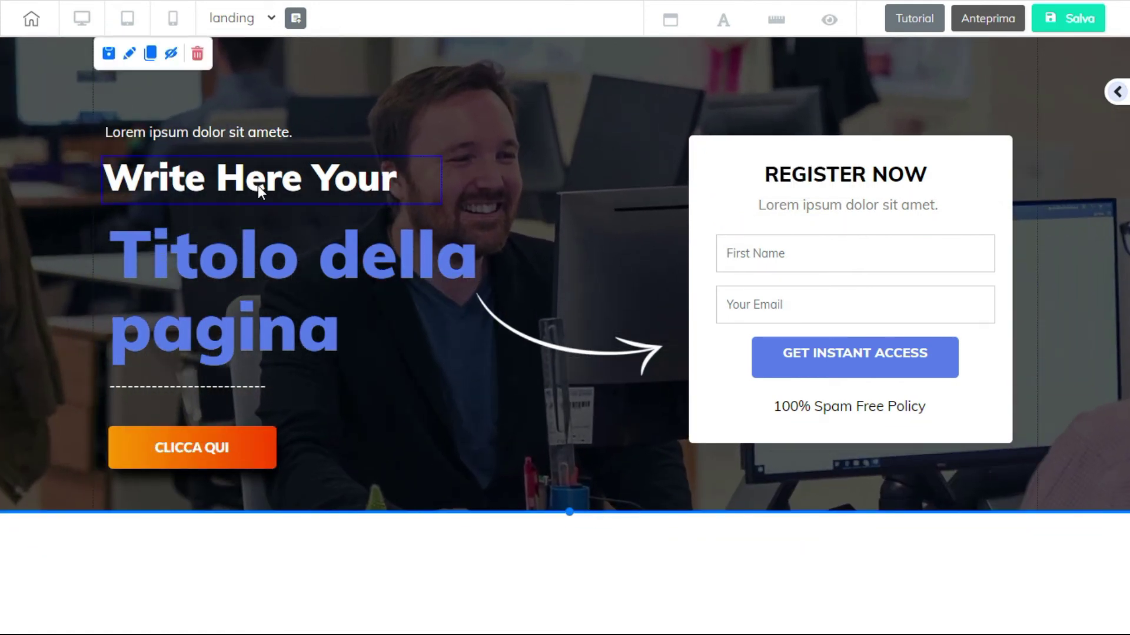
Open the whole panel's settings, examine its height and minimum height options under Dimensioni, and hide the sidebar
{"action": "left_click", "coordinate": [133, 54]}
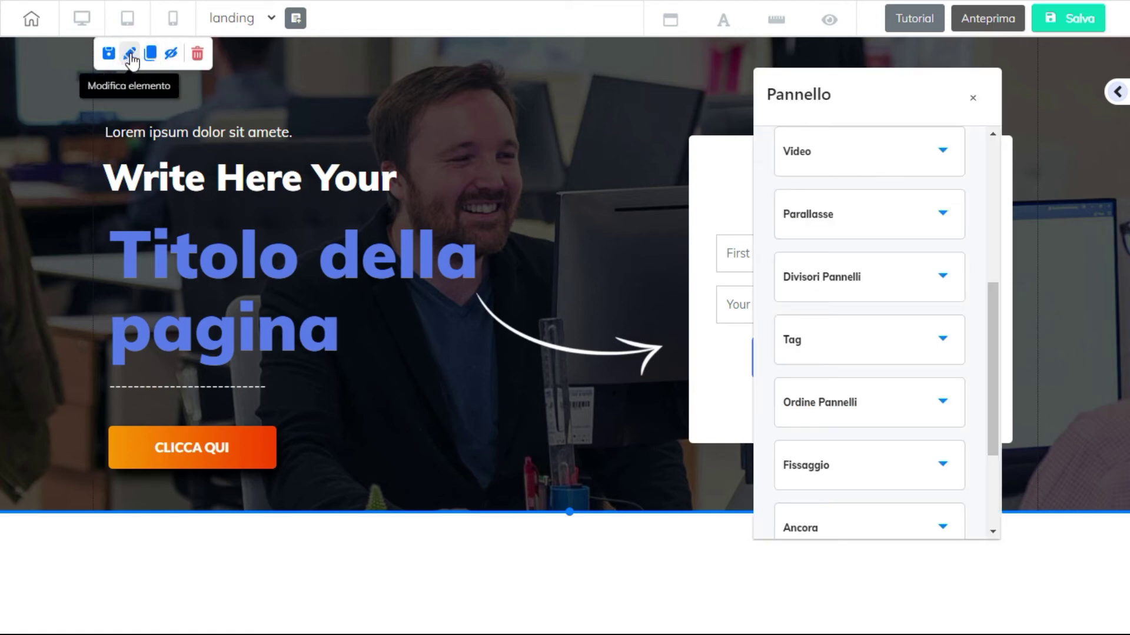
{"action": "left_click", "coordinate": [1117, 92]}
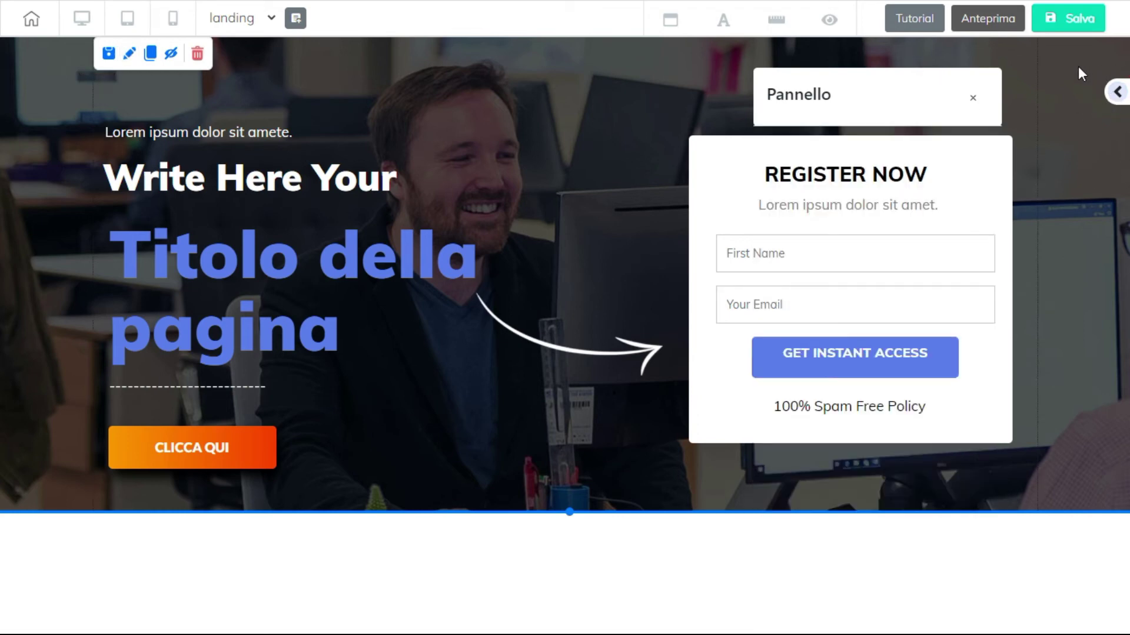
{"action": "left_click", "coordinate": [1116, 92]}
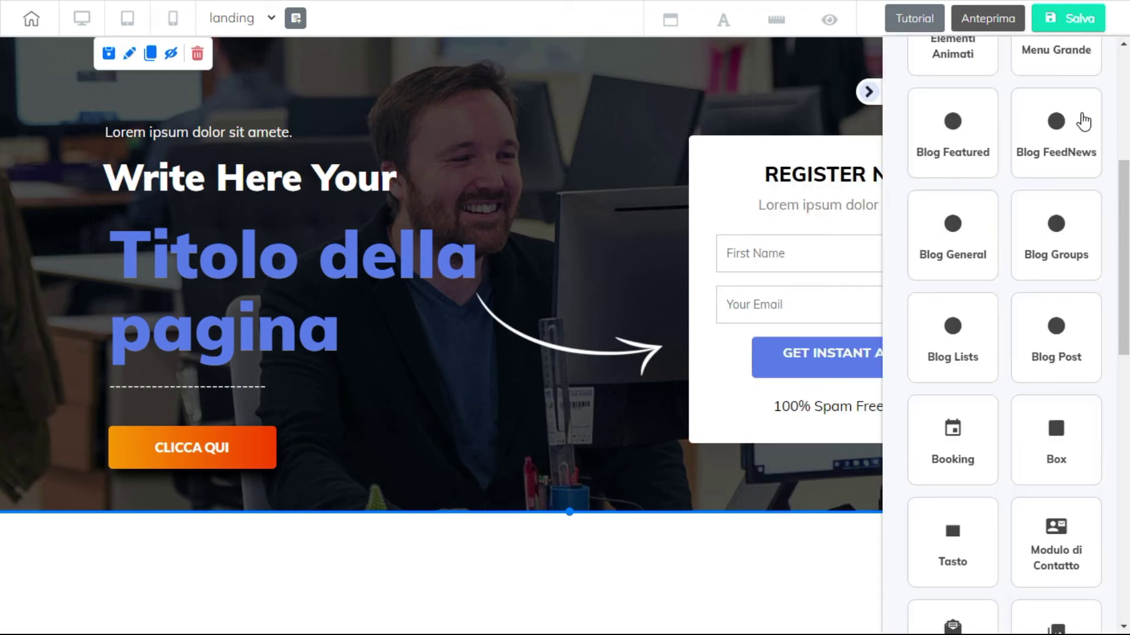
{"action": "left_click", "coordinate": [130, 54]}
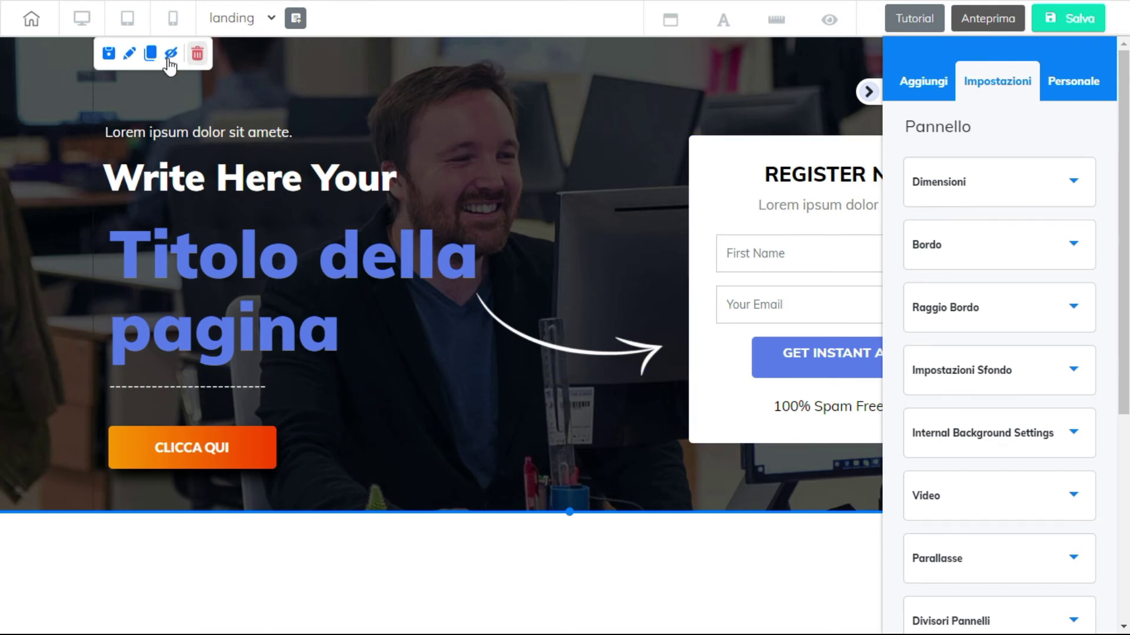
{"action": "left_click", "coordinate": [1078, 179]}
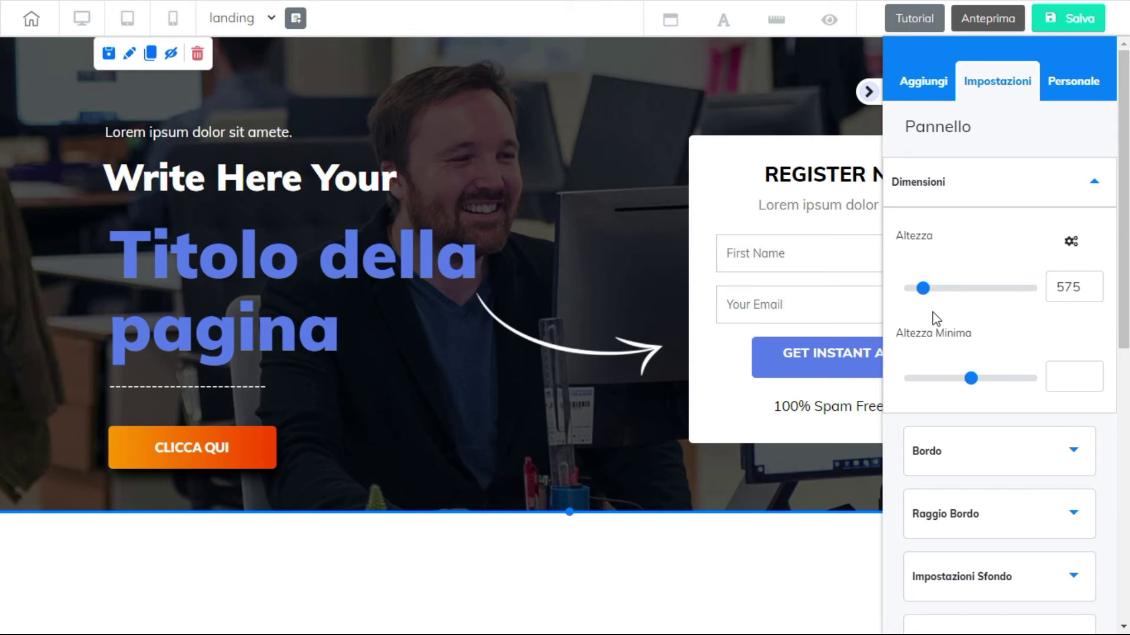
{"action": "scroll", "coordinate": [960, 357], "scroll_direction": "down", "scroll_amount": 3}
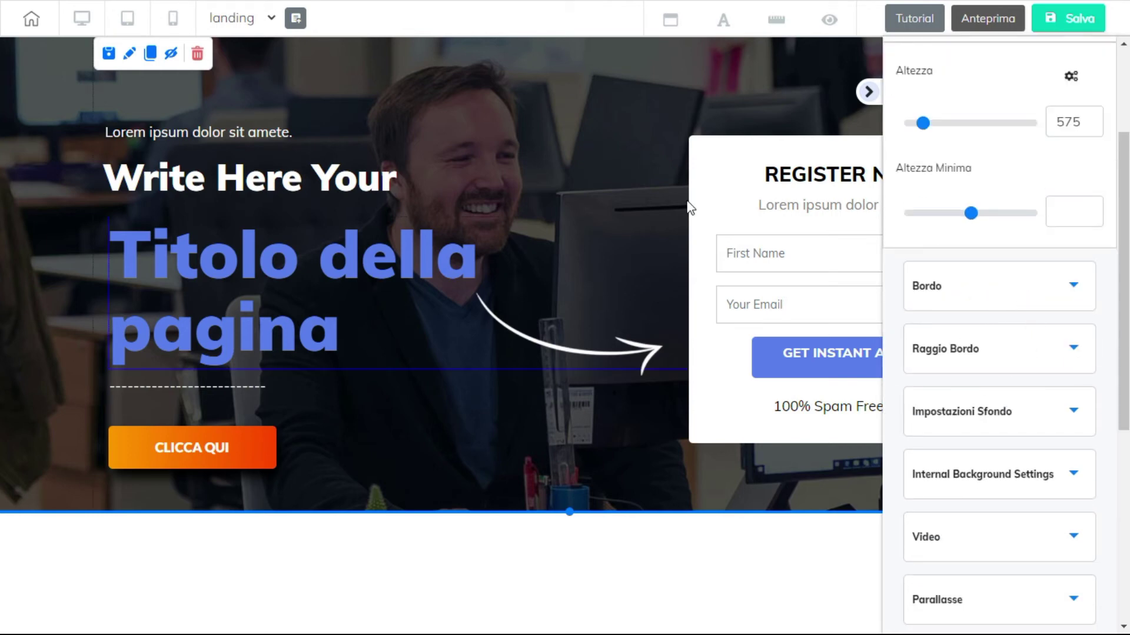
{"action": "left_click", "coordinate": [868, 91]}
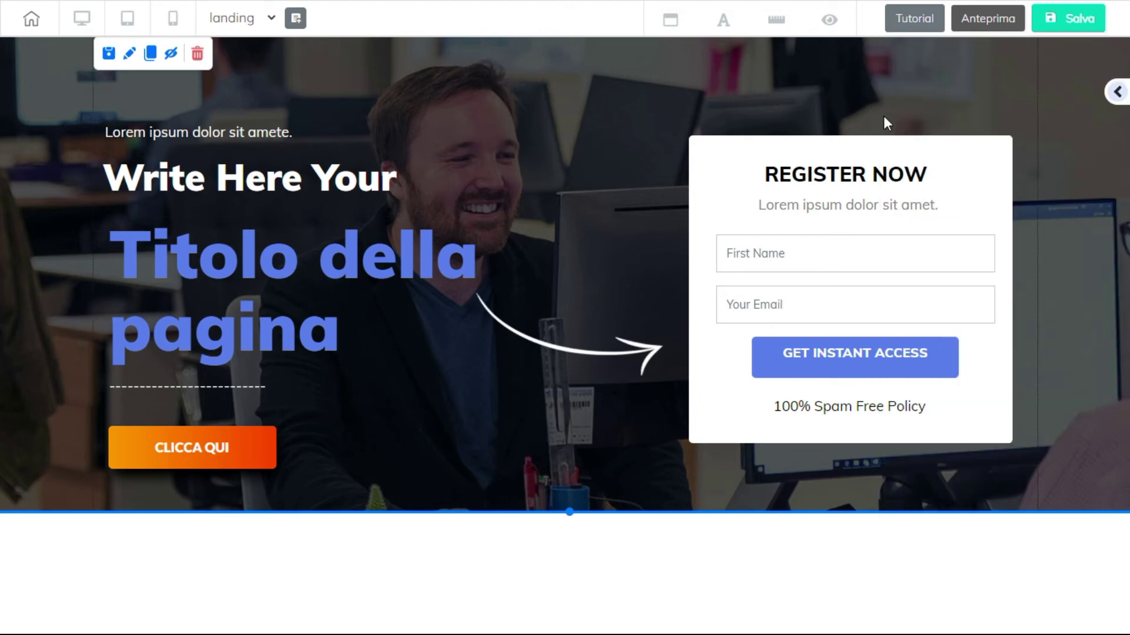
Reopen the sidebar and examine the whole library of page elements that can be added, from Testi to Webinar
{"action": "left_click", "coordinate": [1116, 92]}
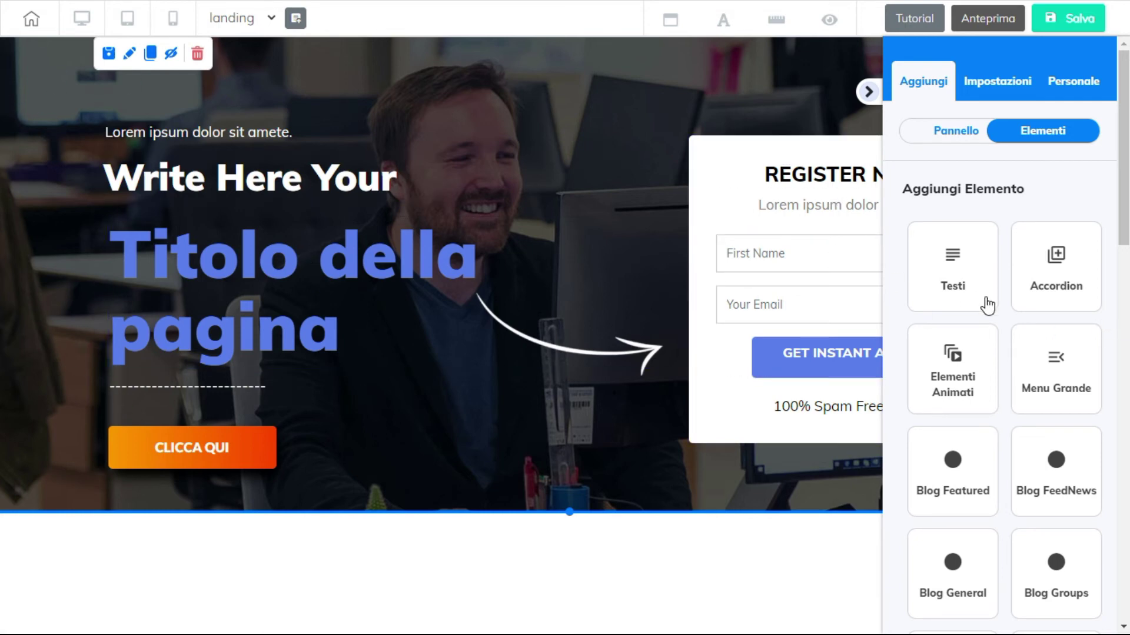
{"action": "scroll", "coordinate": [971, 312], "scroll_direction": "down", "scroll_amount": 3}
{"action": "scroll", "coordinate": [1062, 424], "scroll_direction": "down", "scroll_amount": 2}
{"action": "scroll", "coordinate": [1063, 424], "scroll_direction": "up", "scroll_amount": 5}
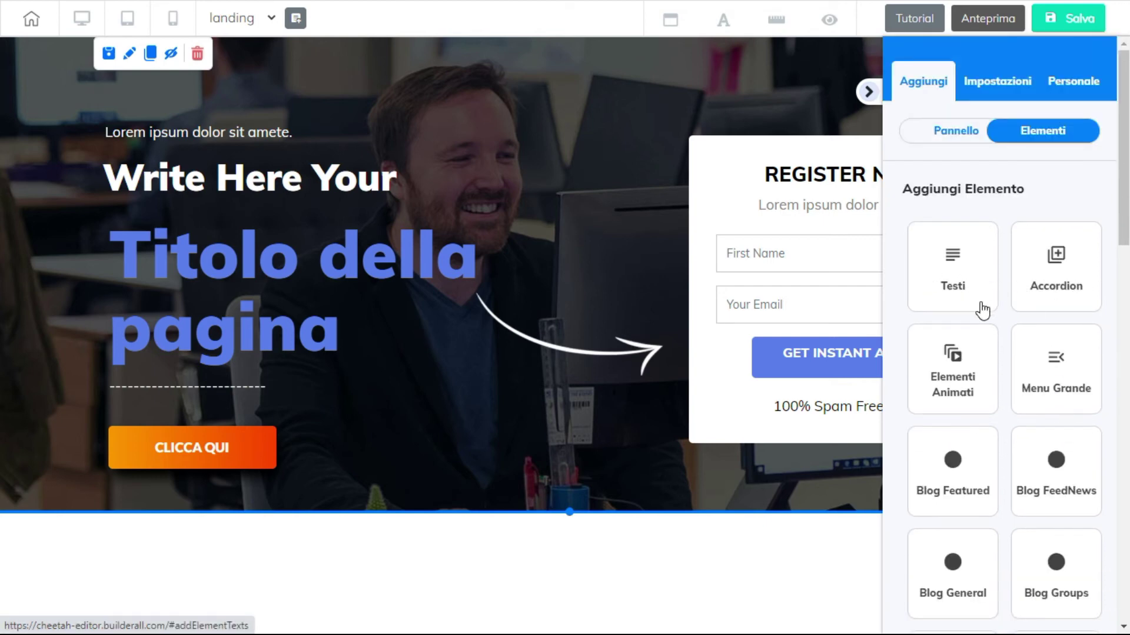
{"action": "scroll", "coordinate": [981, 388], "scroll_direction": "down", "scroll_amount": 5}
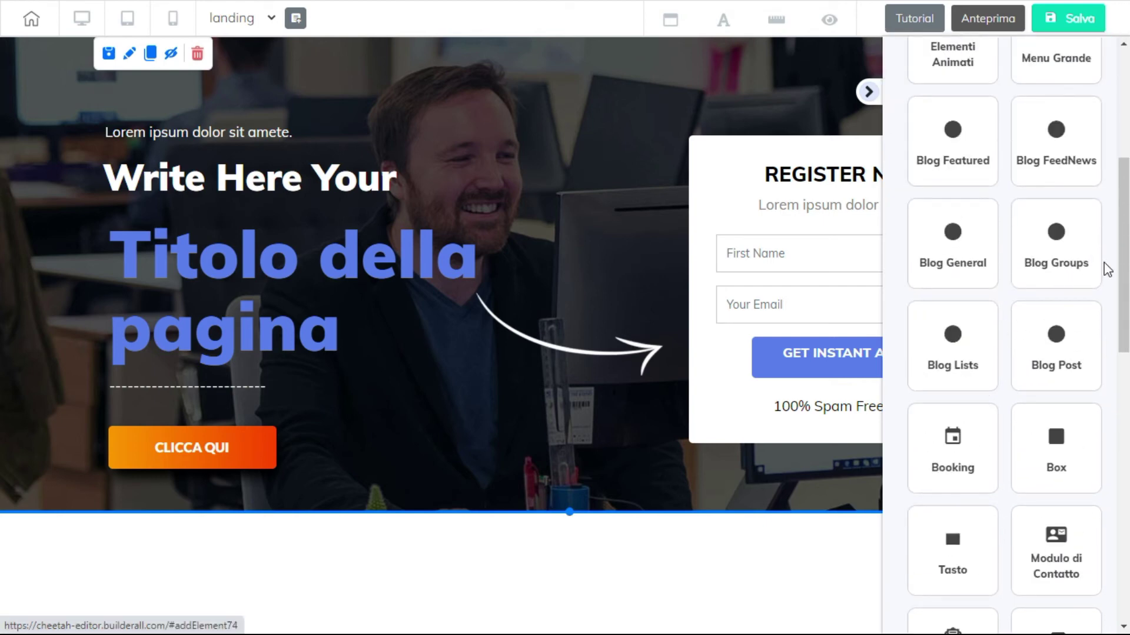
{"action": "scroll", "coordinate": [1105, 271], "scroll_direction": "down", "scroll_amount": 3}
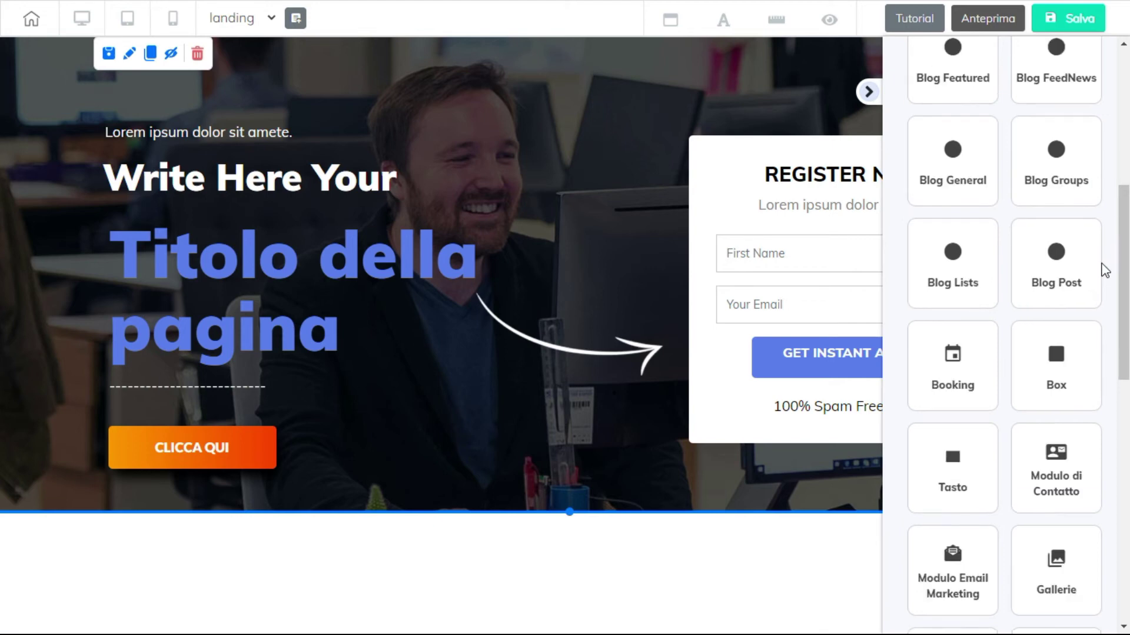
{"action": "scroll", "coordinate": [1046, 300], "scroll_direction": "down", "scroll_amount": 1}
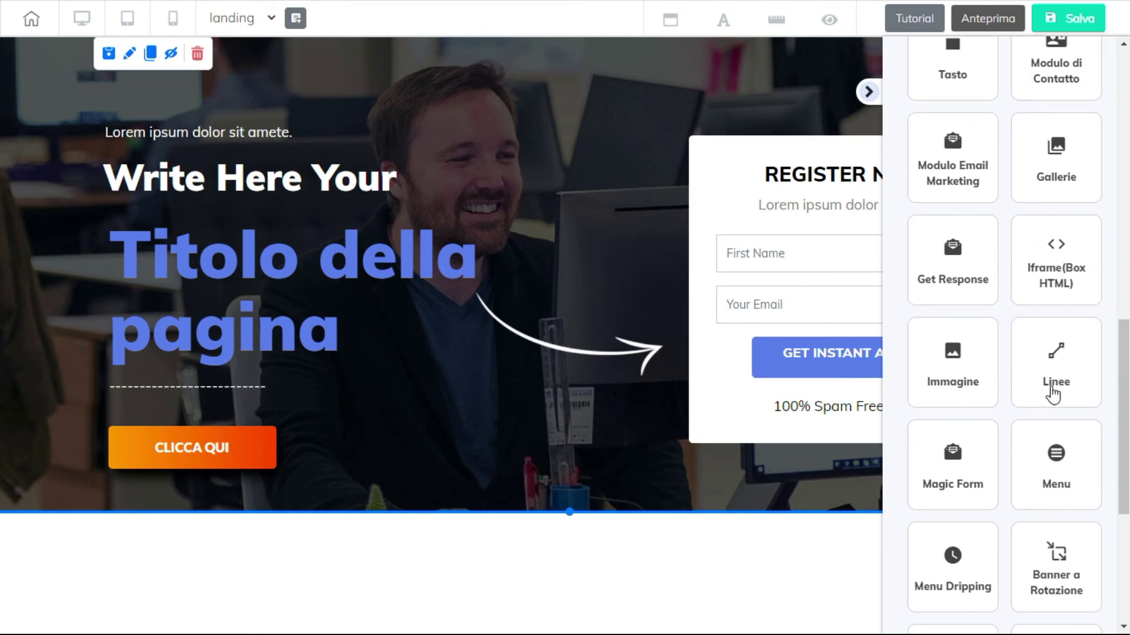
{"action": "scroll", "coordinate": [1053, 395], "scroll_direction": "down", "scroll_amount": 5}
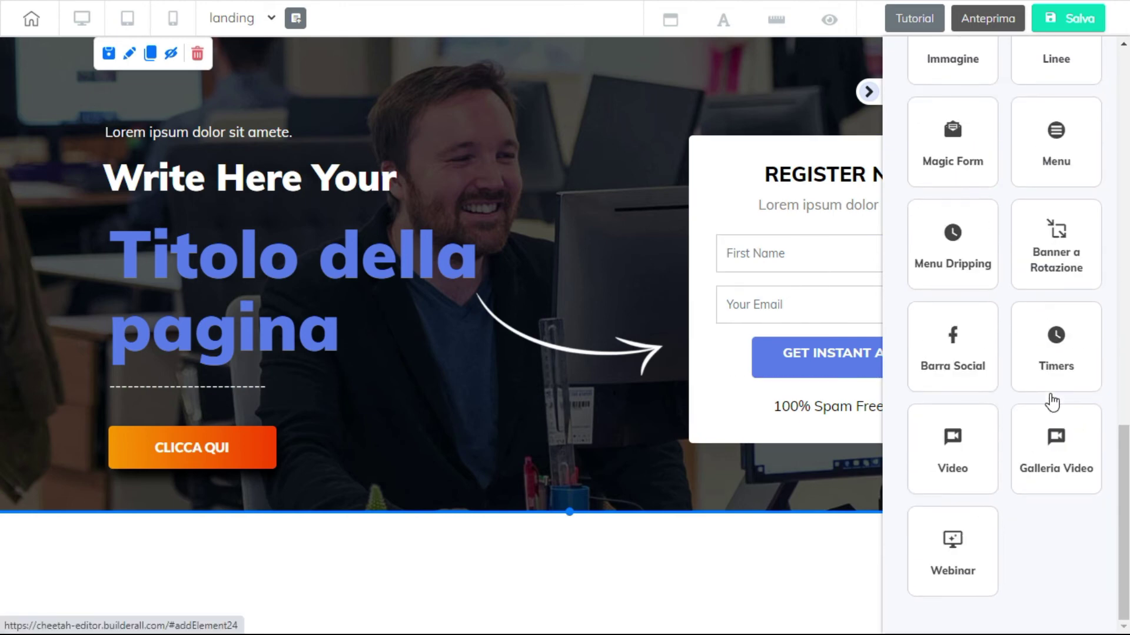
{"action": "scroll", "coordinate": [1053, 400], "scroll_direction": "up", "scroll_amount": 10}
Look through the 1° Blocco panel templates, then examine the full list of ready-made panel categories
{"action": "left_click", "coordinate": [963, 126]}
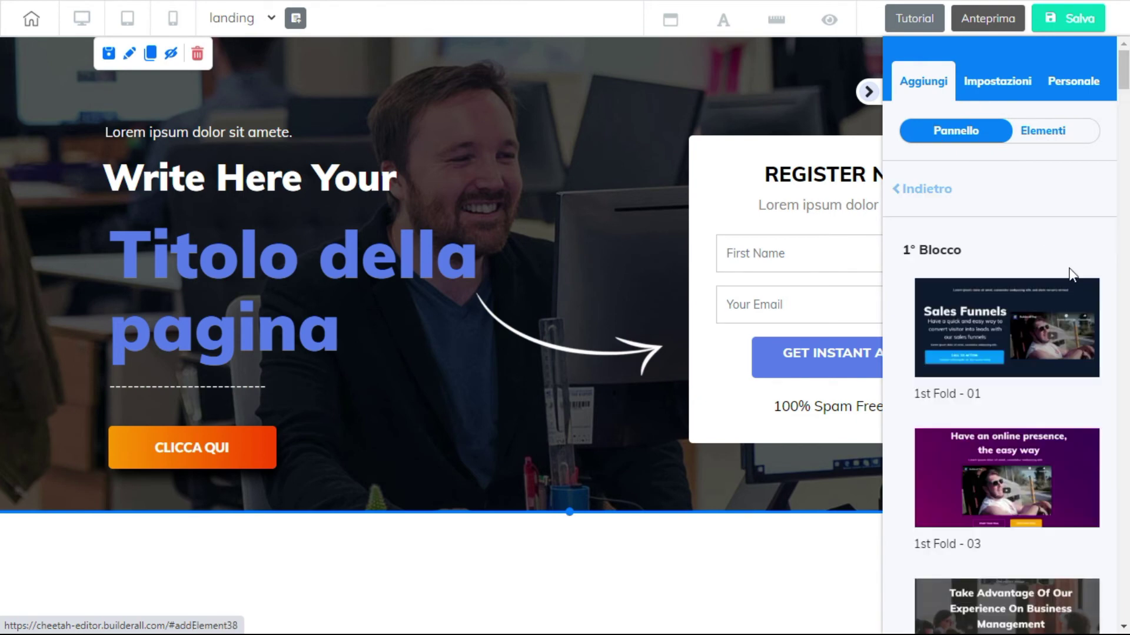
{"action": "scroll", "coordinate": [1070, 272], "scroll_direction": "down", "scroll_amount": 7}
{"action": "scroll", "coordinate": [1067, 267], "scroll_direction": "up", "scroll_amount": 7}
{"action": "left_click", "coordinate": [937, 200]}
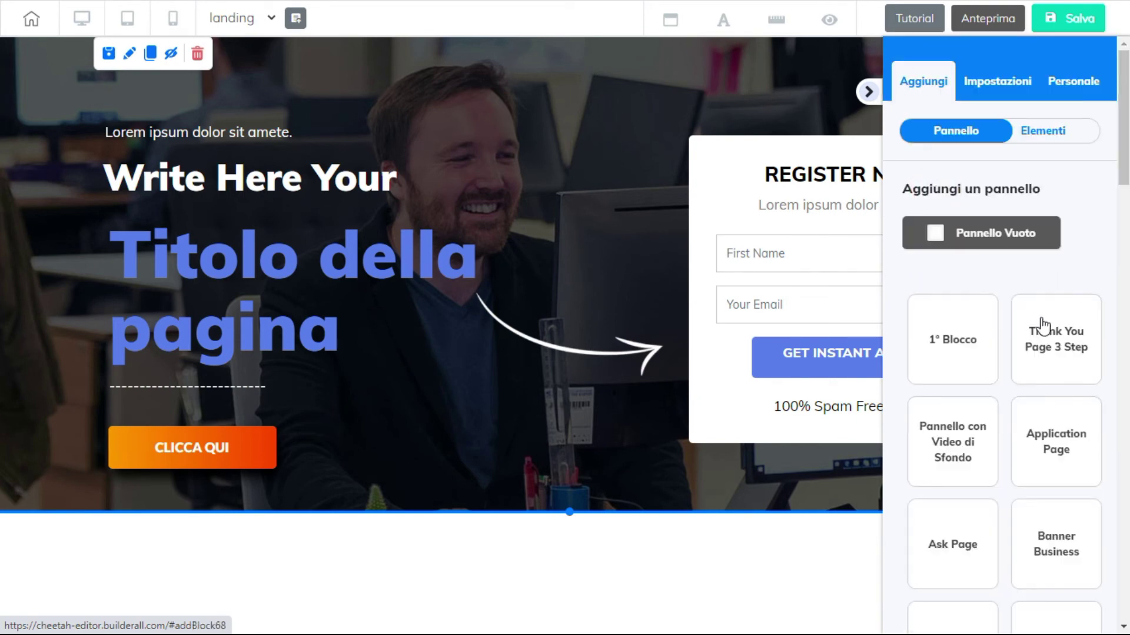
{"action": "scroll", "coordinate": [1047, 312], "scroll_direction": "down", "scroll_amount": 5}
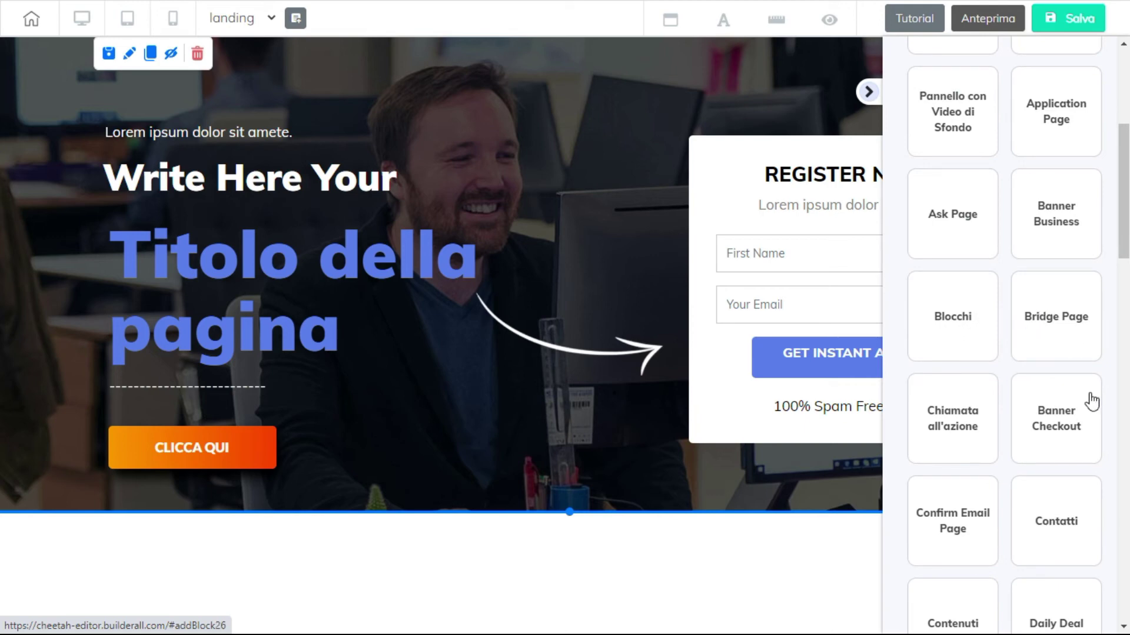
{"action": "scroll", "coordinate": [1092, 401], "scroll_direction": "down", "scroll_amount": 3}
{"action": "scroll", "coordinate": [1090, 398], "scroll_direction": "down", "scroll_amount": 3}
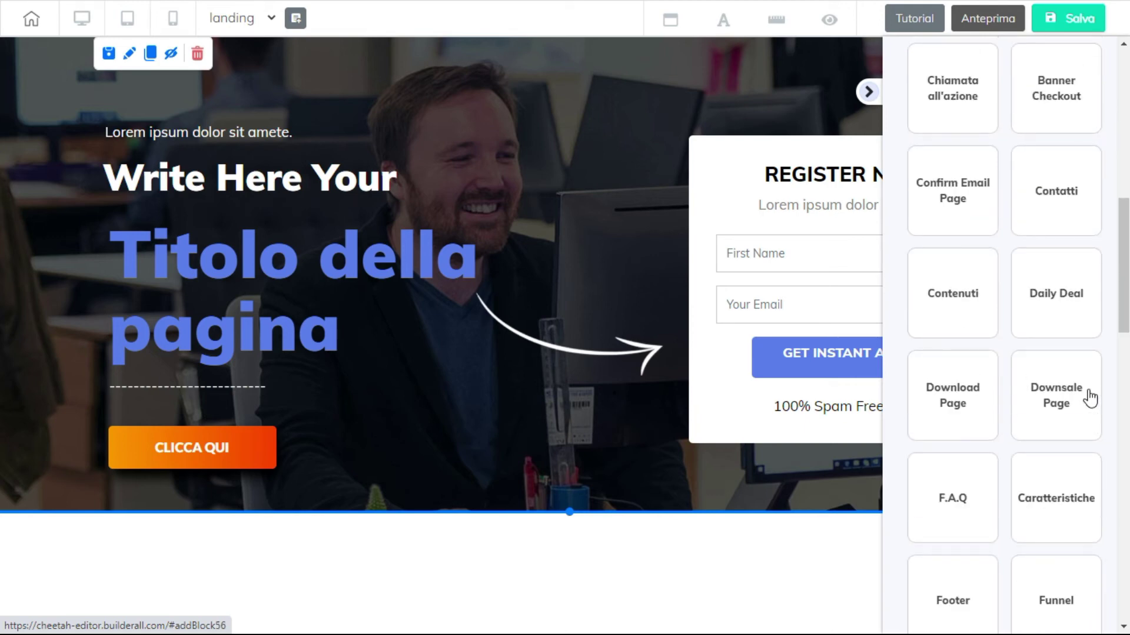
{"action": "scroll", "coordinate": [1090, 398], "scroll_direction": "down", "scroll_amount": 3}
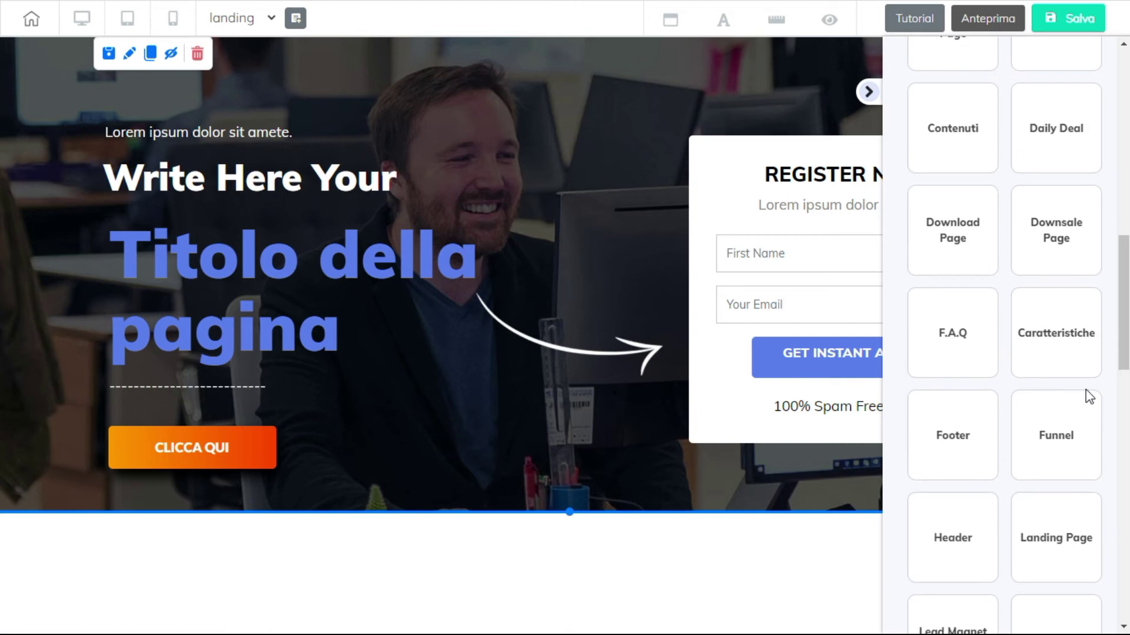
{"action": "scroll", "coordinate": [1080, 397], "scroll_direction": "down", "scroll_amount": 2}
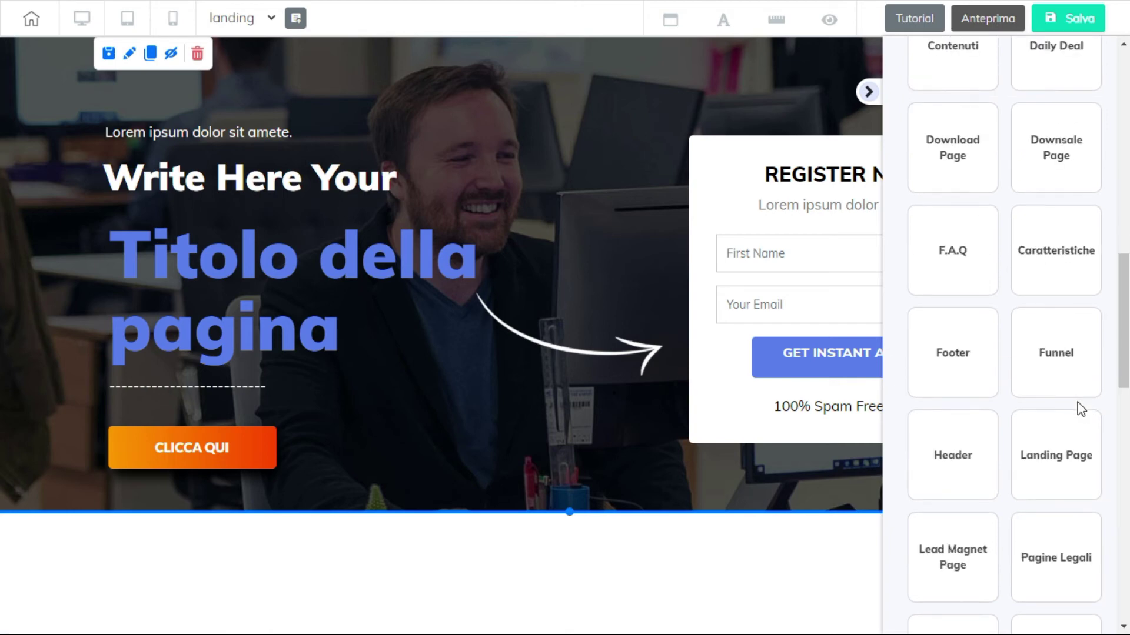
{"action": "scroll", "coordinate": [1082, 408], "scroll_direction": "down", "scroll_amount": 3}
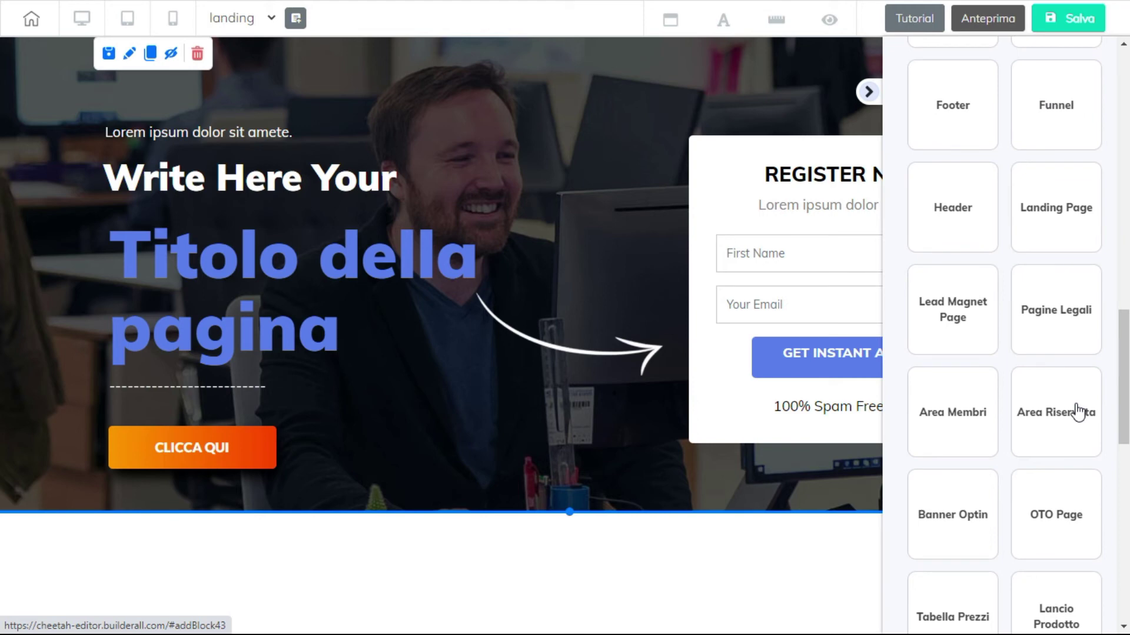
{"action": "scroll", "coordinate": [1077, 411], "scroll_direction": "down", "scroll_amount": 2}
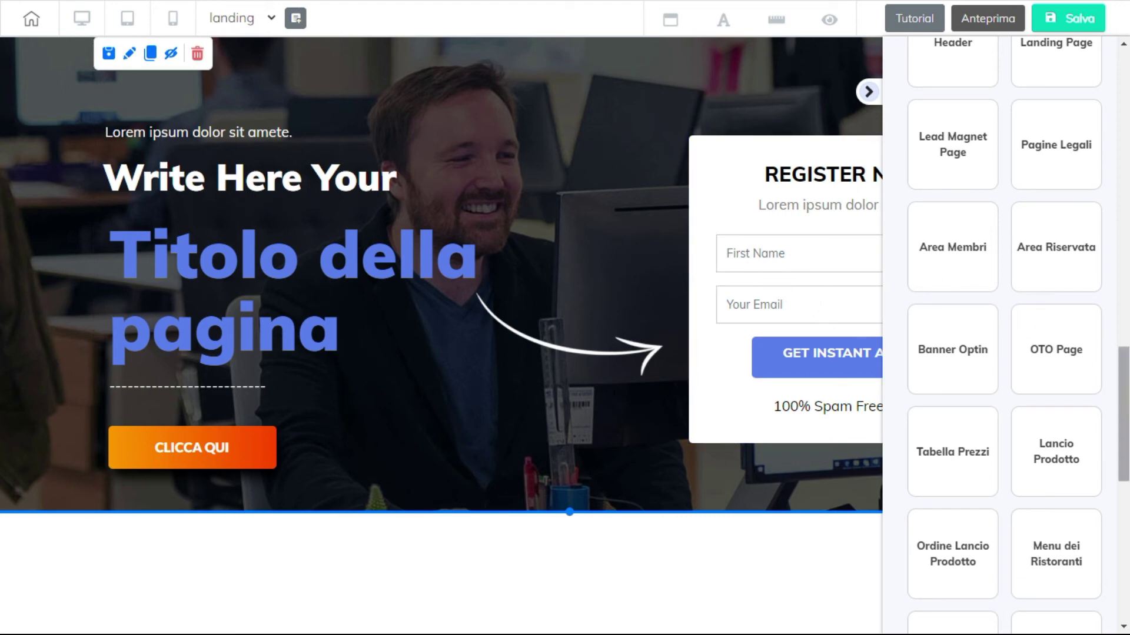
{"action": "scroll", "coordinate": [1126, 432], "scroll_direction": "down", "scroll_amount": 3}
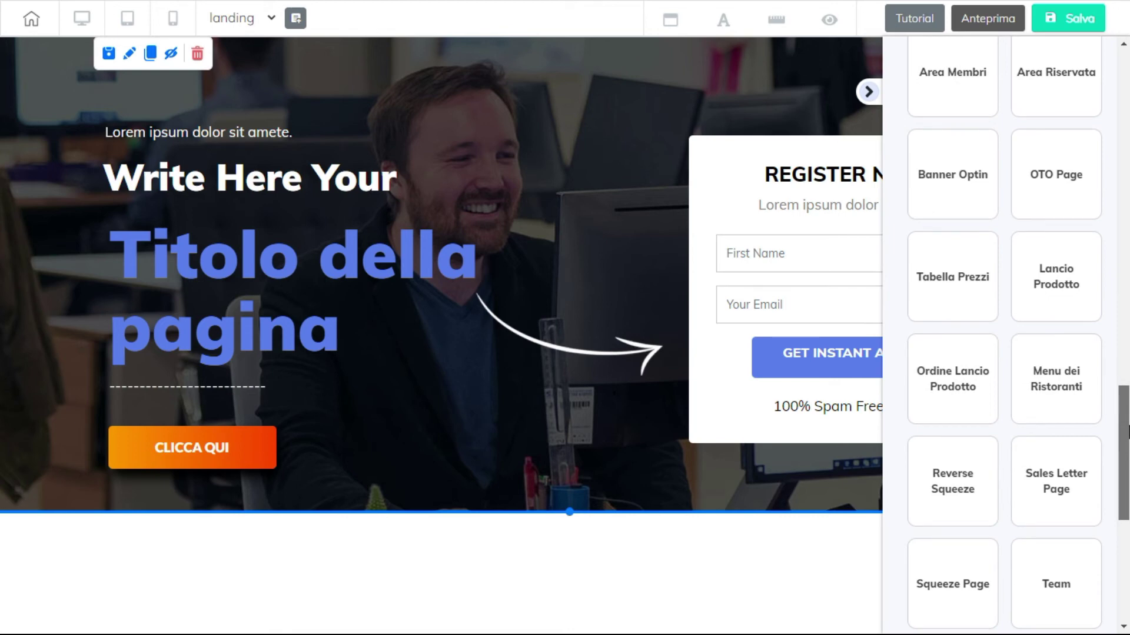
{"action": "scroll", "coordinate": [1127, 432], "scroll_direction": "down", "scroll_amount": 3}
{"action": "scroll", "coordinate": [1127, 432], "scroll_direction": "up", "scroll_amount": 12}
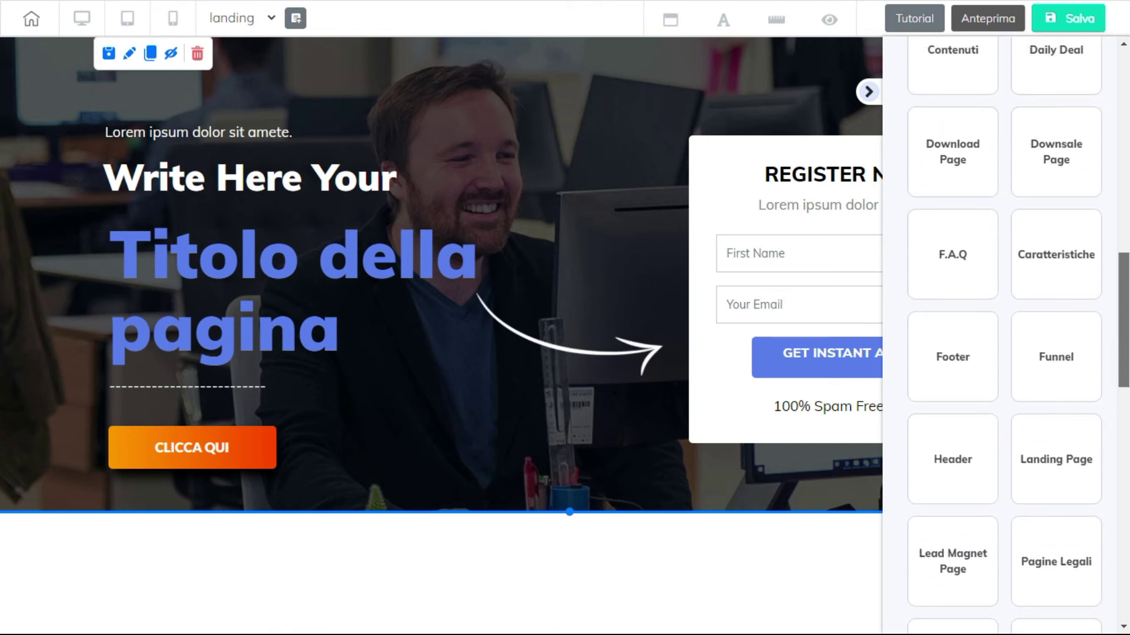
Add the Contents - 07 panel from the Contenuti category below the first panel and select its LOREM IPSUM heading
{"action": "scroll", "coordinate": [958, 194], "scroll_direction": "up", "scroll_amount": 3}
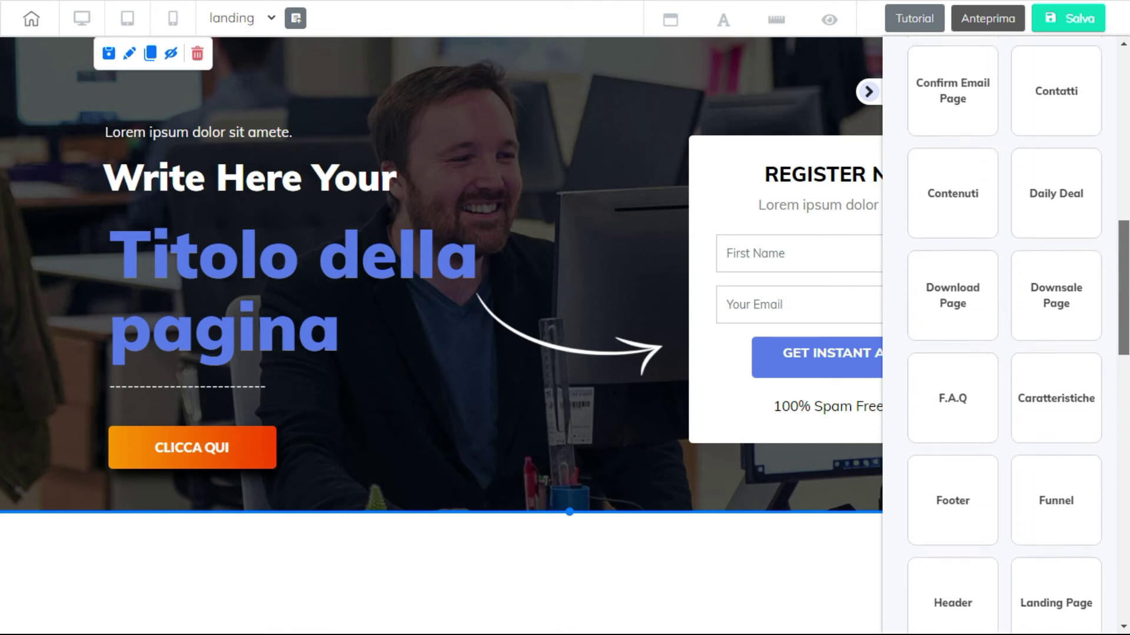
{"action": "left_click", "coordinate": [951, 207]}
{"action": "scroll", "coordinate": [1100, 418], "scroll_direction": "down", "scroll_amount": 1}
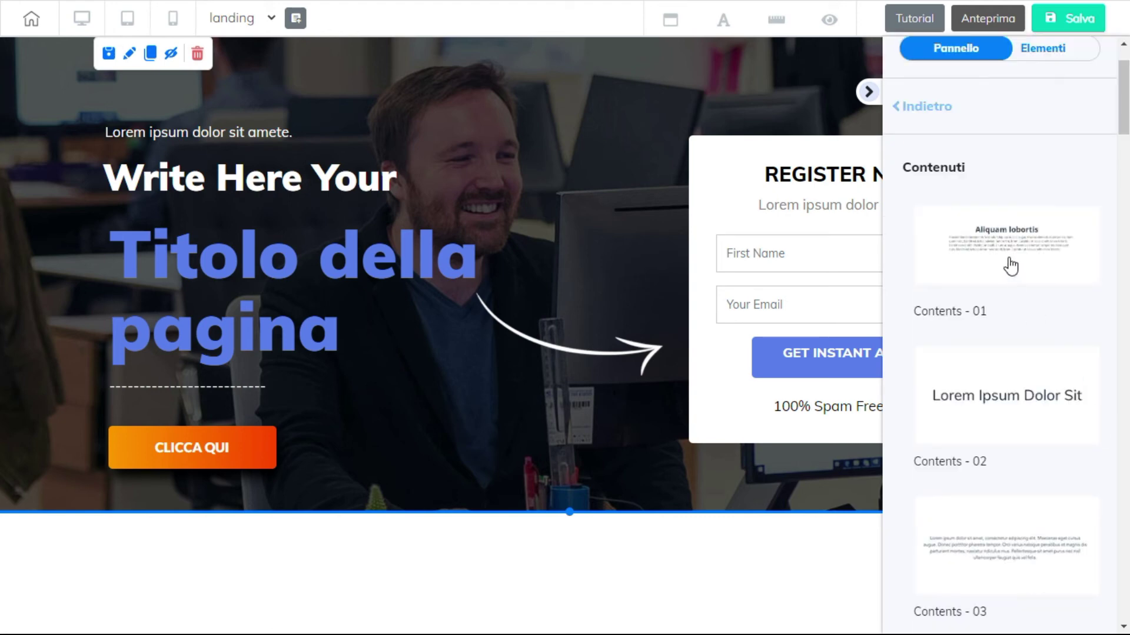
{"action": "scroll", "coordinate": [1010, 266], "scroll_direction": "down", "scroll_amount": 6}
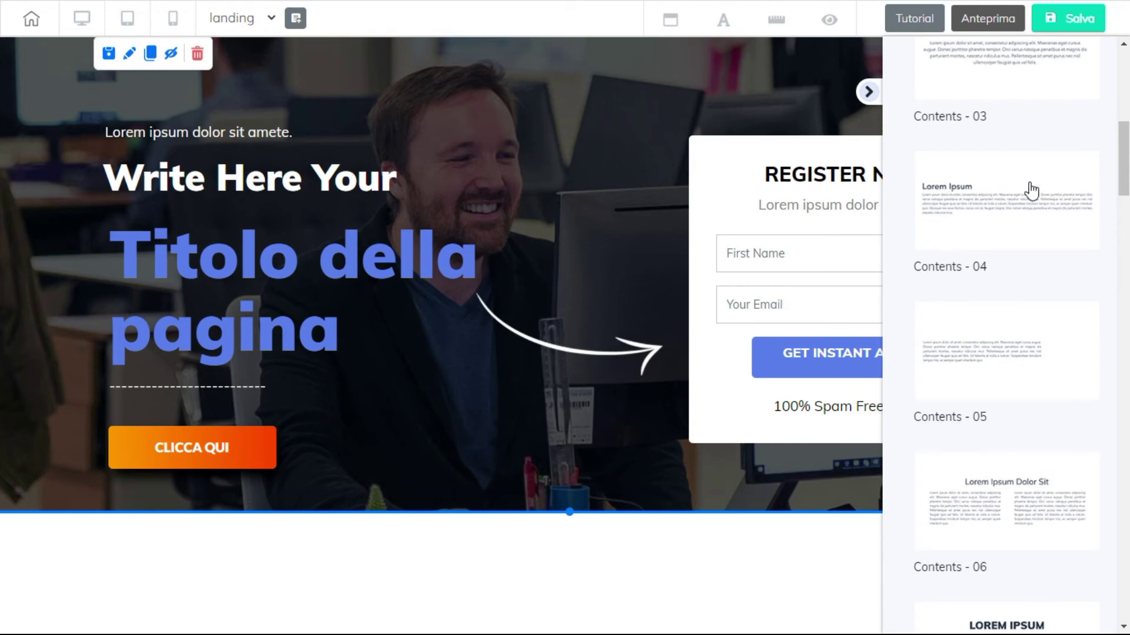
{"action": "scroll", "coordinate": [1000, 200], "scroll_direction": "down", "scroll_amount": 4}
{"action": "scroll", "coordinate": [1056, 300], "scroll_direction": "down", "scroll_amount": 2}
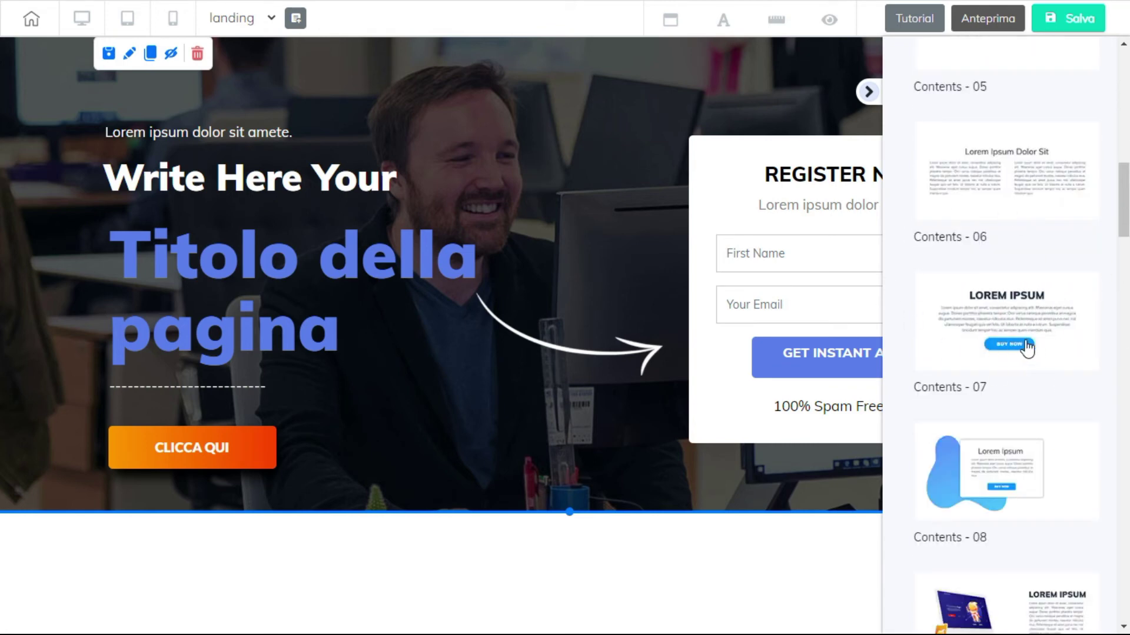
{"action": "scroll", "coordinate": [989, 453], "scroll_direction": "down", "scroll_amount": 3}
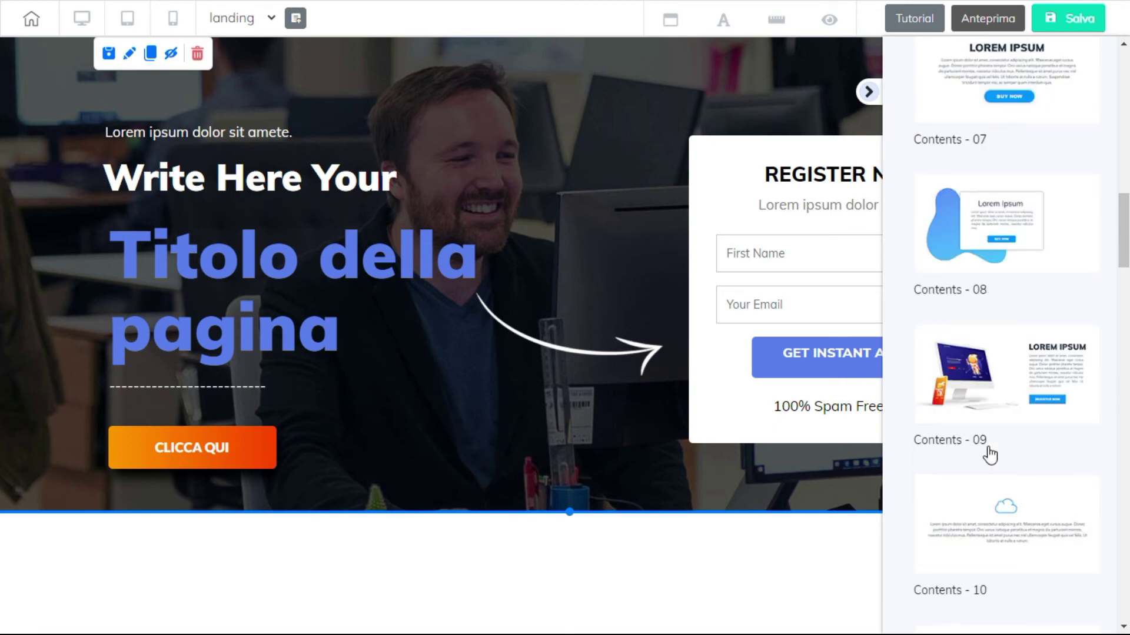
{"action": "scroll", "coordinate": [989, 453], "scroll_direction": "up", "scroll_amount": 3}
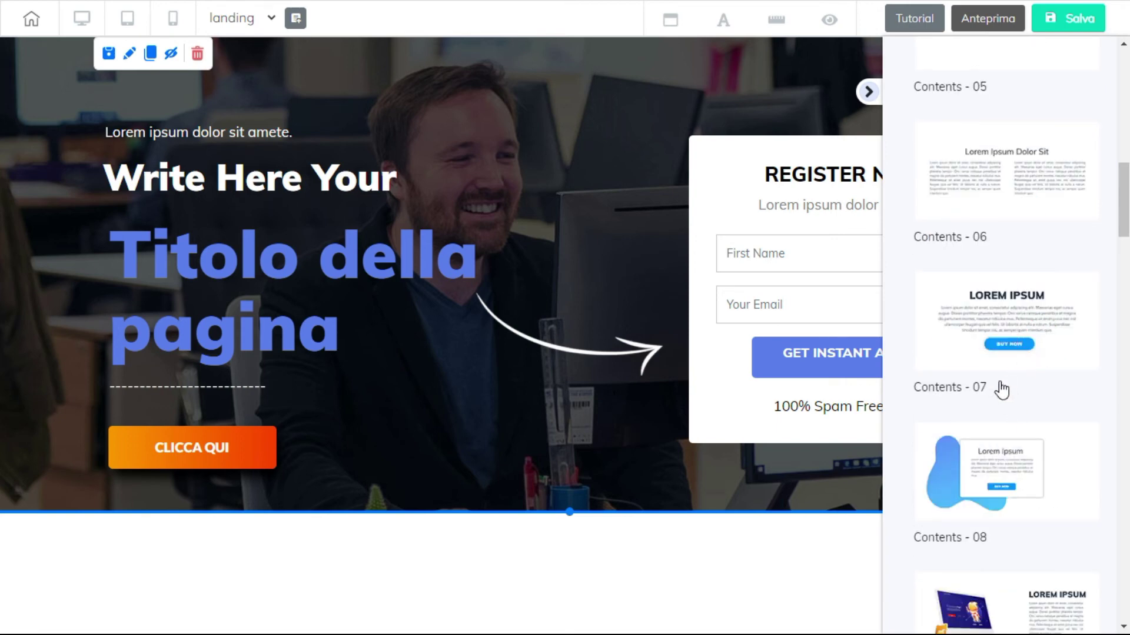
{"action": "left_click", "coordinate": [1009, 332]}
{"action": "scroll", "coordinate": [628, 366], "scroll_direction": "down", "scroll_amount": 4}
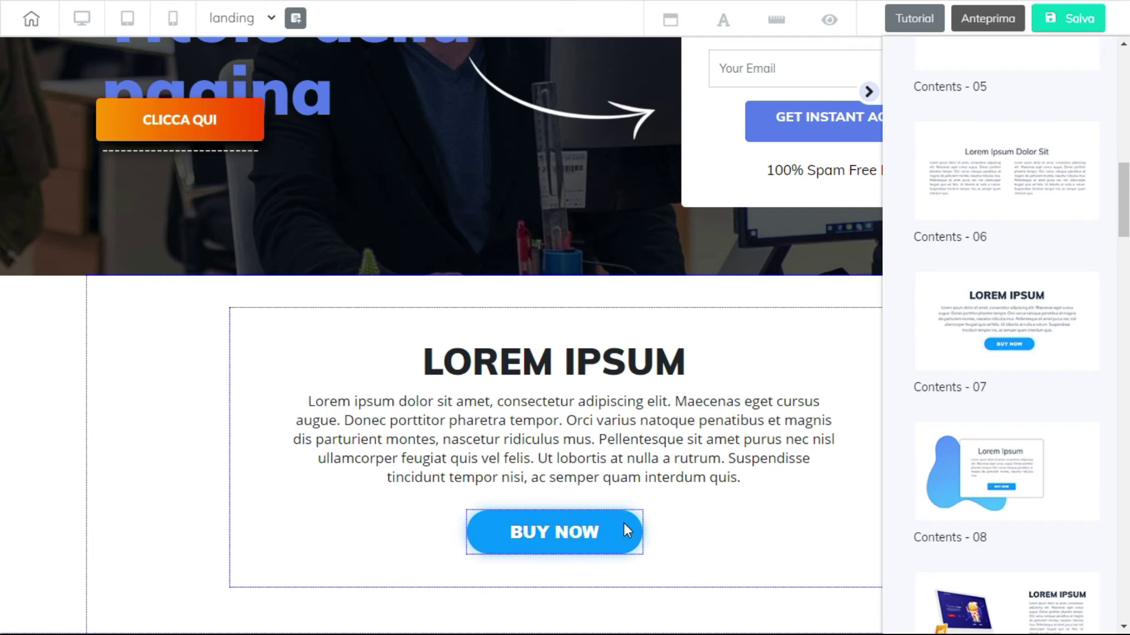
{"action": "left_click", "coordinate": [567, 357]}
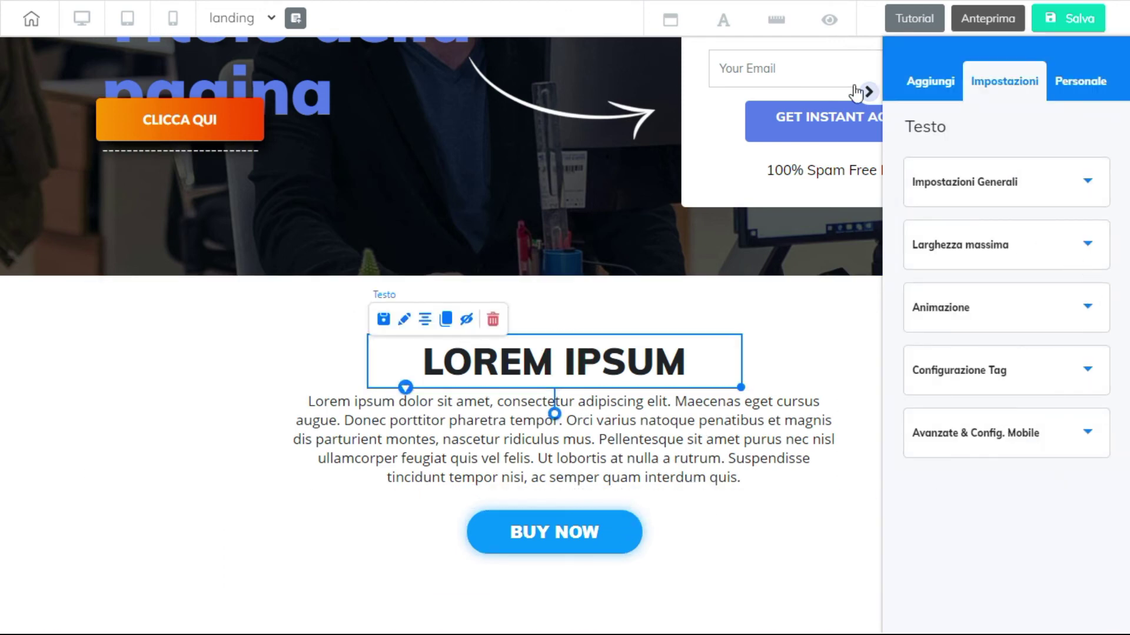
Return to the list of panel categories and open the Footer templates
{"action": "left_click", "coordinate": [927, 85]}
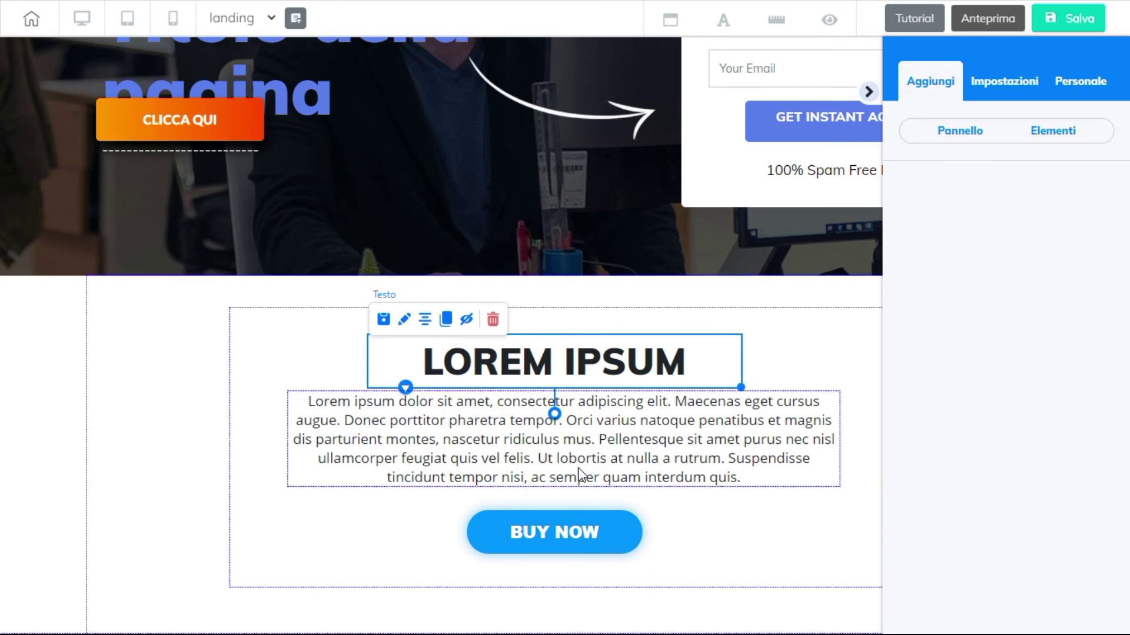
{"action": "left_click", "coordinate": [929, 137]}
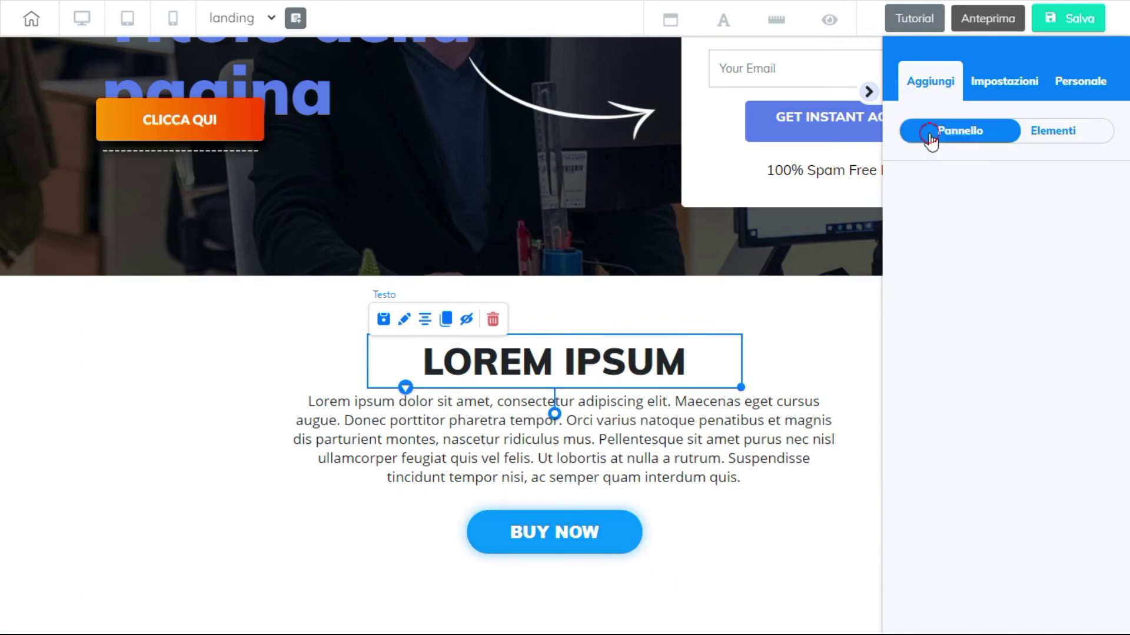
{"action": "scroll", "coordinate": [1069, 329], "scroll_direction": "down", "scroll_amount": 6}
{"action": "scroll", "coordinate": [1062, 376], "scroll_direction": "up", "scroll_amount": 6}
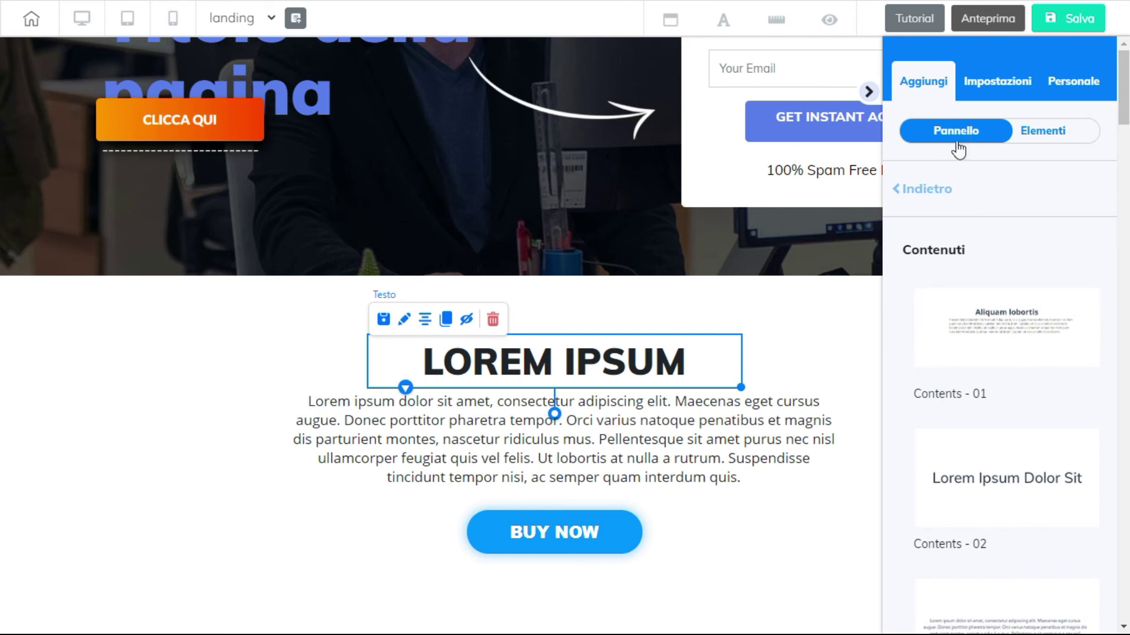
{"action": "left_click", "coordinate": [944, 194]}
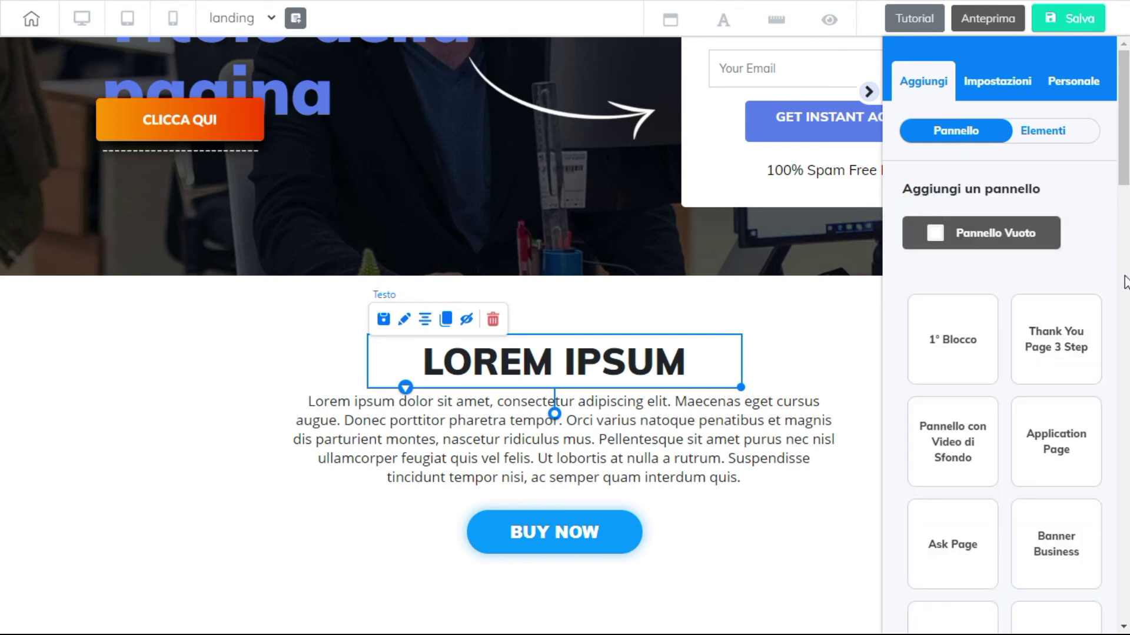
{"action": "scroll", "coordinate": [1074, 396], "scroll_direction": "down", "scroll_amount": 10}
{"action": "scroll", "coordinate": [1078, 438], "scroll_direction": "down", "scroll_amount": 5}
{"action": "scroll", "coordinate": [1008, 441], "scroll_direction": "up", "scroll_amount": 4}
{"action": "left_click", "coordinate": [948, 190]}
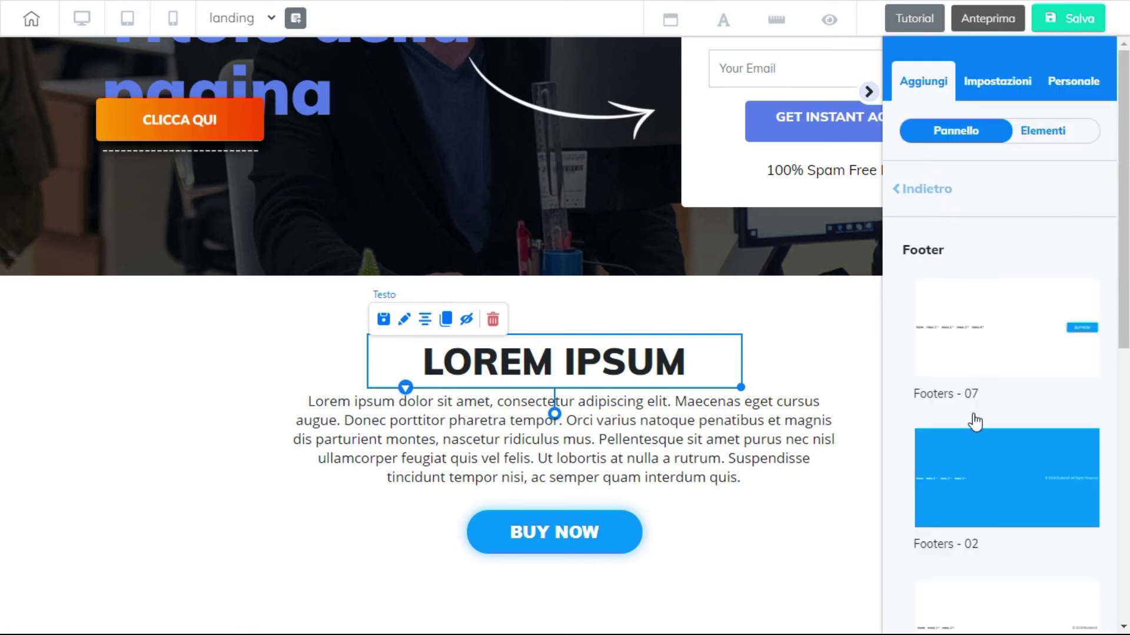
Add the Express Footer template beneath the LOREM IPSUM content panel
{"action": "scroll", "coordinate": [1039, 462], "scroll_direction": "down", "scroll_amount": 9}
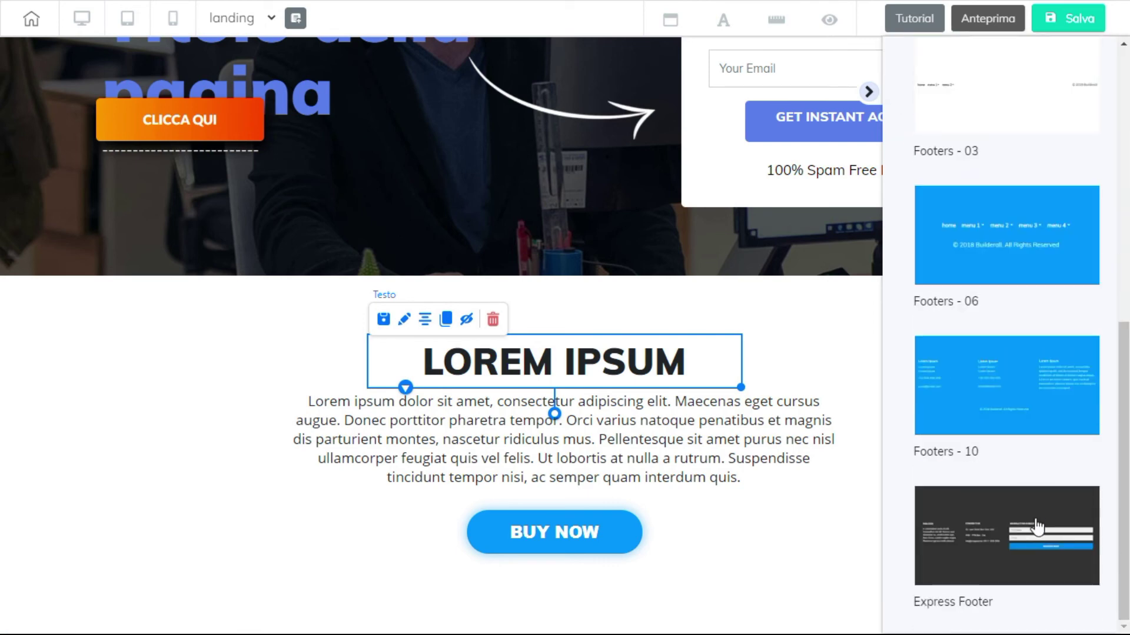
{"action": "left_click_drag", "start_coordinate": [981, 571], "coordinate": [1008, 550]}
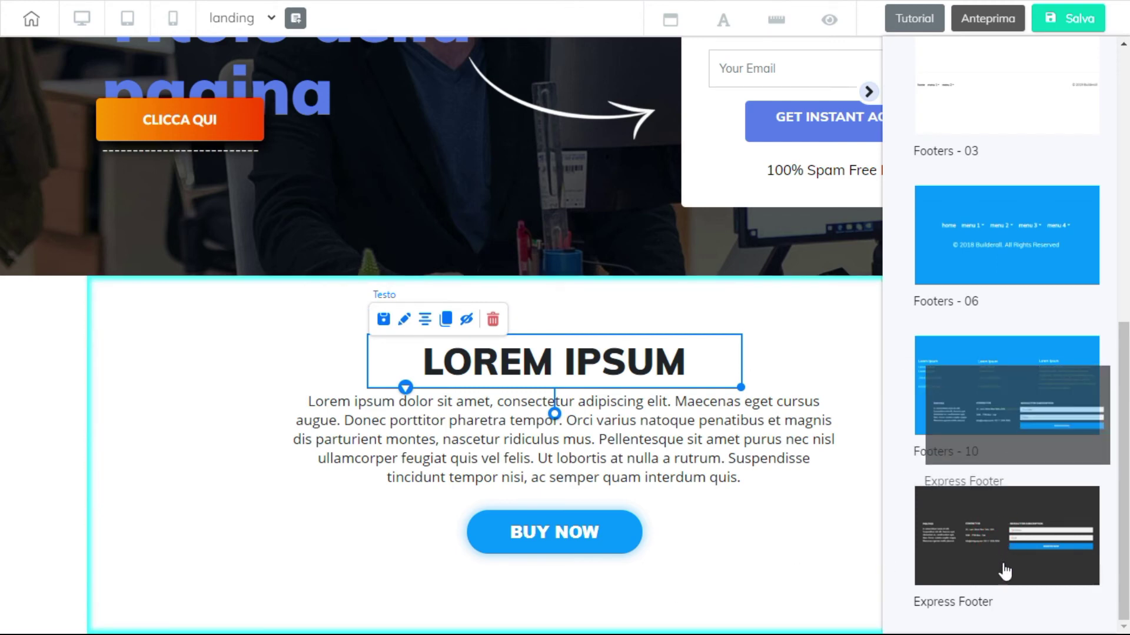
{"action": "left_click_drag", "start_coordinate": [1063, 352], "coordinate": [1019, 466]}
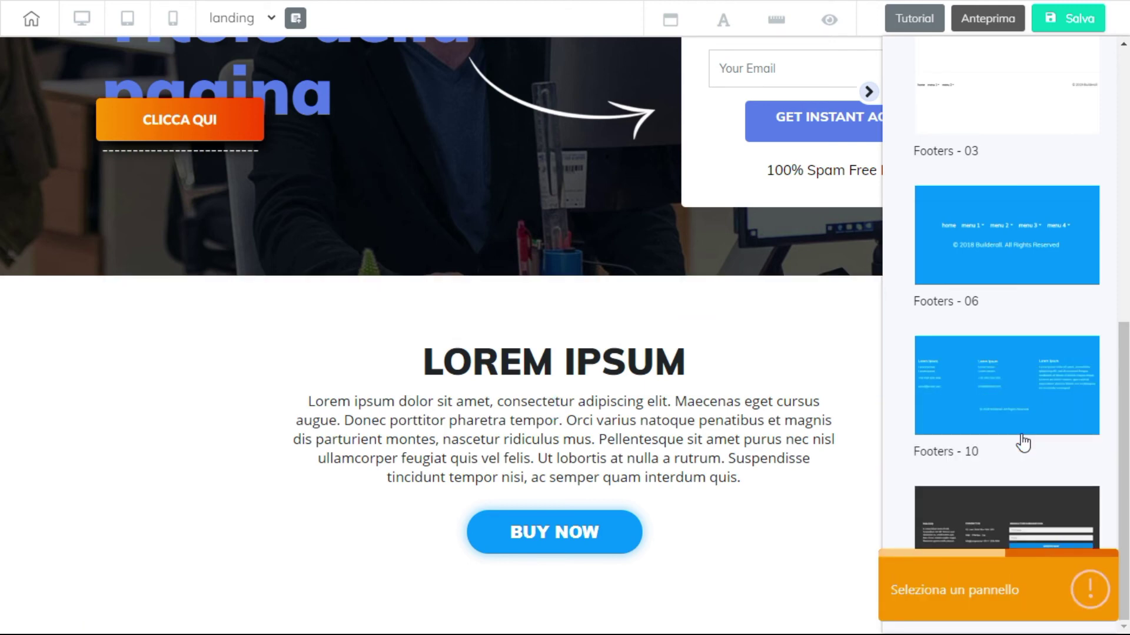
Delete the duplicate Express Footer panel so that only one footer remains on the page
{"action": "scroll", "coordinate": [767, 383], "scroll_direction": "down", "scroll_amount": 8}
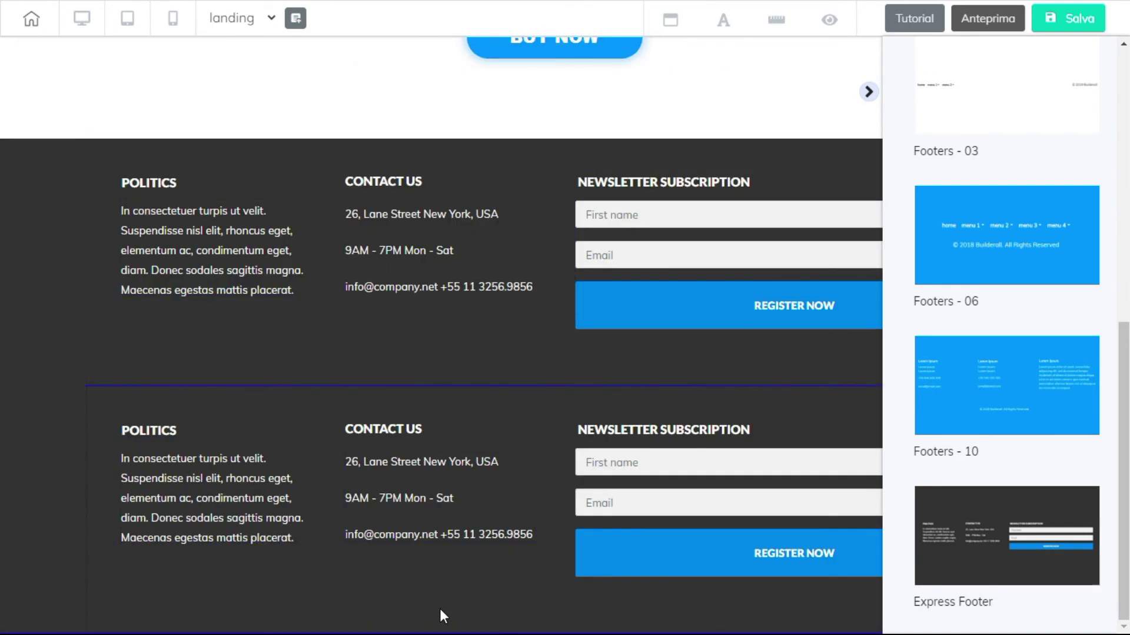
{"action": "left_click", "coordinate": [193, 334]}
{"action": "left_click", "coordinate": [191, 157]}
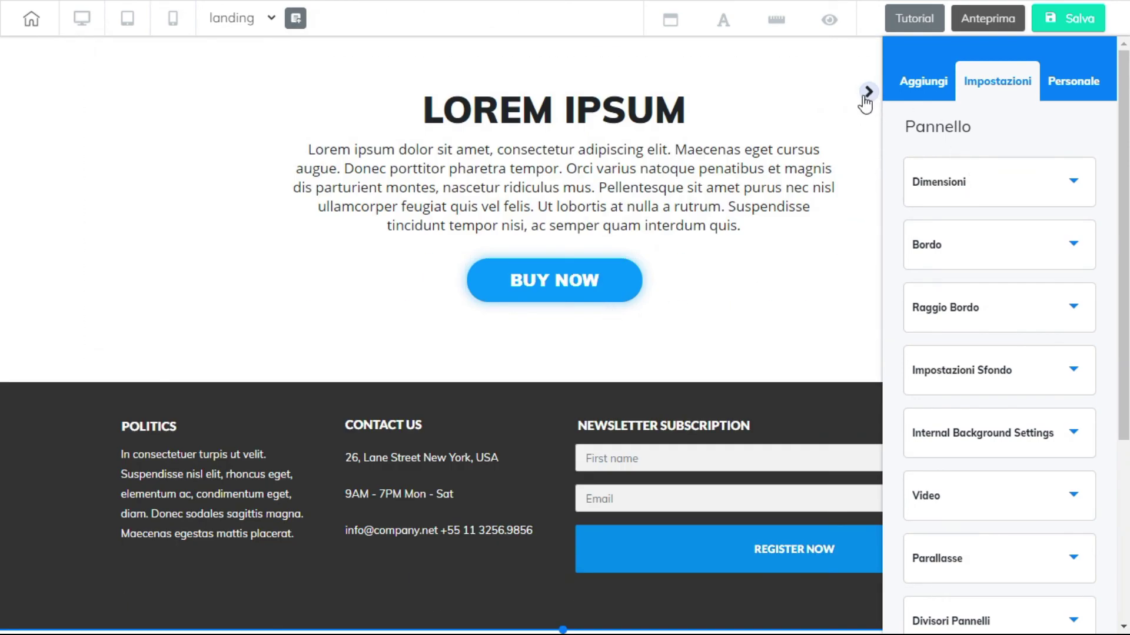
Hide the settings sidebar and select the remaining dark footer panel
{"action": "left_click", "coordinate": [865, 103]}
{"action": "left_click", "coordinate": [250, 442]}
{"action": "left_click", "coordinate": [331, 396]}
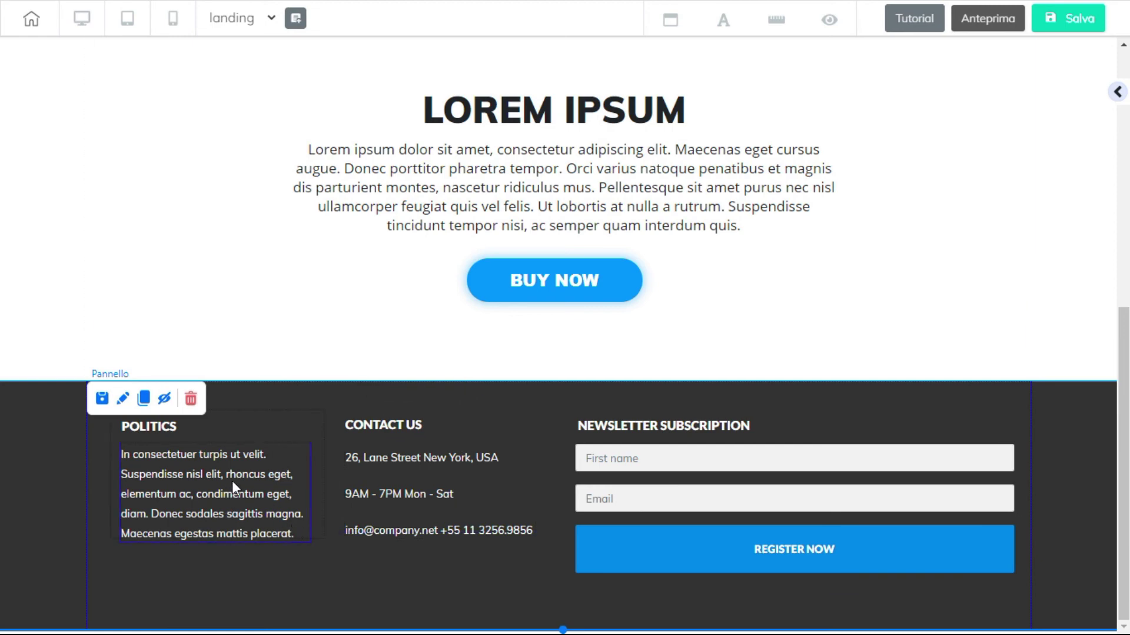
Delete the Modulo Mailing Boss form with the name and email fields from the footer
{"action": "left_click", "coordinate": [980, 447]}
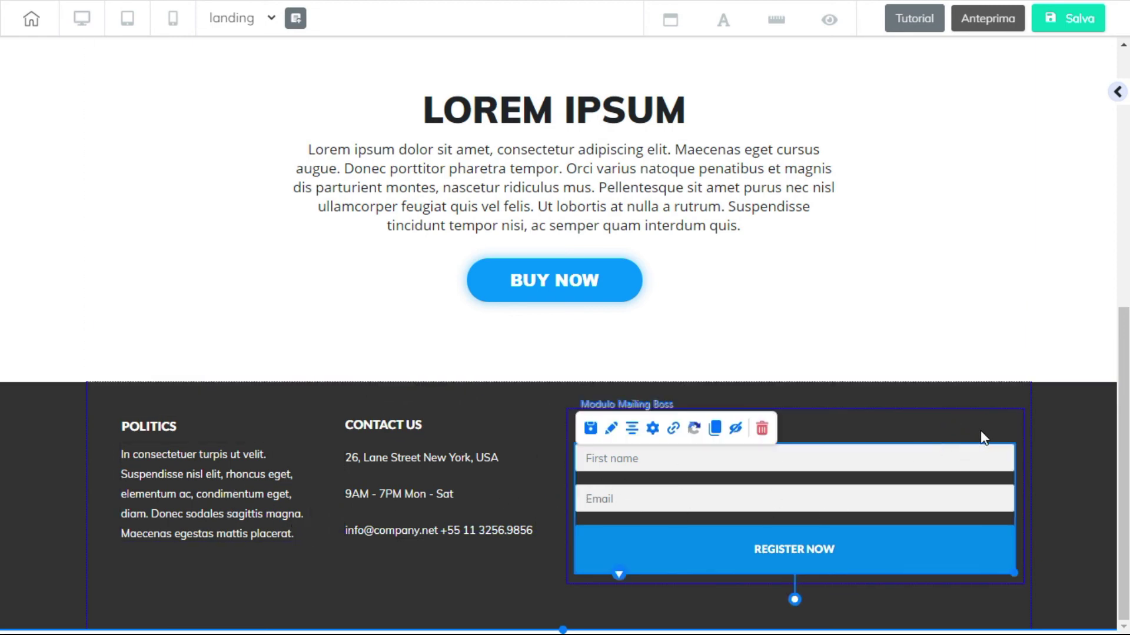
{"action": "left_click", "coordinate": [762, 428]}
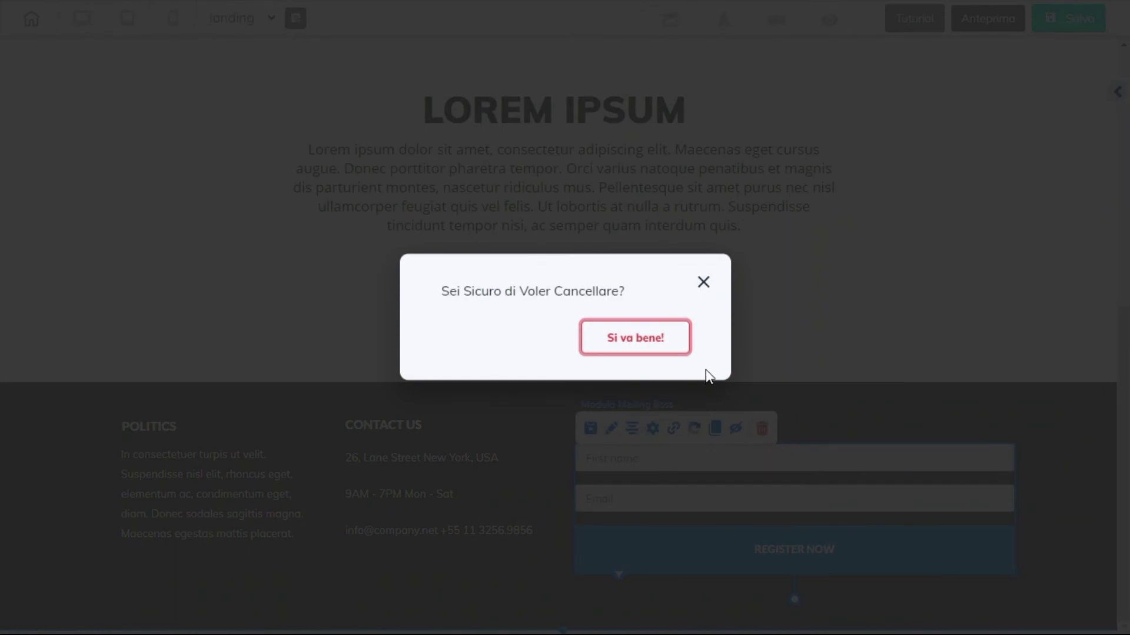
{"action": "left_click", "coordinate": [657, 352]}
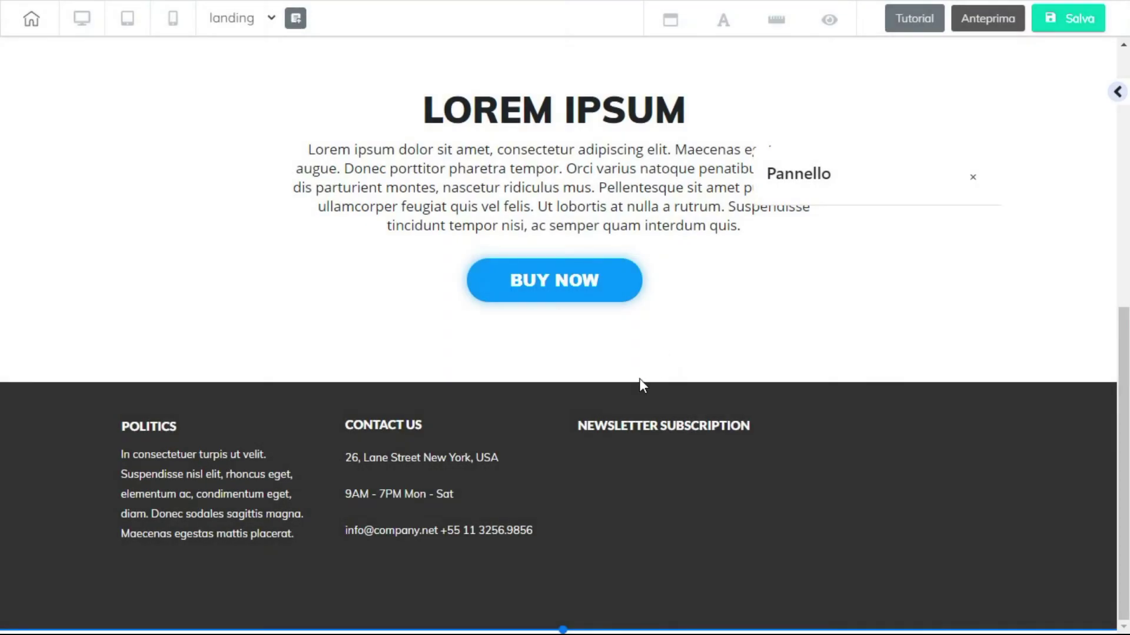
Delete the NEWSLETTER SUBSCRIPTION heading from the footer and select the whole dark footer panel
{"action": "left_click", "coordinate": [701, 427]}
{"action": "left_click", "coordinate": [702, 402]}
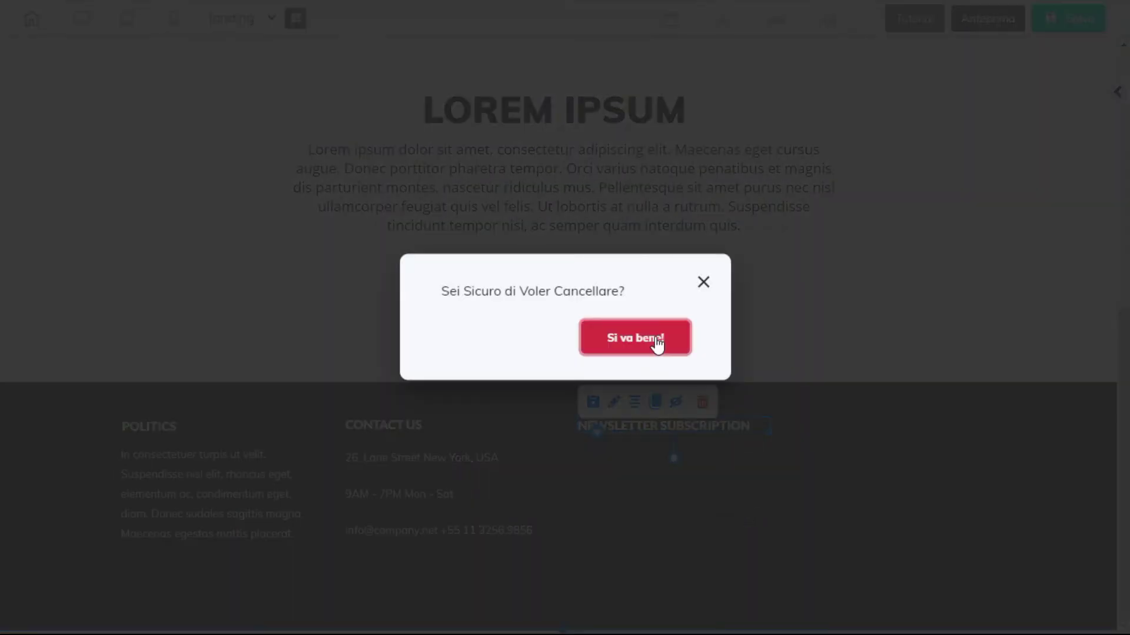
{"action": "left_click", "coordinate": [653, 341]}
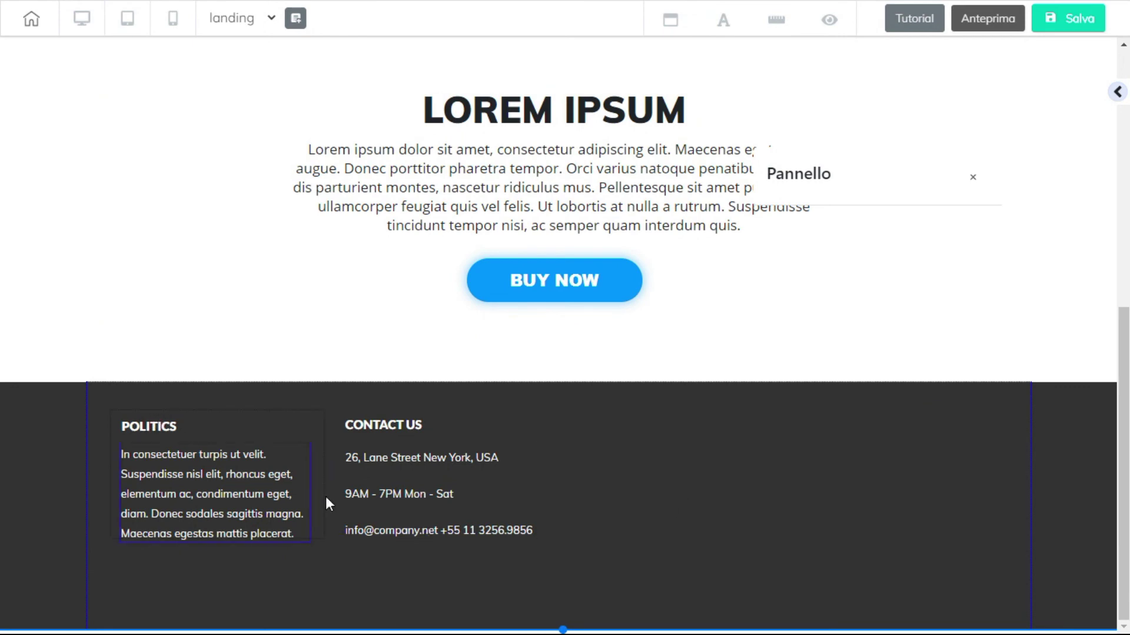
{"action": "left_click", "coordinate": [718, 474]}
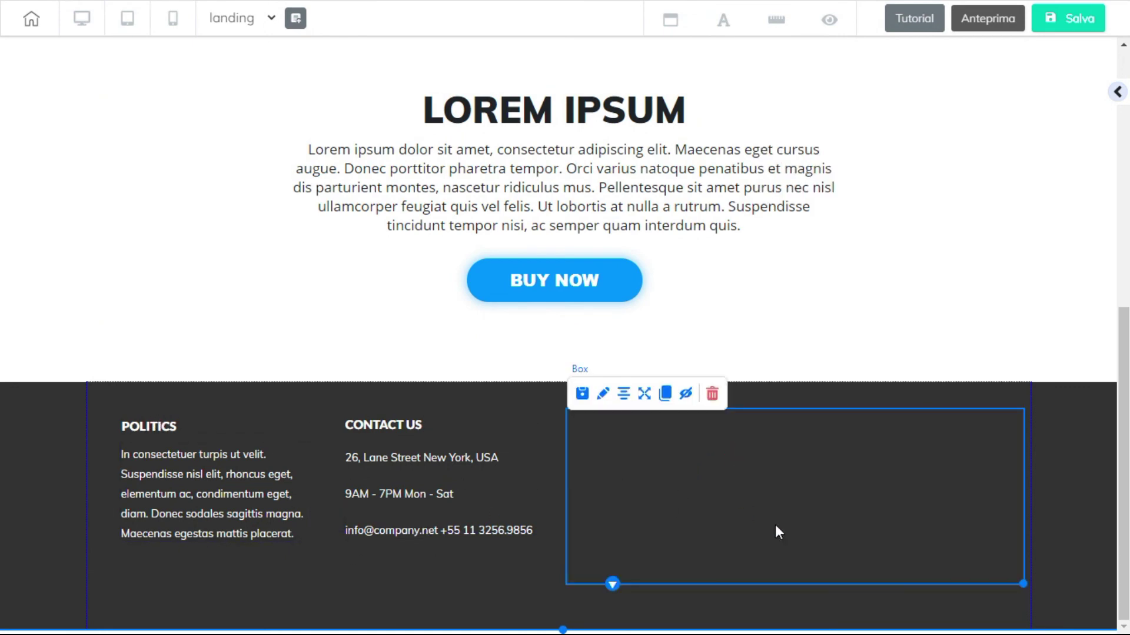
{"action": "left_click", "coordinate": [1053, 559]}
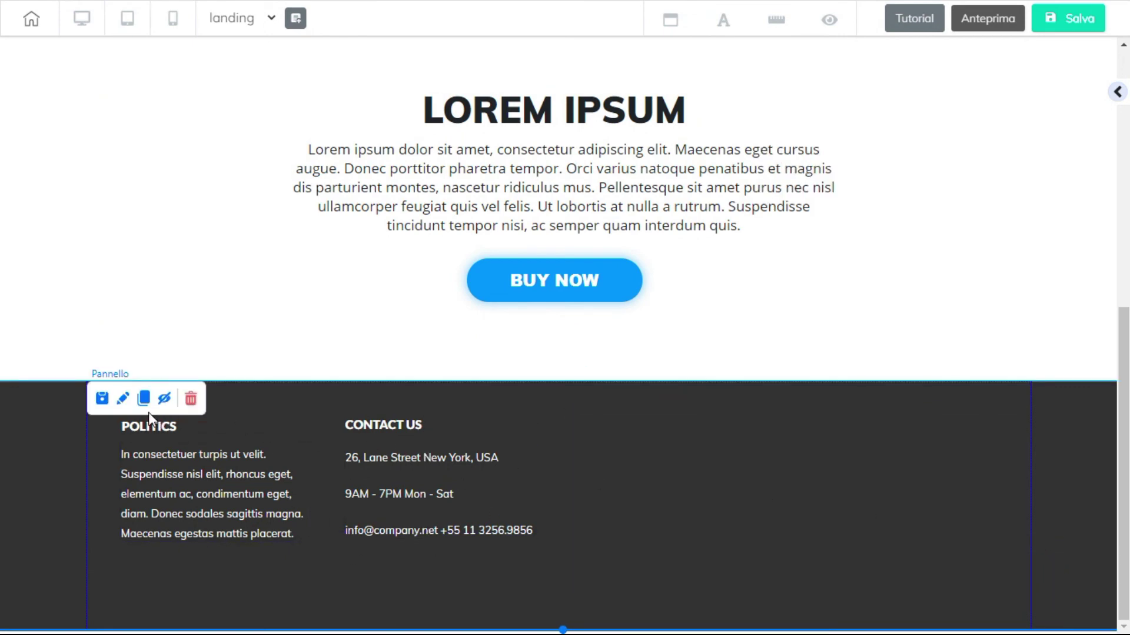